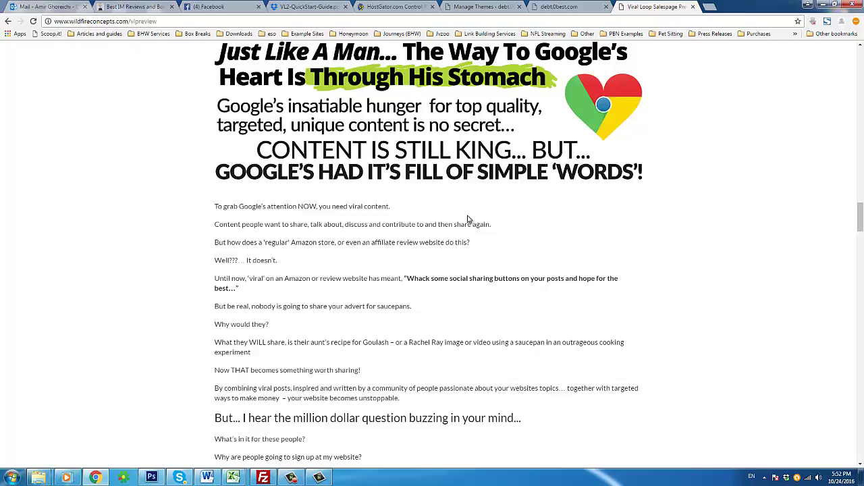
Step: Read the Viral Loop sales page's sections on viral content, member profiles and integrated adverts
scroll(468, 226, "down", 1)
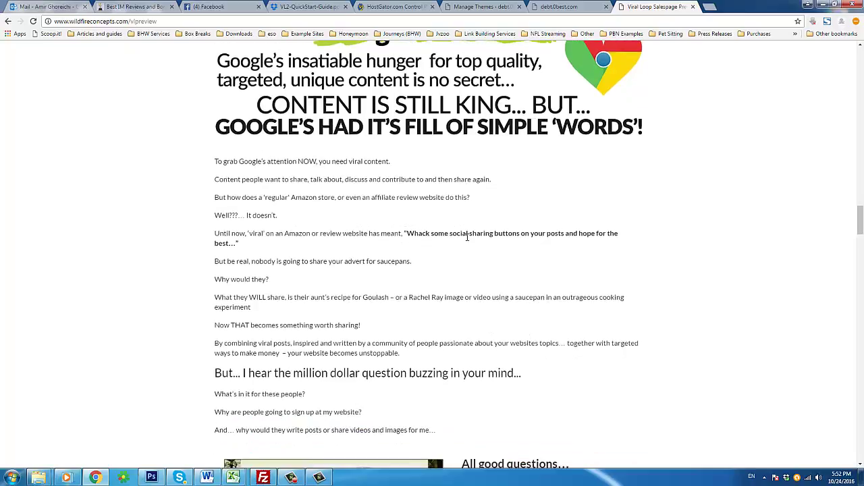
scroll(466, 241, "down", 2)
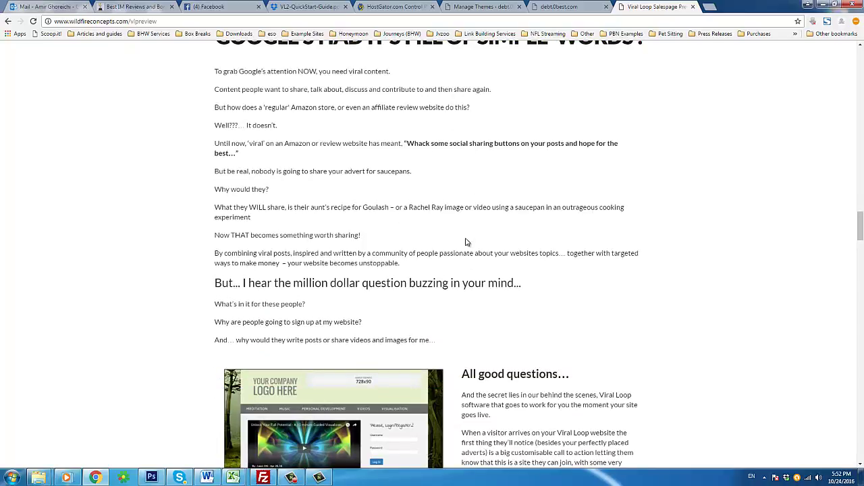
scroll(466, 241, "down", 1)
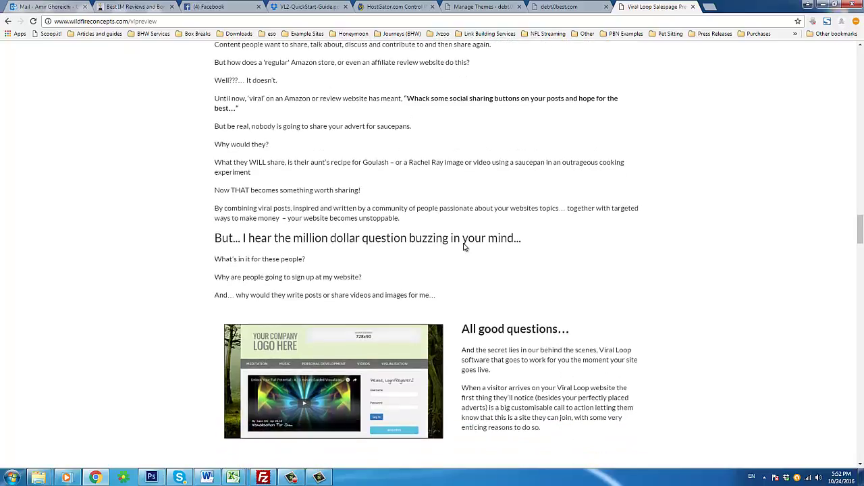
scroll(464, 247, "down", 1)
scroll(464, 247, "down", 1)
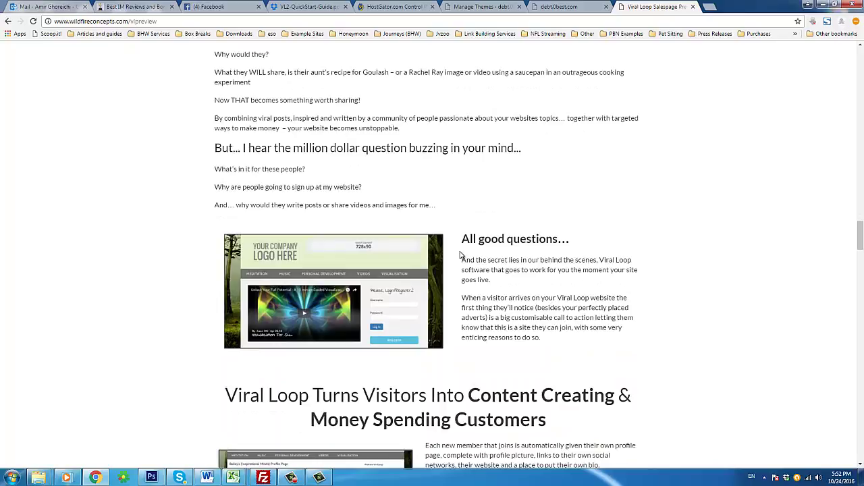
scroll(461, 255, "down", 3)
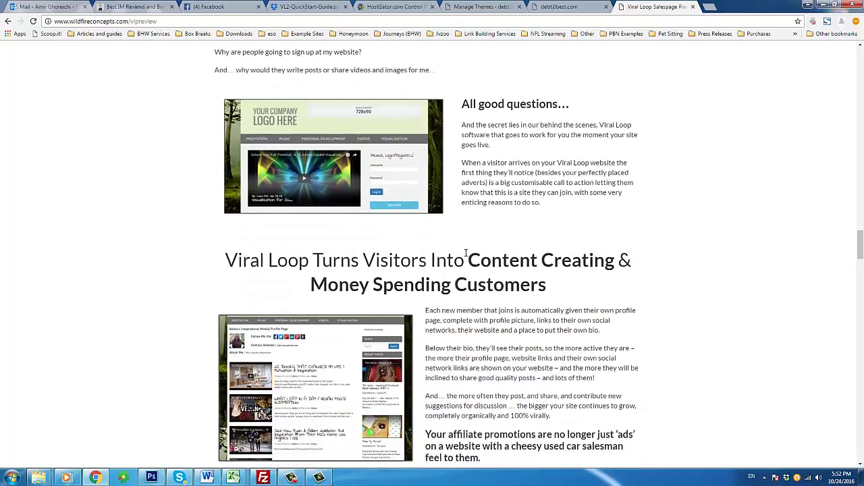
scroll(466, 252, "down", 2)
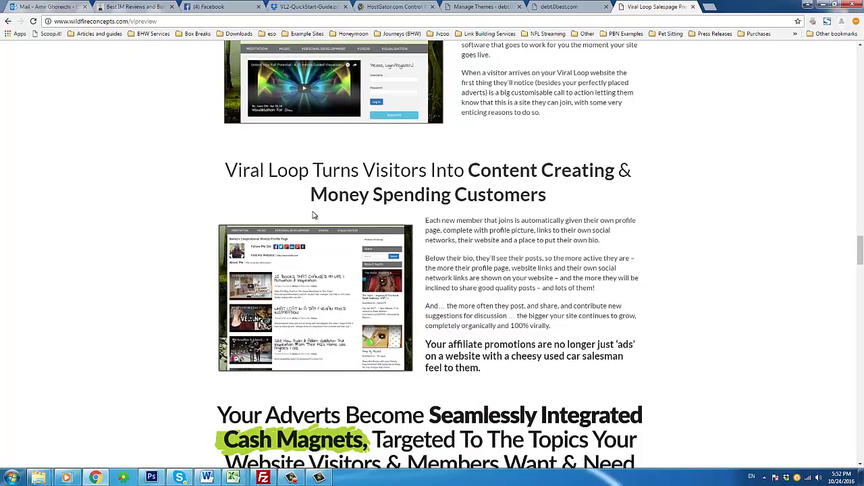
scroll(313, 216, "down", 4)
scroll(314, 216, "down", 5)
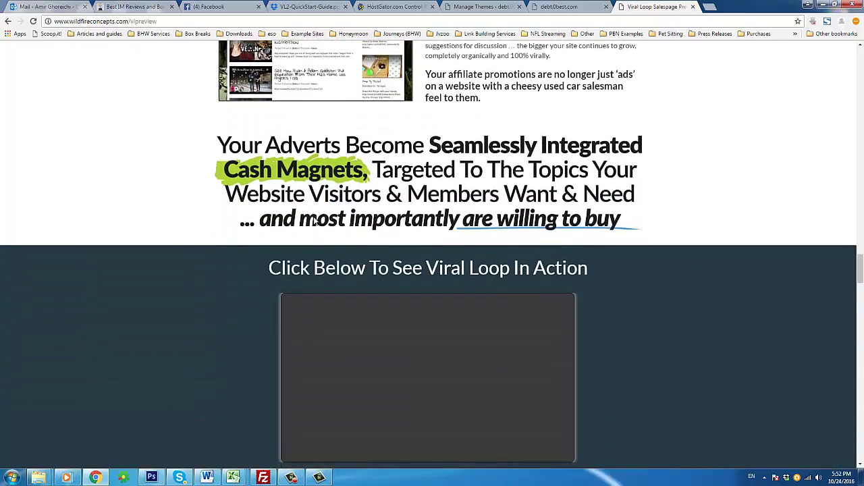
Step: Review the sales page's demo, testimonial and guarantee sections, and dismiss the Windows color scheme message
scroll(324, 234, "down", 2)
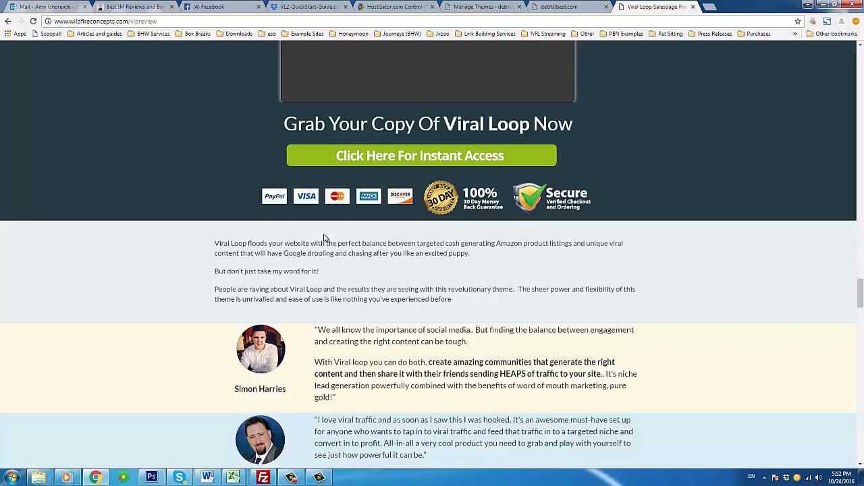
scroll(324, 238, "up", 4)
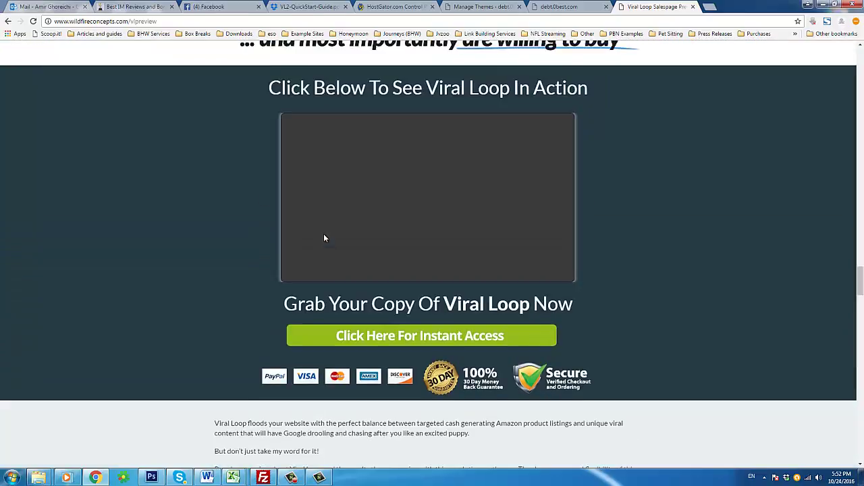
scroll(324, 238, "down", 10)
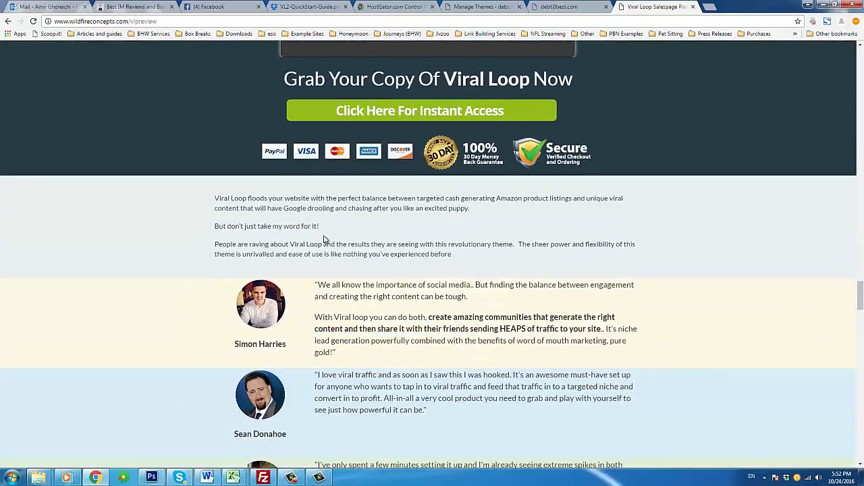
scroll(324, 238, "down", 5)
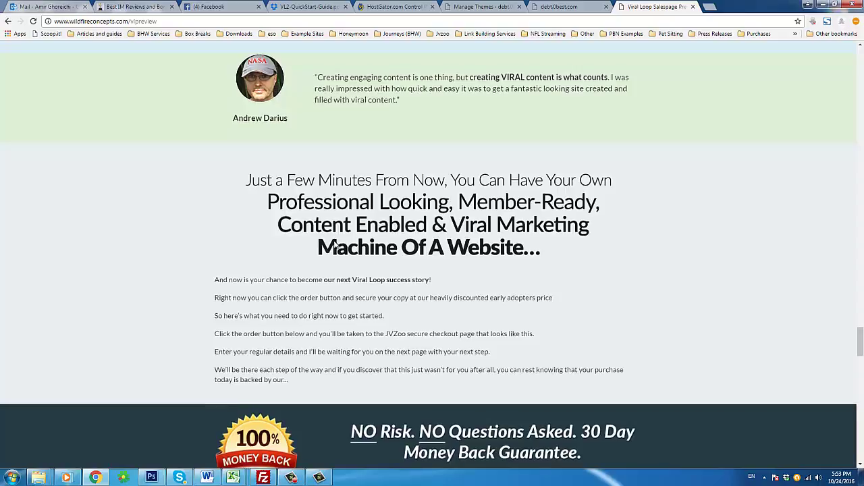
scroll(335, 244, "down", 2)
scroll(335, 245, "up", 6)
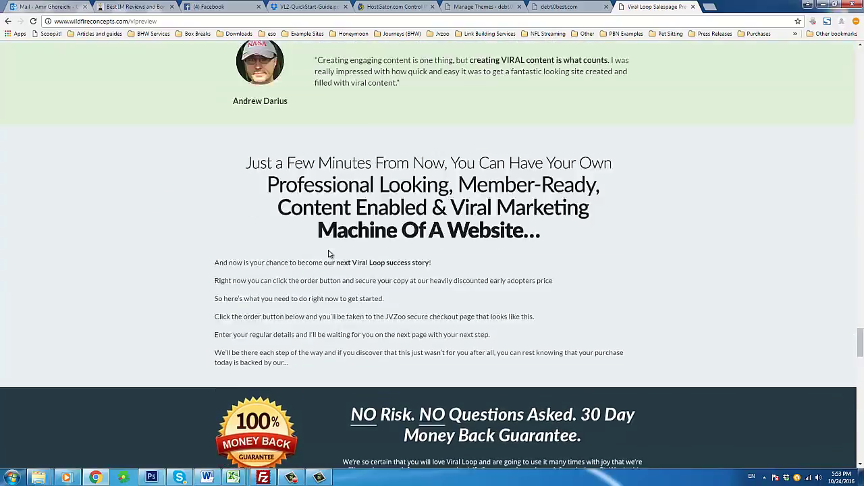
scroll(862, 83, "up", 20)
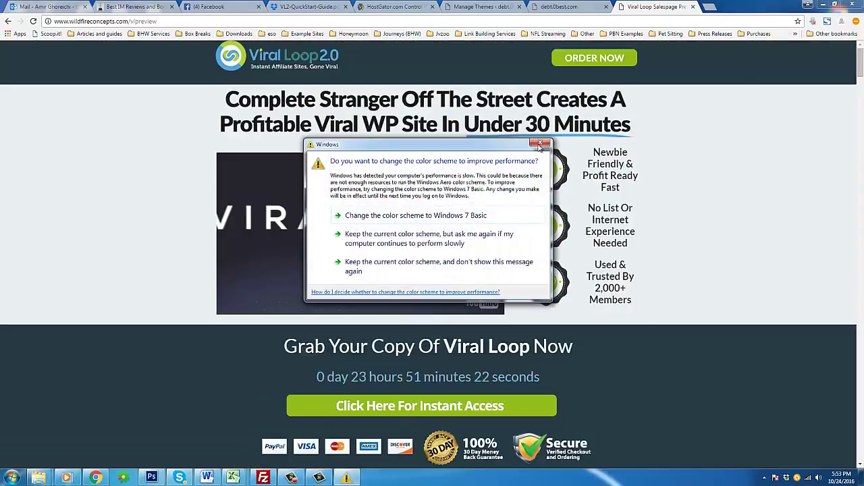
left_click(540, 145)
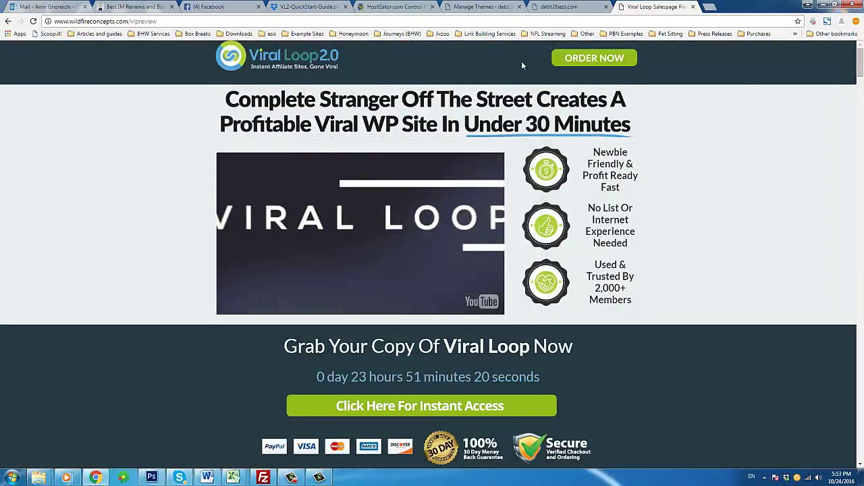
Step: Switch to the WordPress theme management page and open the form for uploading a zipped theme
left_click(497, 8)
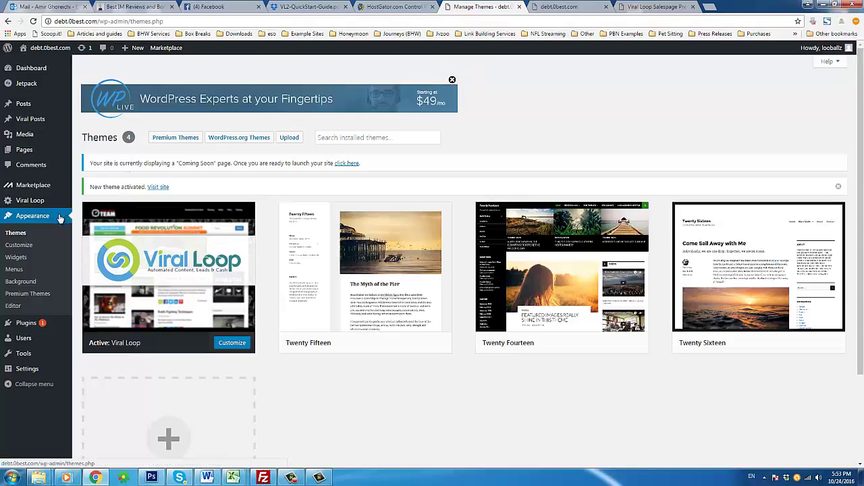
mouse_move(122, 217)
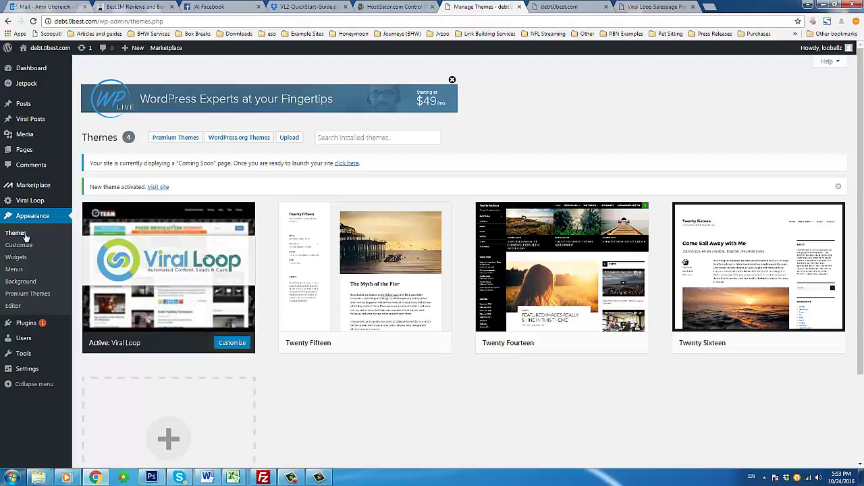
mouse_move(58, 51)
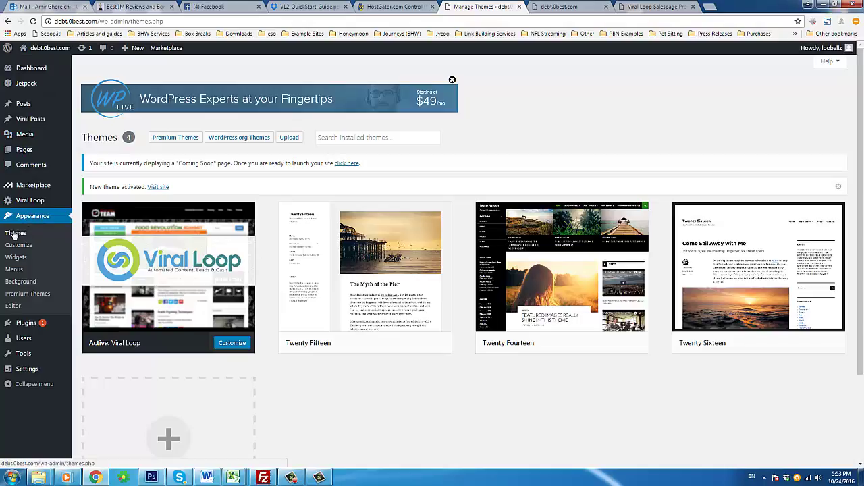
left_click(288, 143)
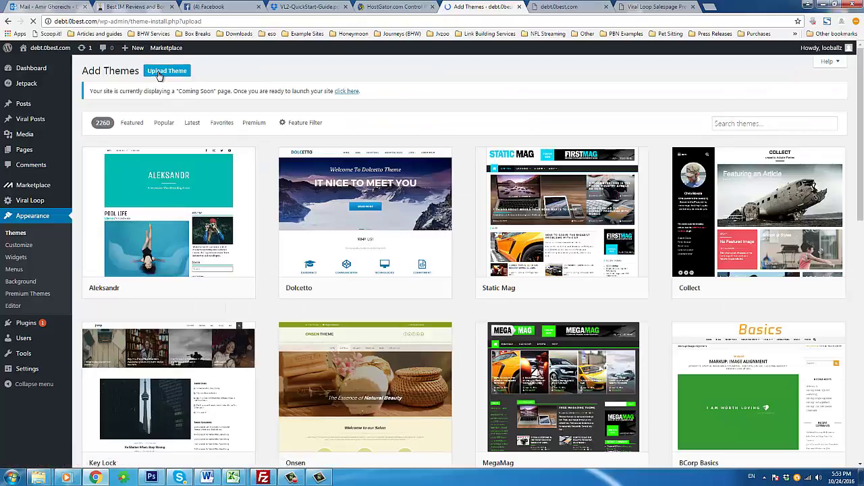
left_click(163, 73)
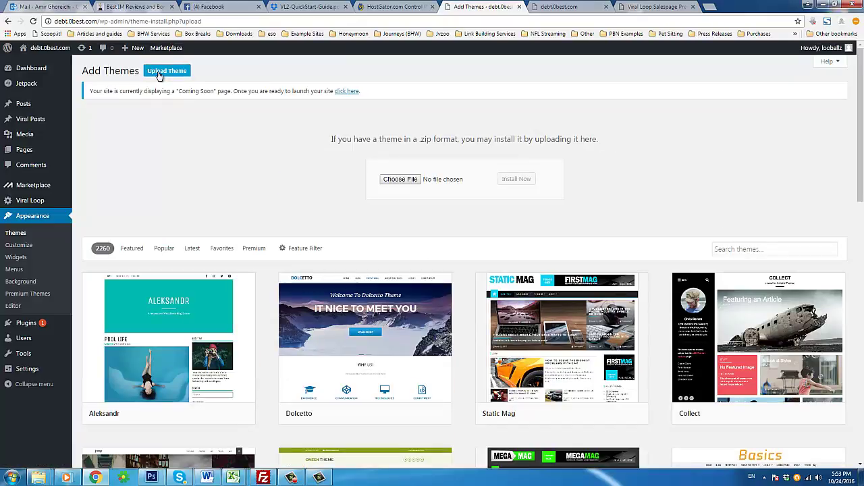
left_click(399, 180)
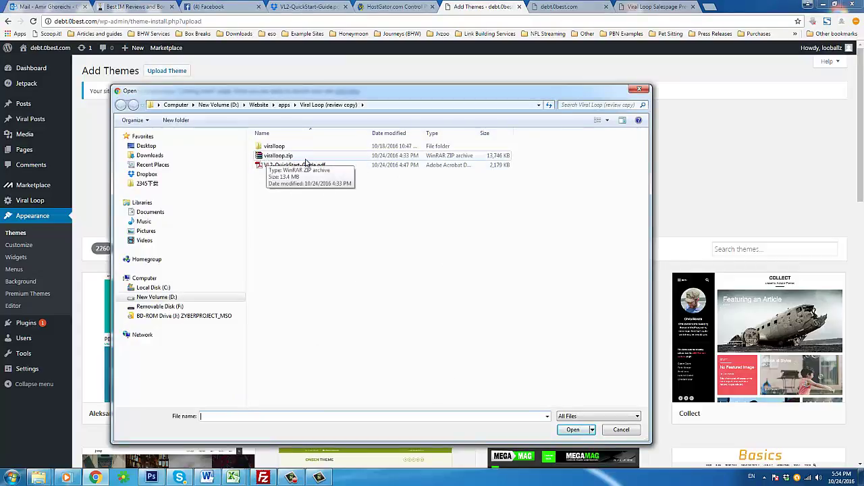
left_click(305, 160)
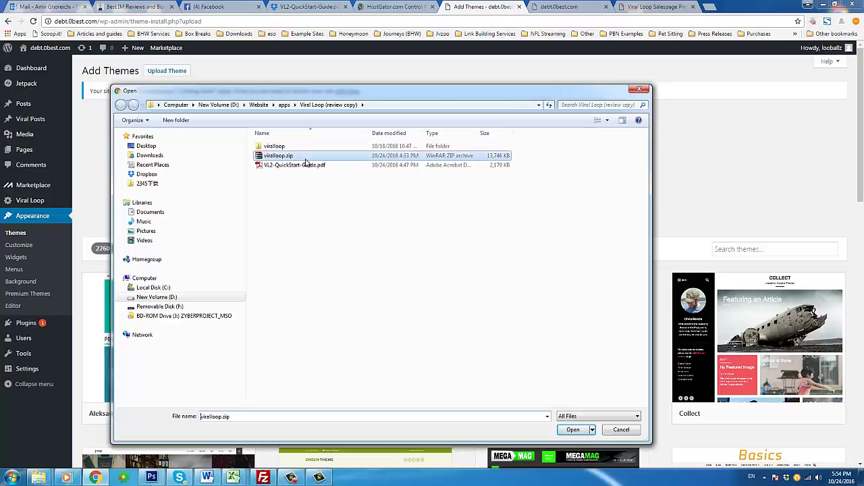
left_click(632, 433)
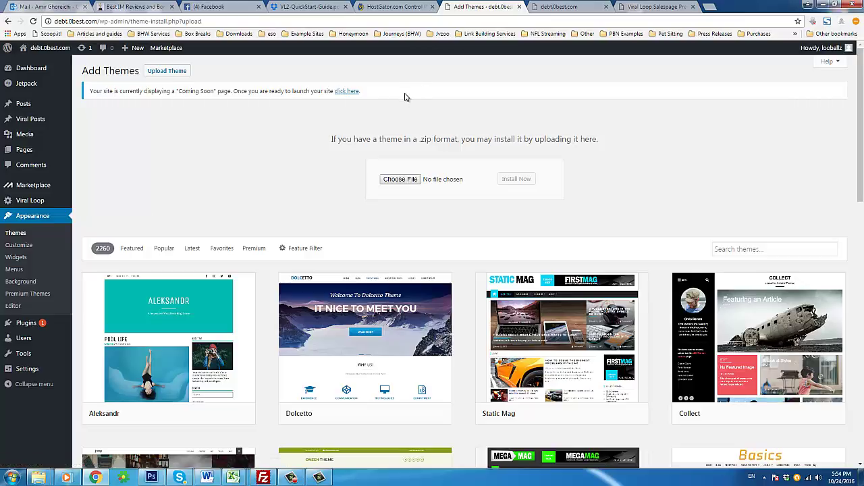
Step: Replace the old debt.0best.com preview with a new tab of the site and highlight its "Hello world!" post title
left_click(606, 7)
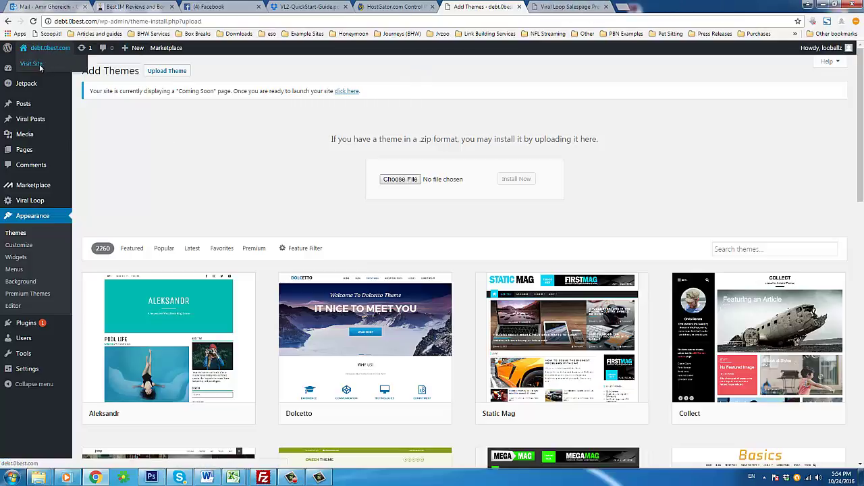
right_click(38, 63)
left_click(67, 70)
left_click(551, 7)
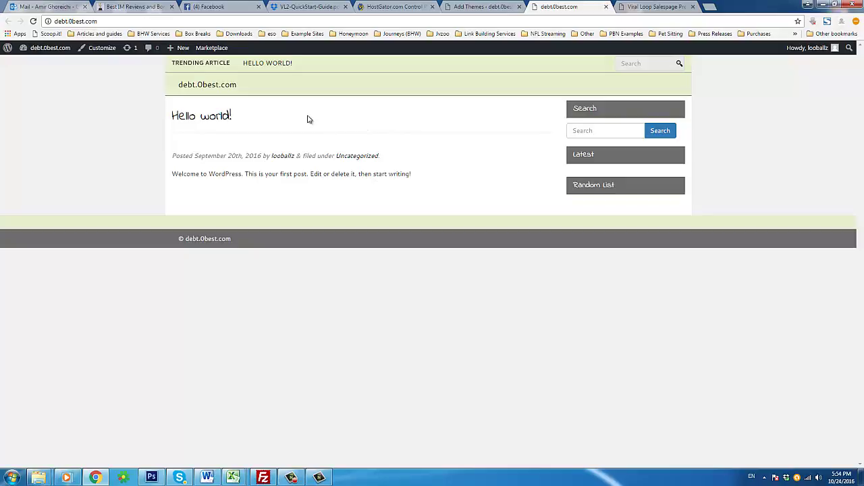
left_click_drag(234, 115, 182, 116)
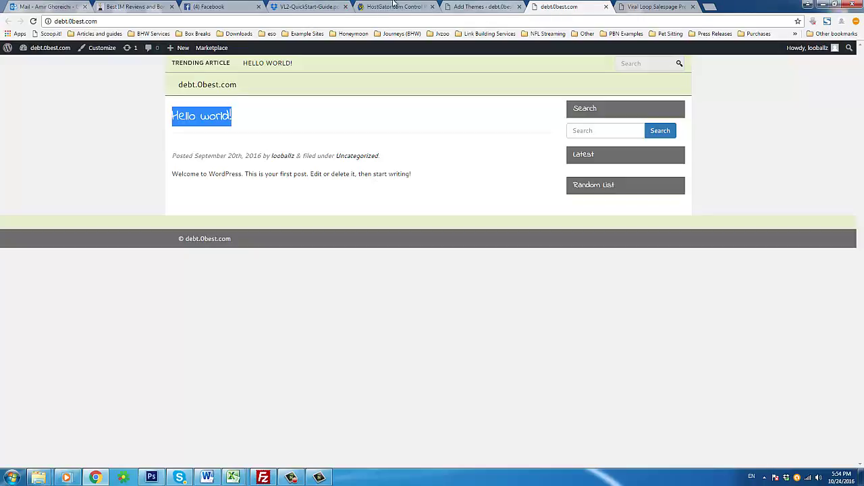
Step: Open VL2-QuickStart-Guide.pdf and read the theme activation and Home Page creation instructions
left_click(312, 9)
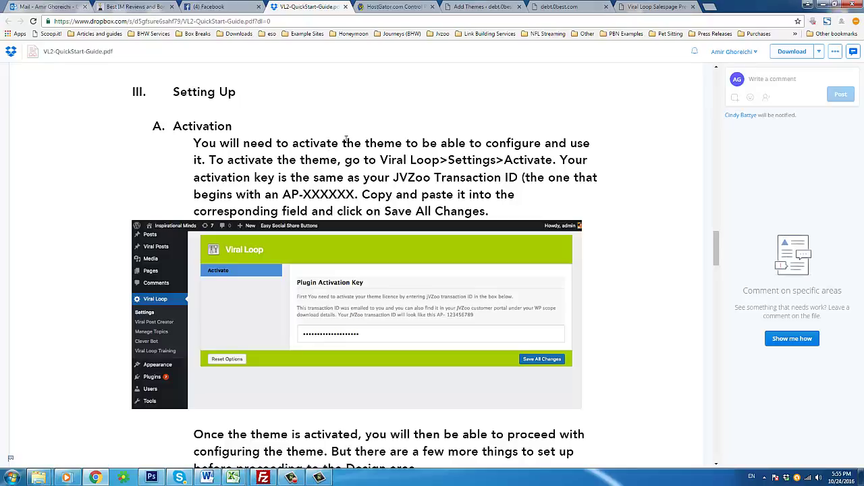
mouse_move(718, 250)
left_mouse_down()
mouse_move(713, 260)
mouse_move(715, 248)
left_mouse_up()
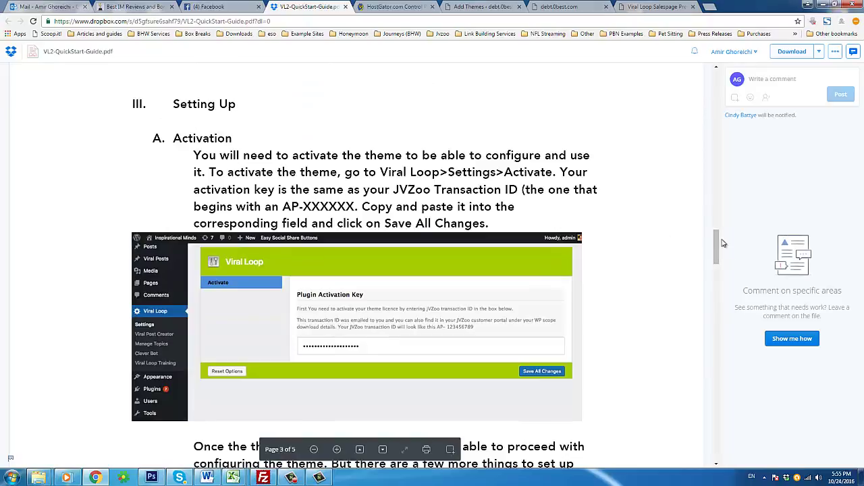
scroll(726, 244, "up", 1)
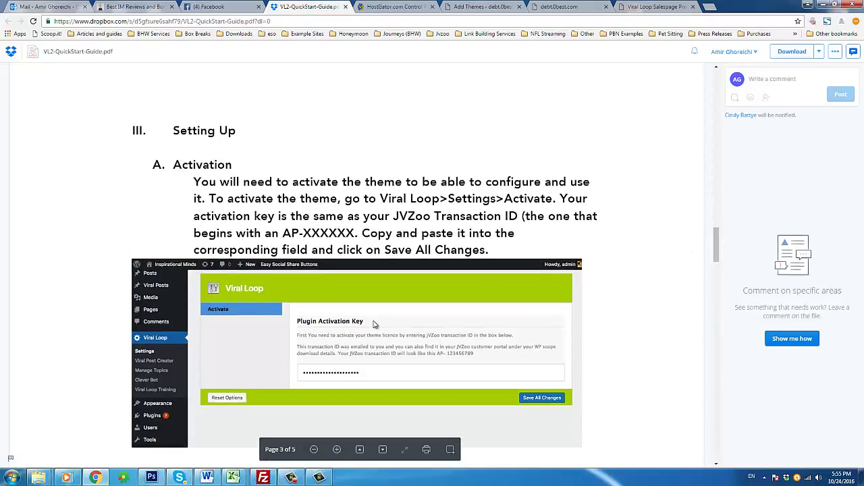
scroll(375, 324, "down", 5)
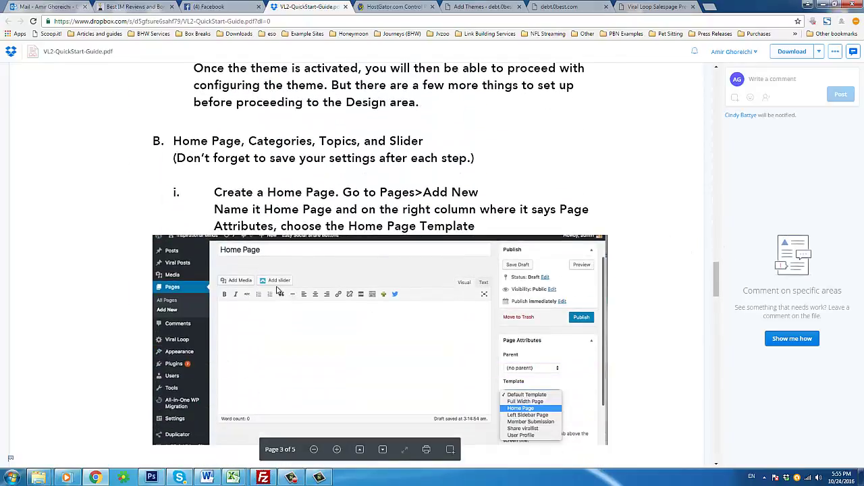
scroll(277, 289, "down", 1)
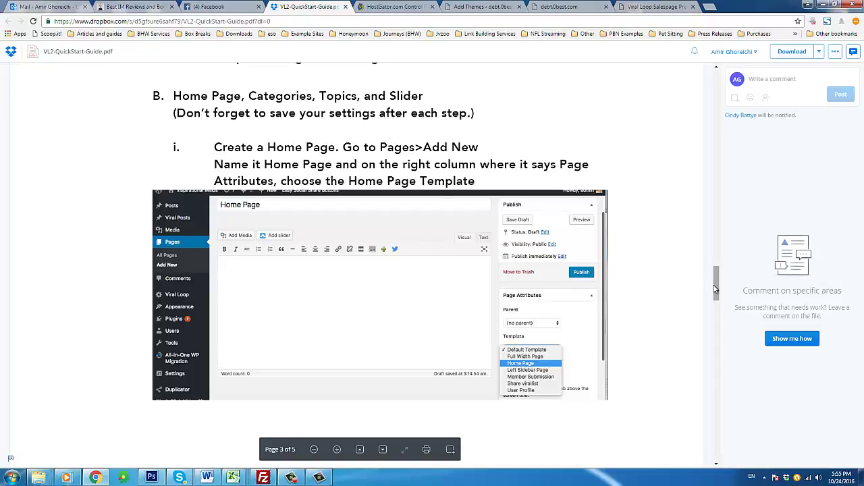
Step: Look through the guide's site title, static front page and category instructions, and return to the Home Page template section
left_click_drag(718, 276, 707, 352)
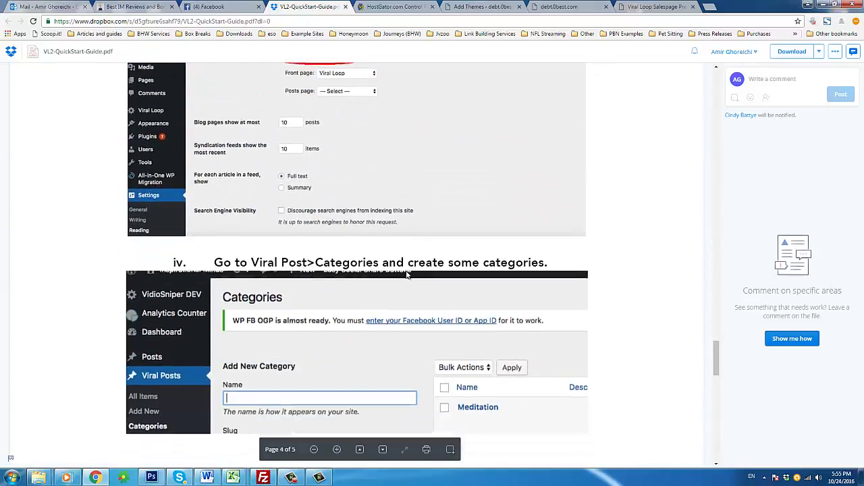
scroll(407, 275, "down", 15)
scroll(407, 275, "down", 5)
scroll(464, 215, "up", 20)
scroll(455, 233, "up", 10)
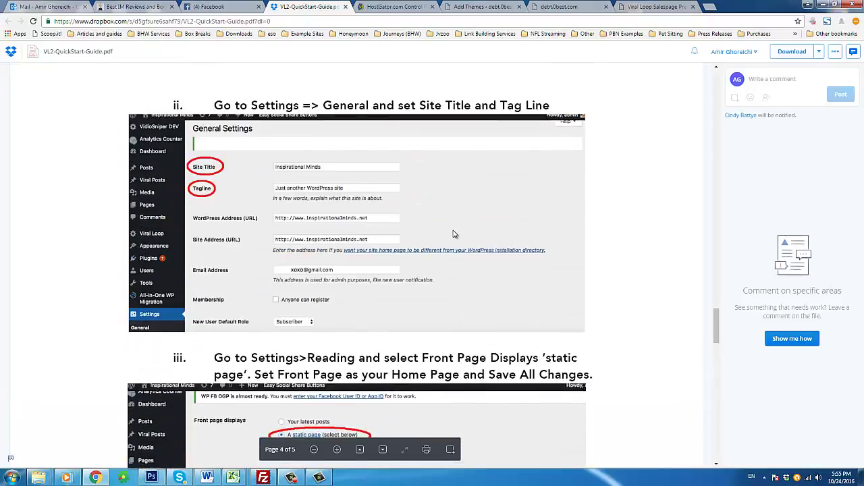
scroll(454, 235, "up", 4)
scroll(451, 239, "up", 1)
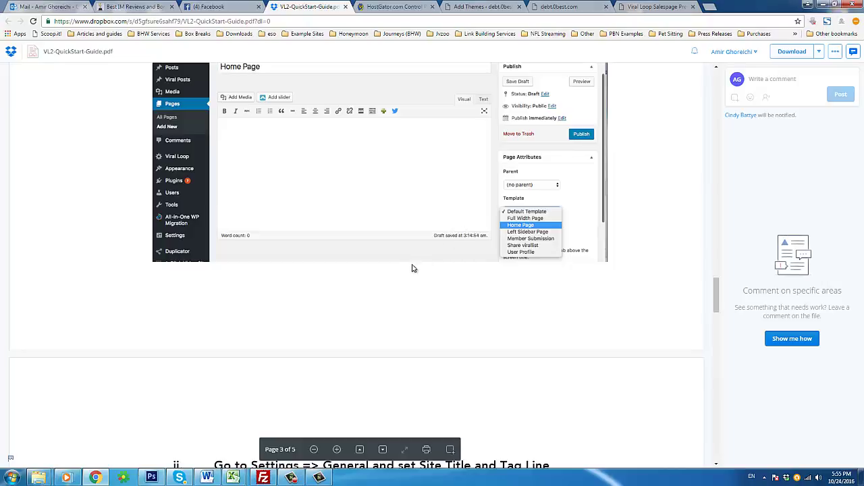
scroll(411, 274, "up", 1)
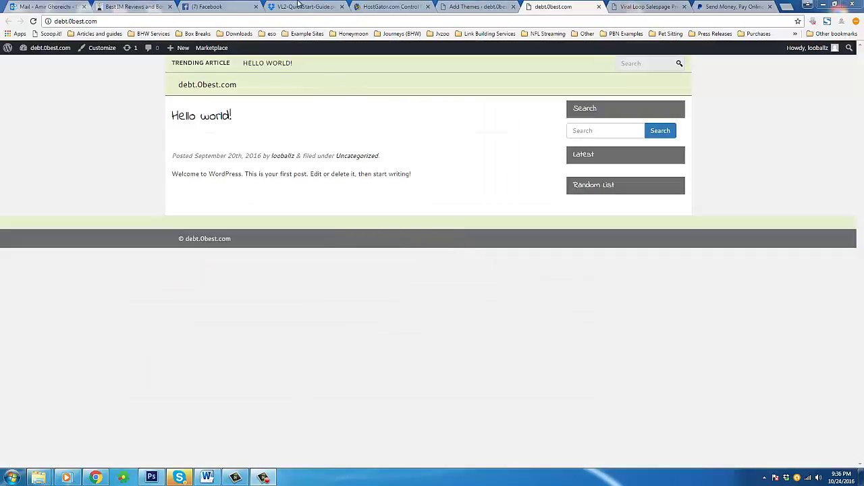
left_click(314, 7)
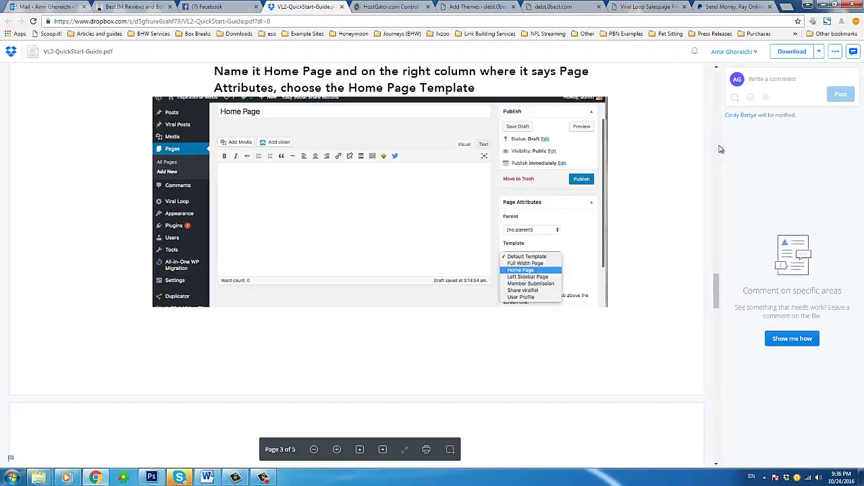
Step: Go back to the guide's theme activation section, and open the Viral Loop settings in the WordPress admin
left_click_drag(719, 285, 719, 257)
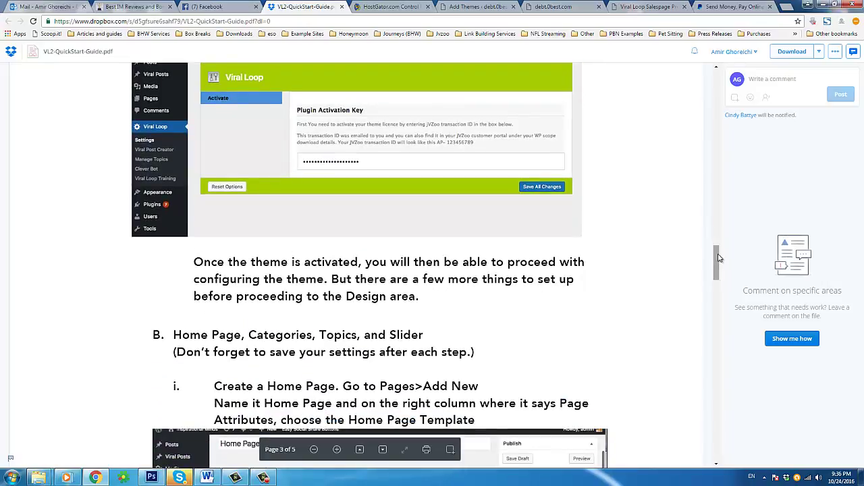
left_click(488, 7)
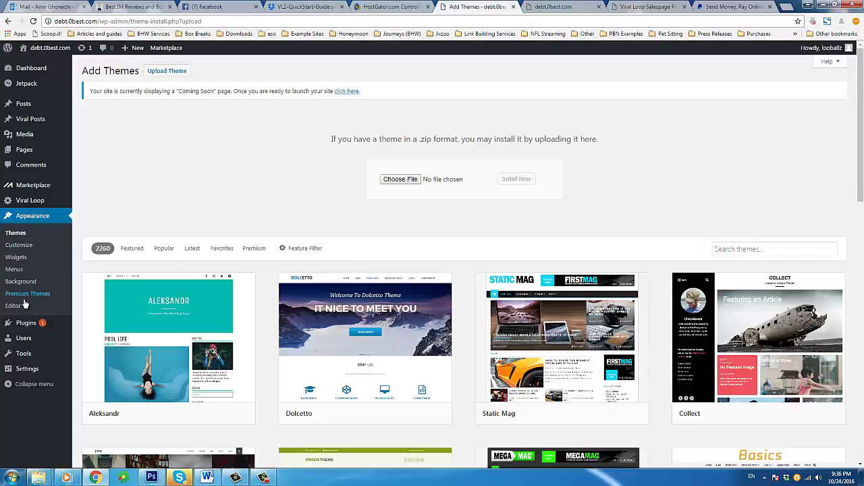
mouse_move(34, 211)
left_click(91, 202)
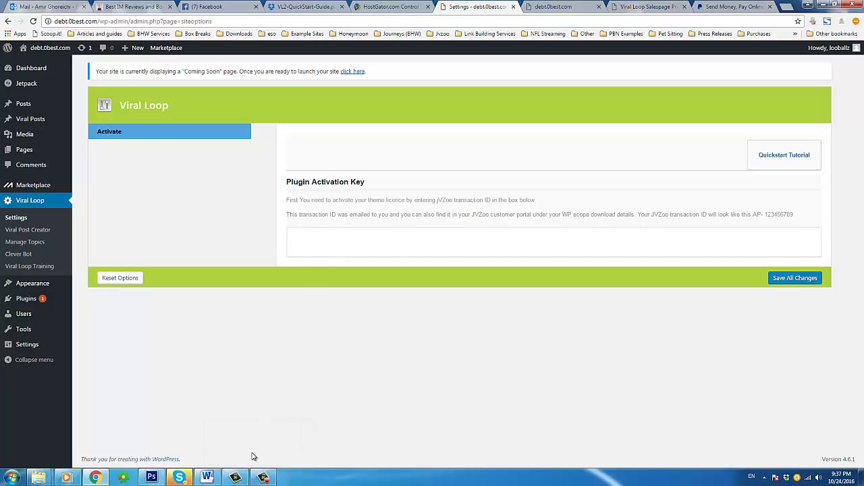
Step: Highlight the theme activation message, and open, pause and close the Quickstart Tutorial video, glancing at the guide in between
left_click(263, 477)
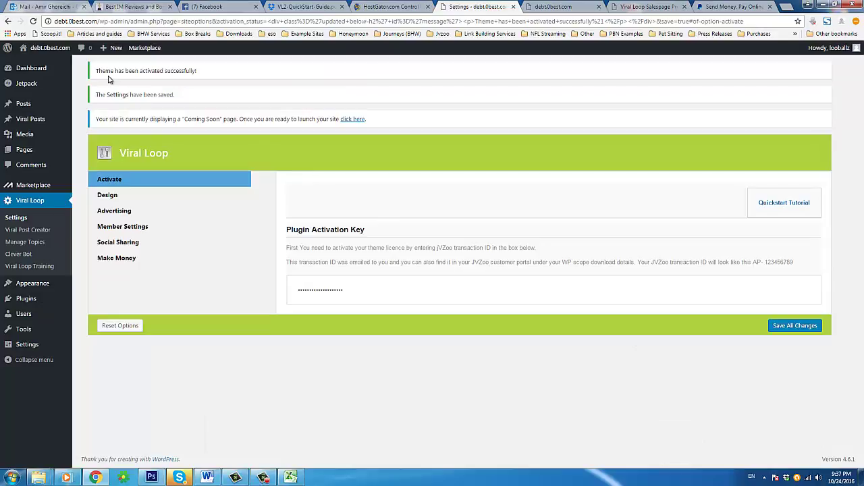
left_click_drag(94, 71, 197, 72)
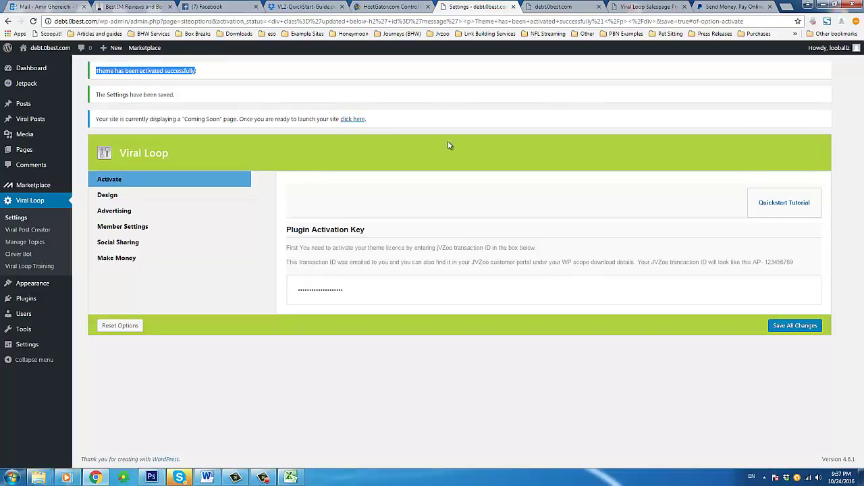
left_click(767, 217)
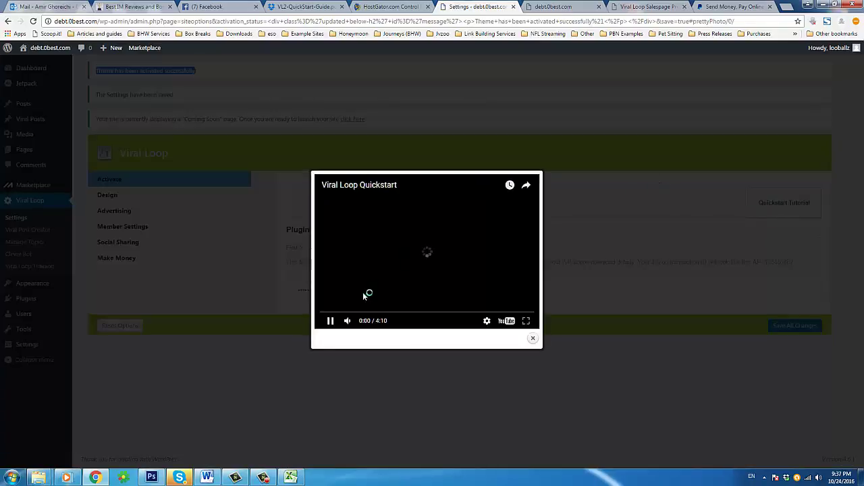
left_click(331, 322)
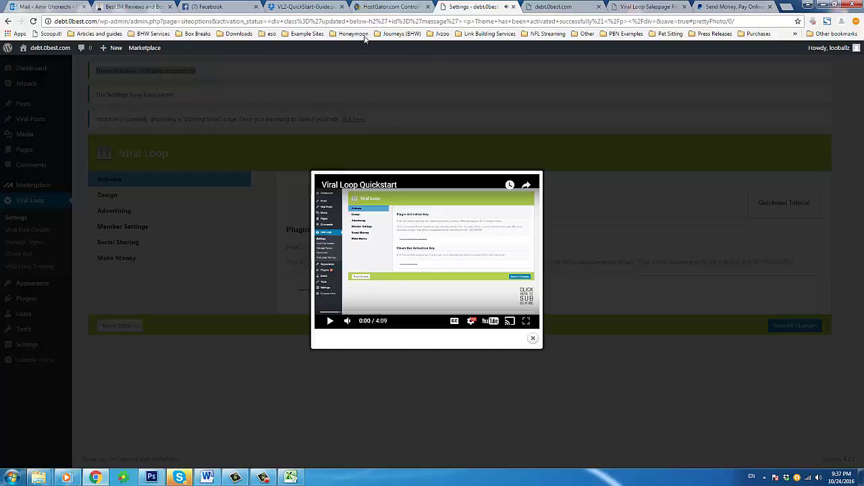
left_click(325, 6)
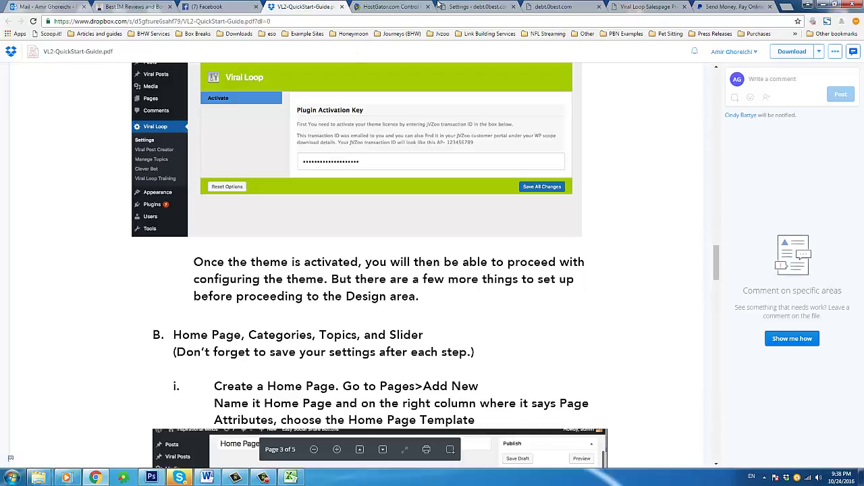
left_click(473, 5)
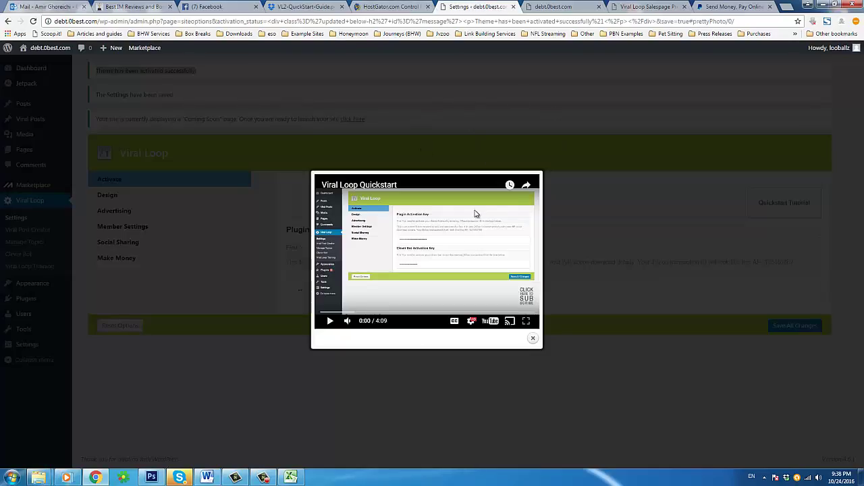
left_click(358, 424)
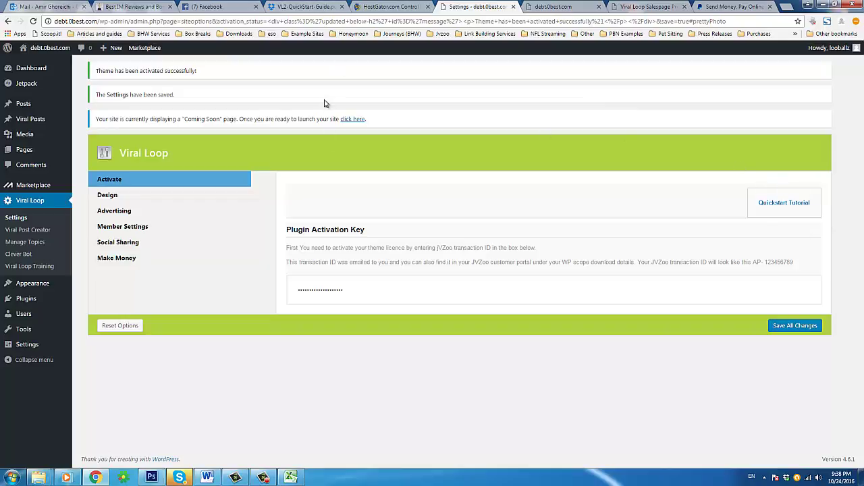
Step: Read the quick-start guide's Activation section and its instructions for creating a Home Page
left_click(320, 9)
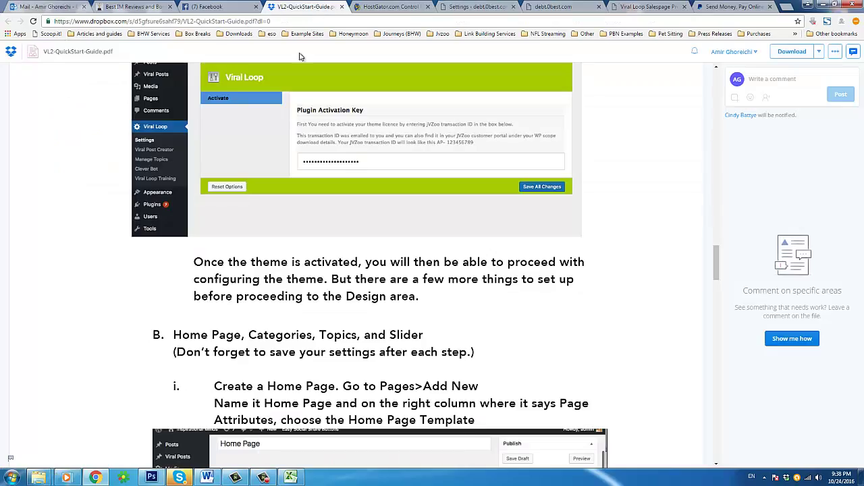
scroll(217, 222, "up", 2)
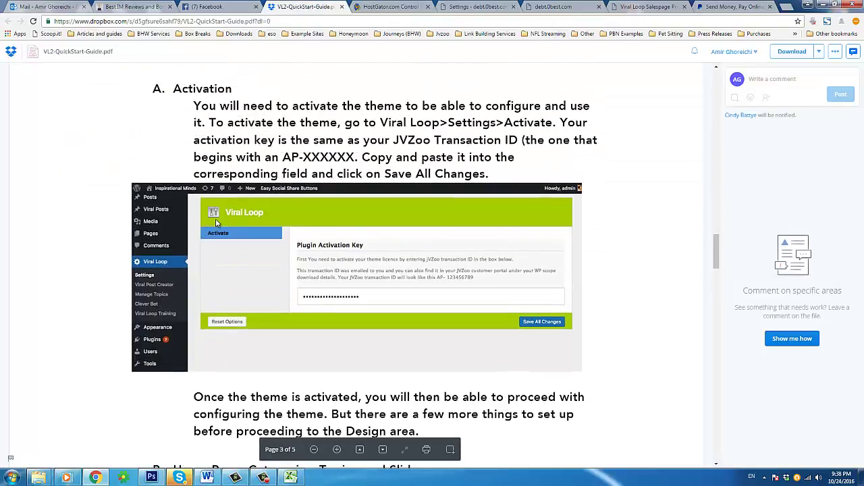
left_click_drag(196, 107, 271, 106)
left_click(258, 146)
scroll(256, 156, "up", 1)
scroll(256, 156, "up", 1)
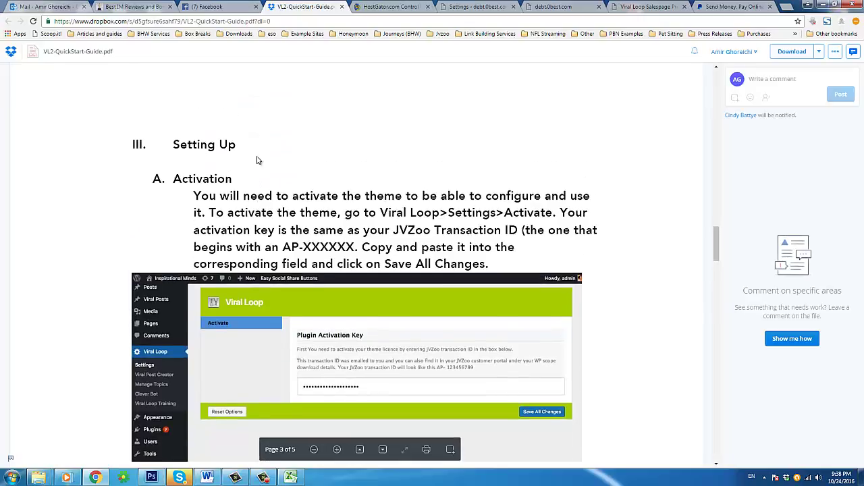
scroll(255, 161, "up", 2)
scroll(255, 161, "down", 3)
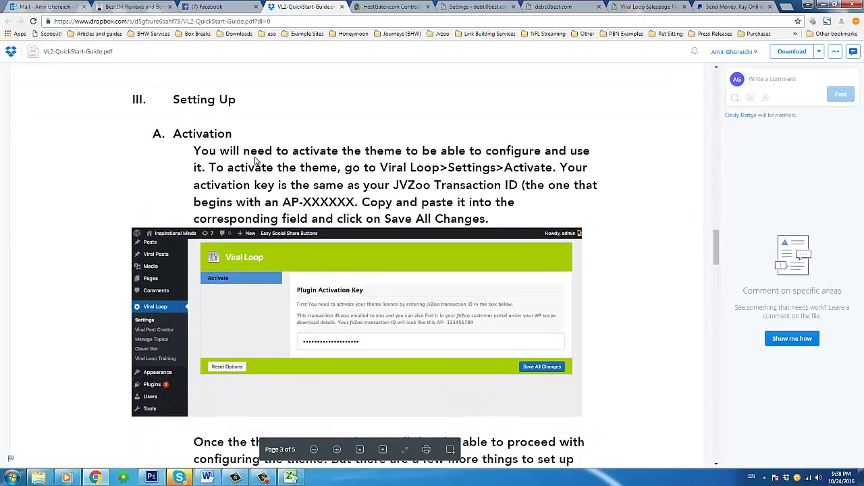
scroll(256, 160, "down", 6)
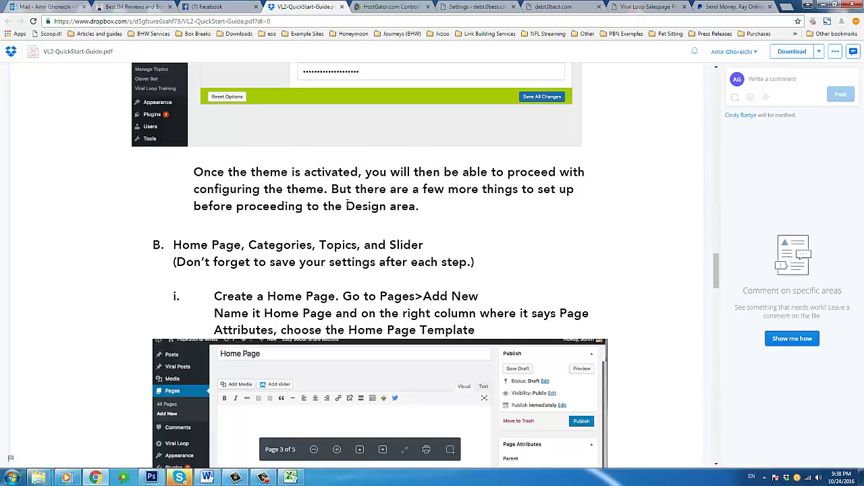
scroll(347, 205, "down", 2)
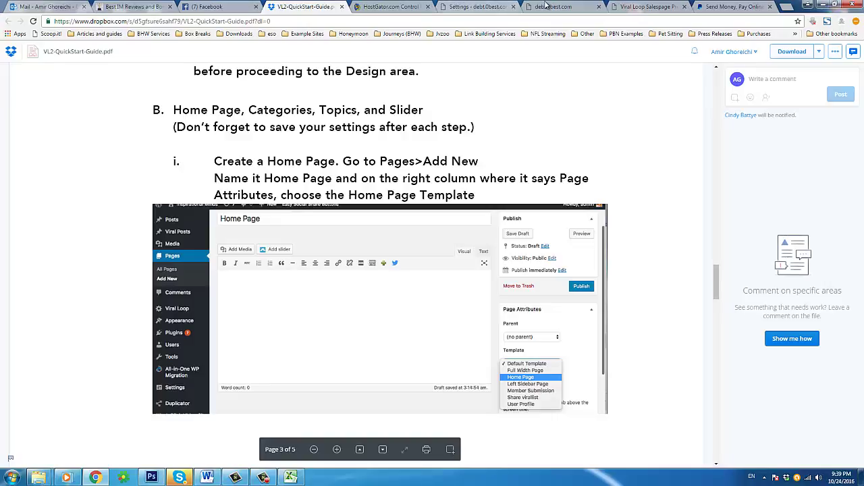
Step: View the site's front page, and start a new page in the WordPress admin
left_click(570, 6)
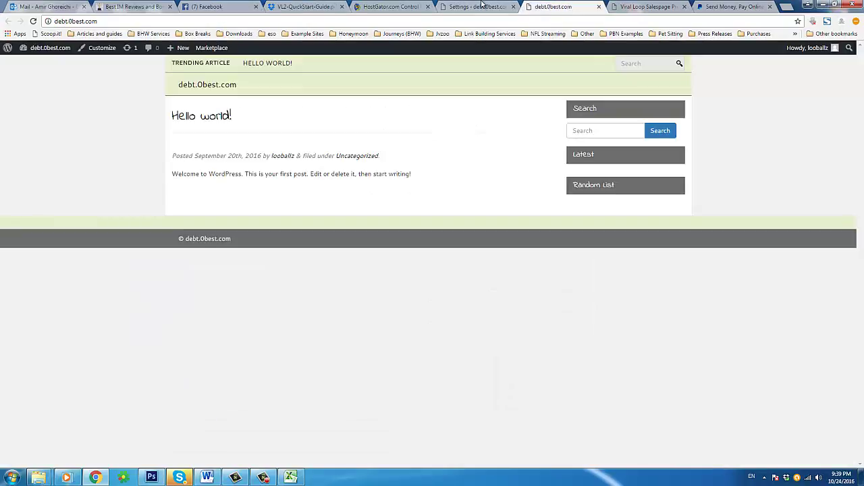
left_click(483, 6)
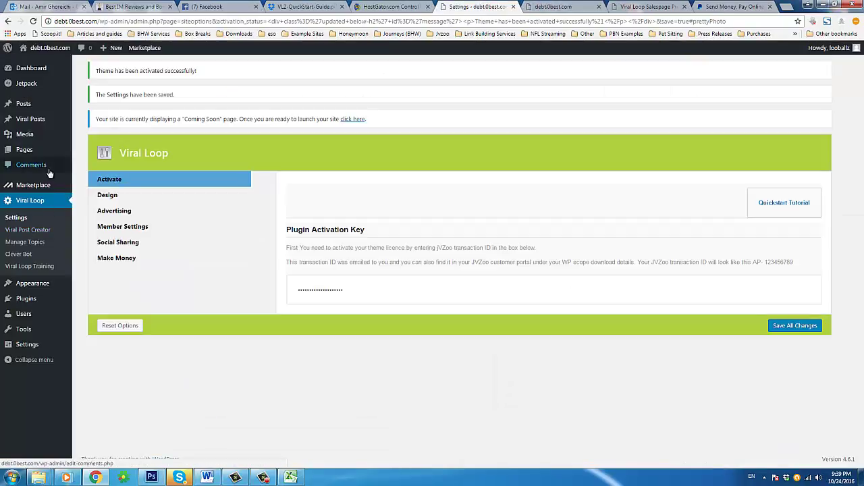
mouse_move(42, 156)
left_click(89, 164)
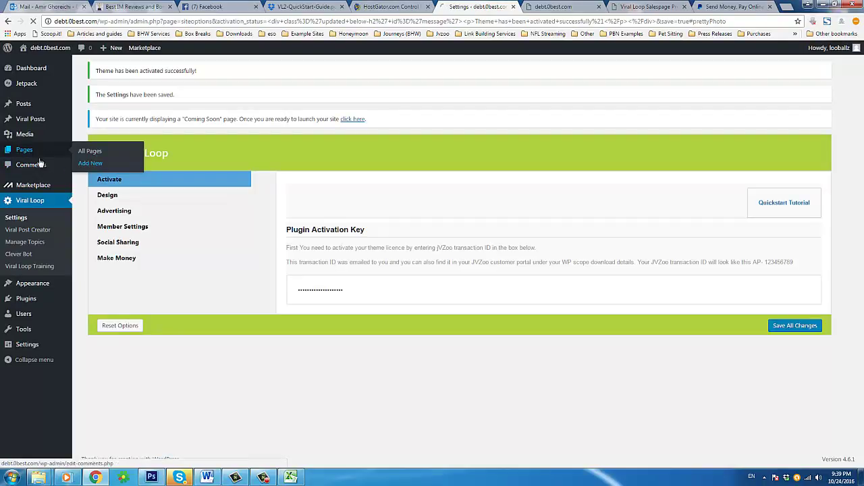
Step: Highlight the page name in the guide, title the new page "Home Page" and assign it the Home Page template
left_click(305, 7)
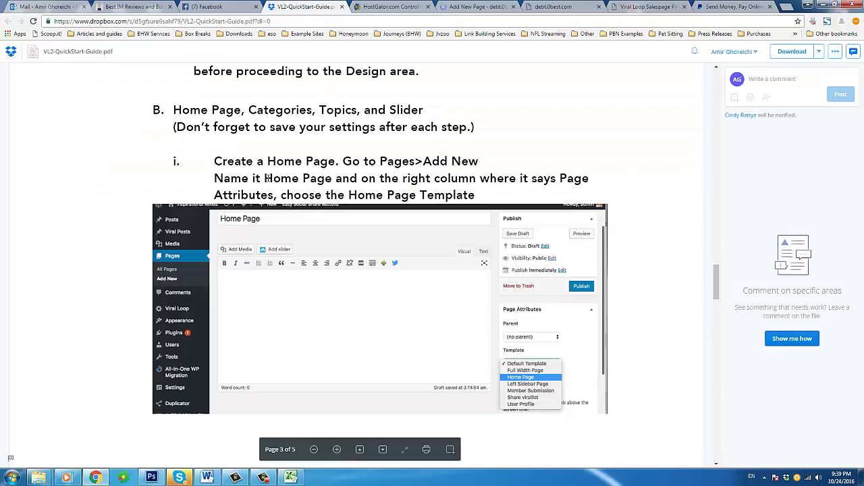
left_click_drag(265, 178, 331, 178)
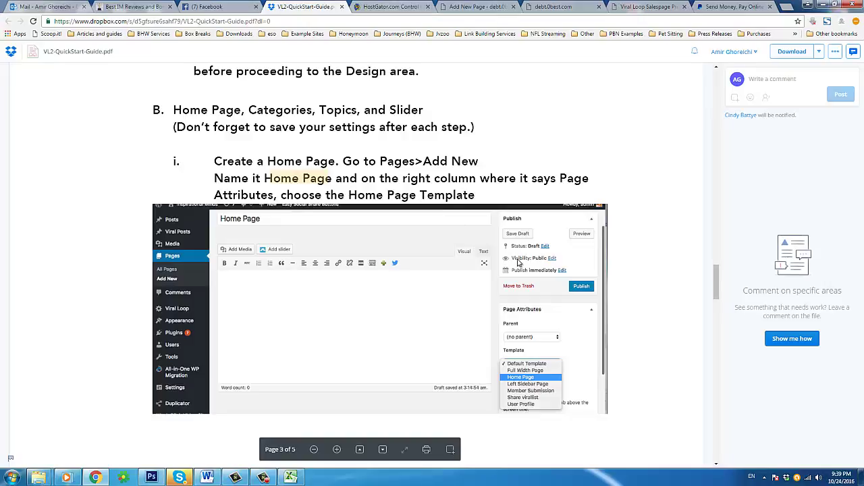
left_click(458, 6)
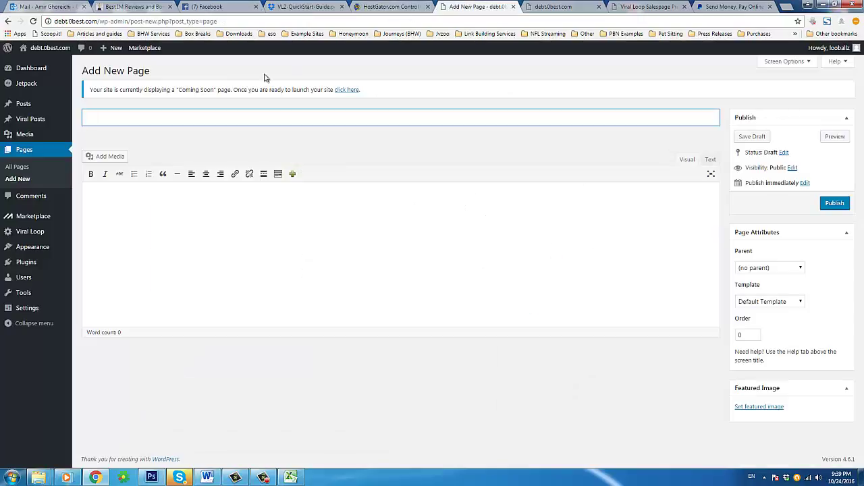
type("Home Page")
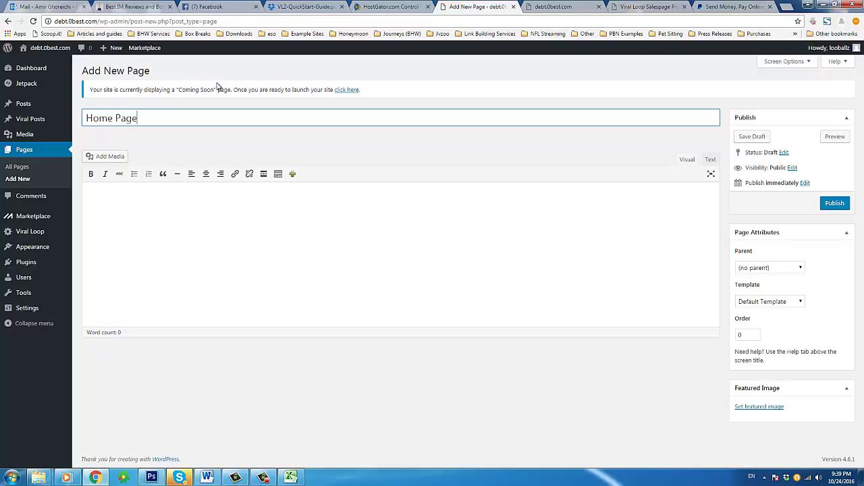
left_click(576, 390)
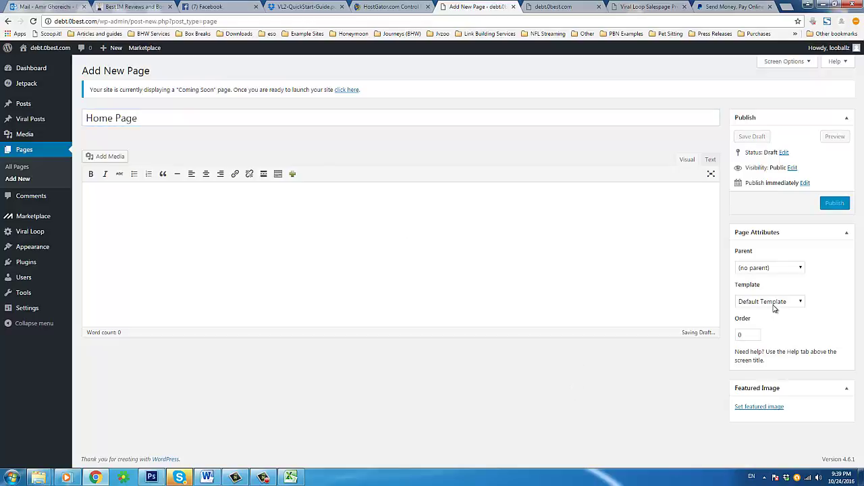
left_click(774, 304)
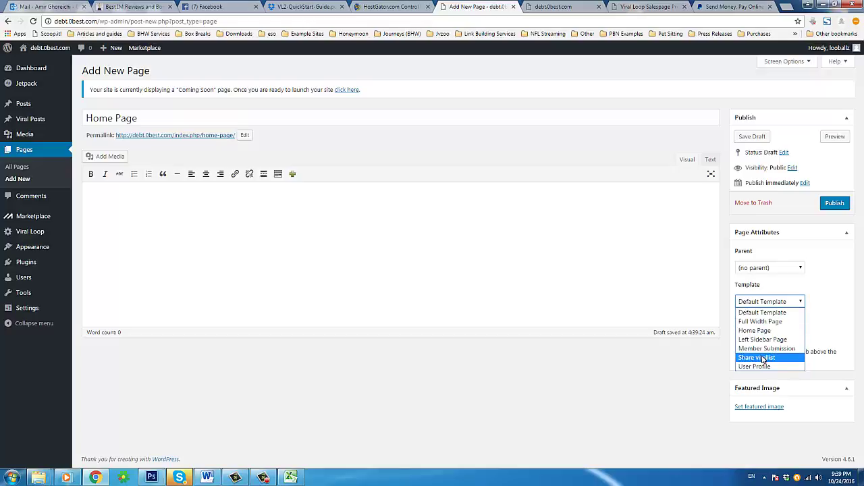
left_click(759, 330)
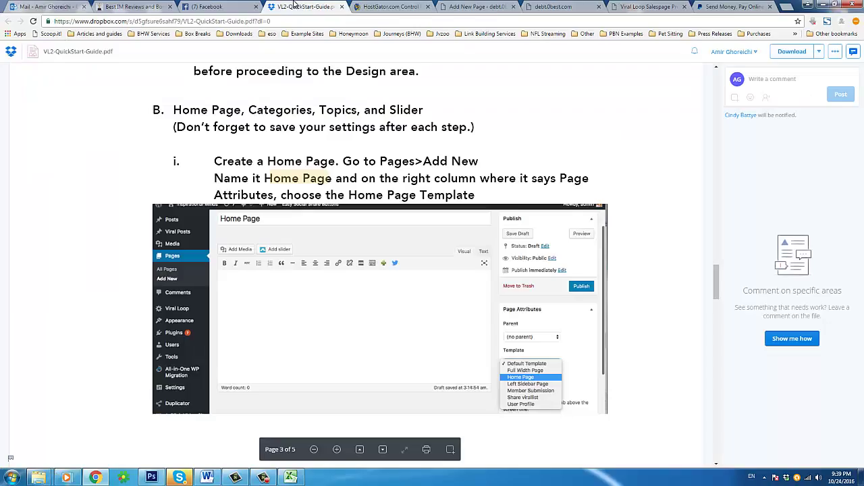
Step: Check the guide's Site Title and Tag Line instruction, and publish the new Home Page
left_click(297, 6)
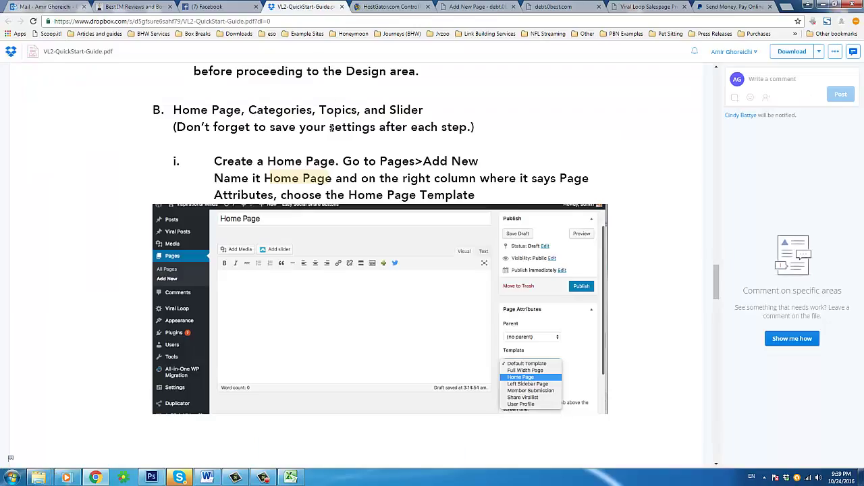
scroll(331, 132, "down", 4)
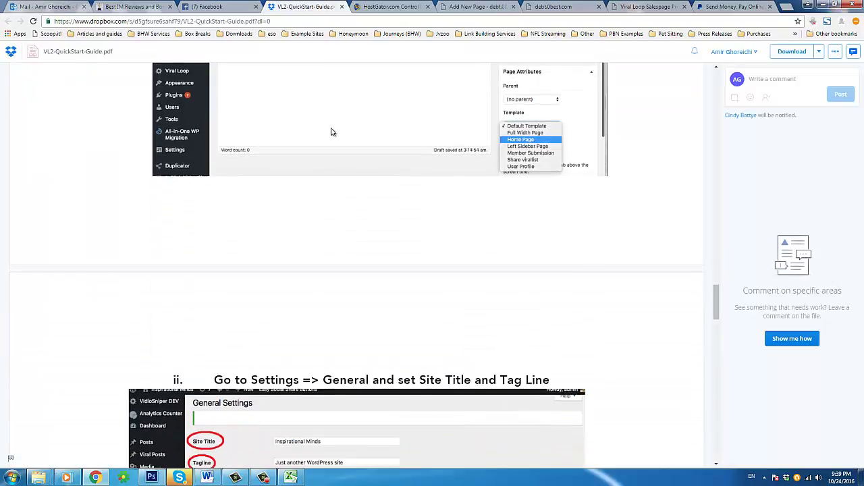
scroll(330, 131, "down", 2)
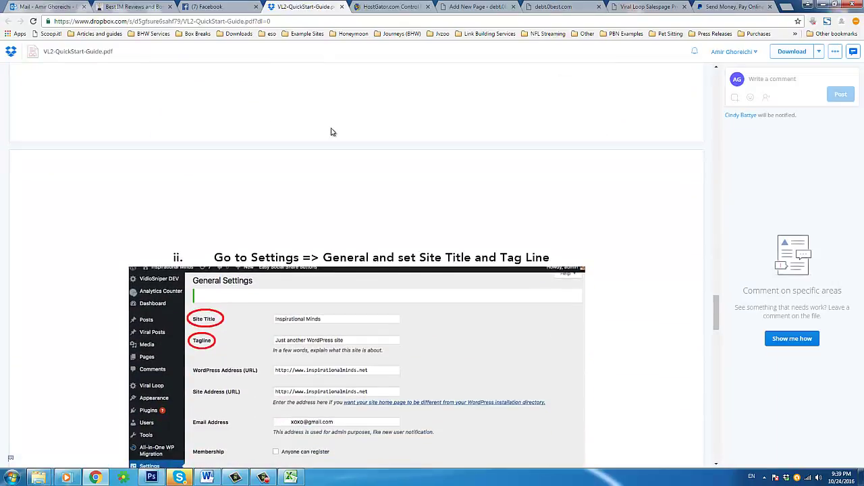
scroll(331, 131, "down", 1)
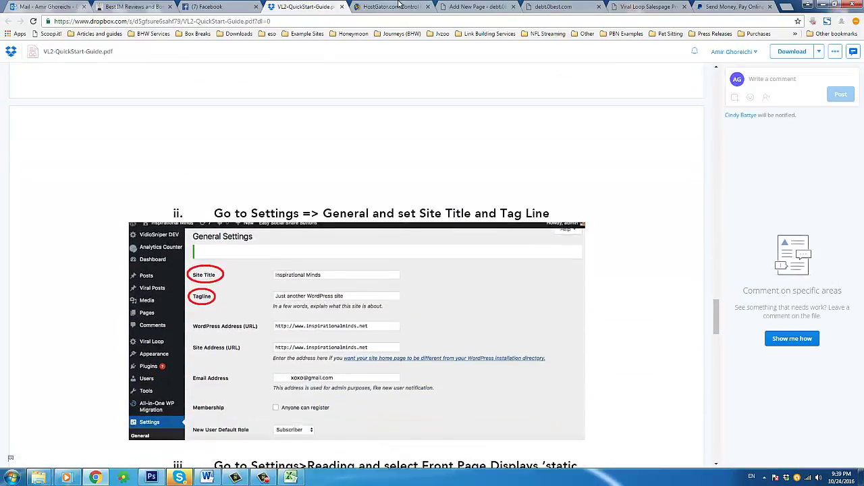
left_click(451, 5)
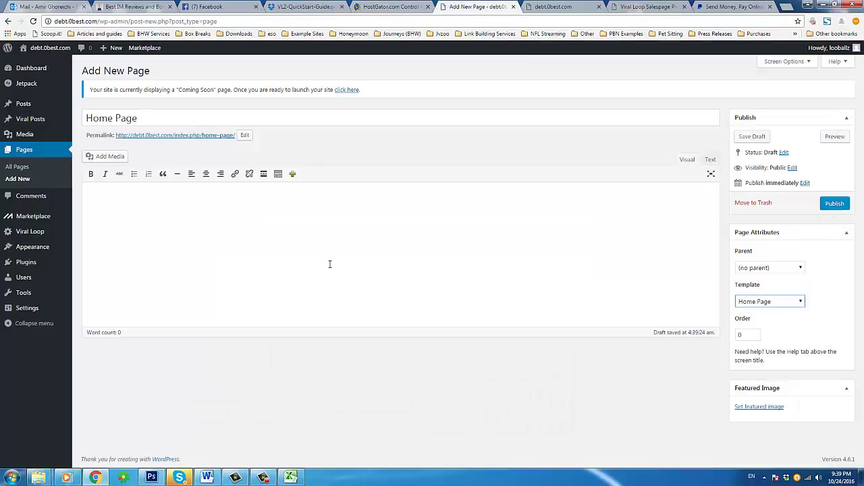
key("Return")
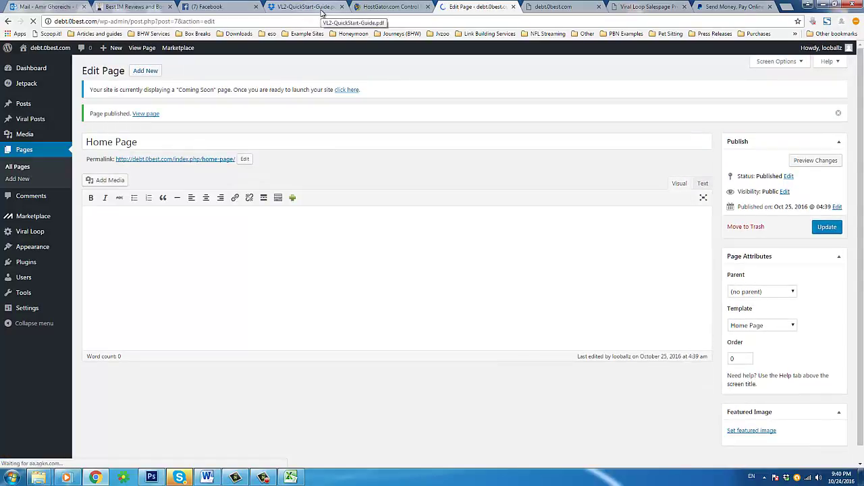
Step: Review the guide's Site Title and static front page instructions, close the HostGator tab and return to the page editor
left_click(322, 12)
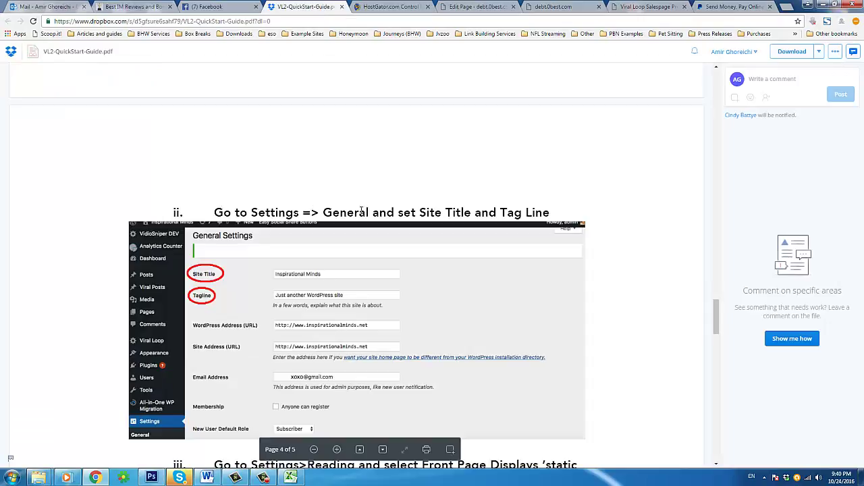
scroll(413, 212, "down", 1)
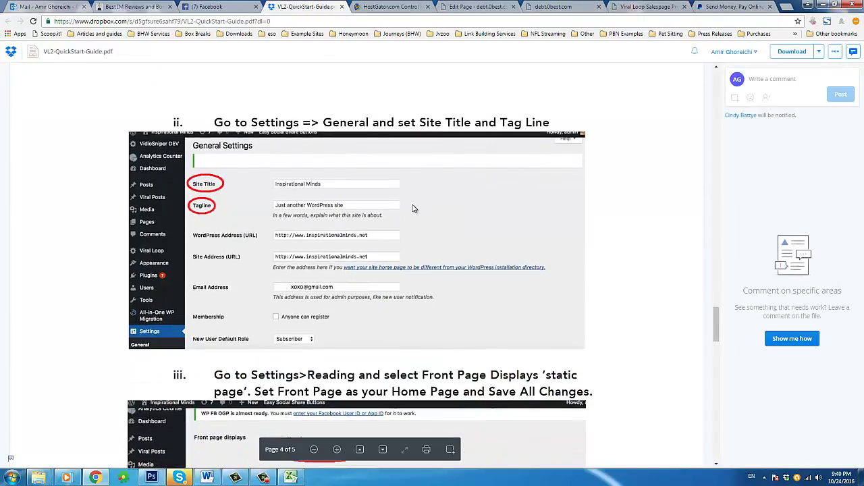
left_click(392, 6)
left_click(461, 6)
left_click(427, 6)
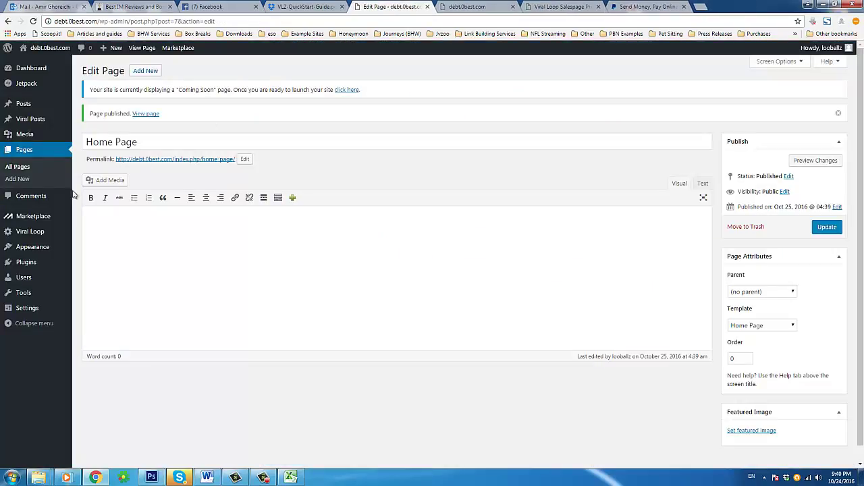
Step: In the General settings, set the Site Title to "My Website" and the Tagline to "Welcome to my website"
mouse_move(39, 307)
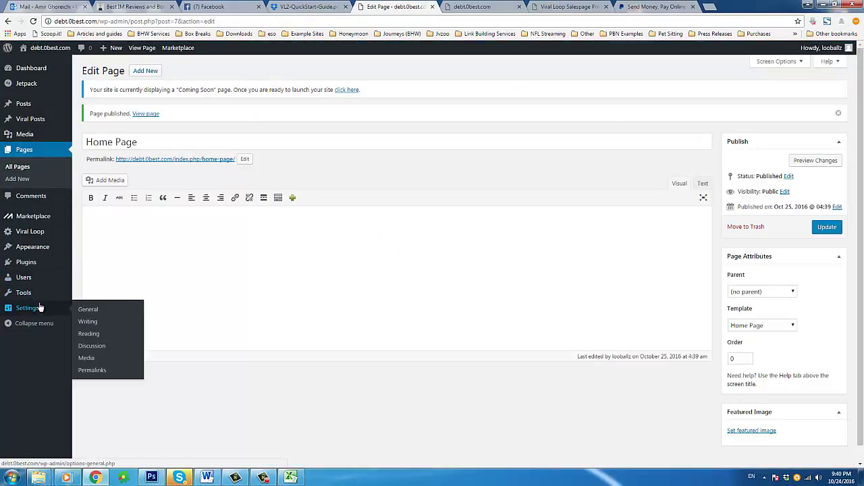
left_click(88, 310)
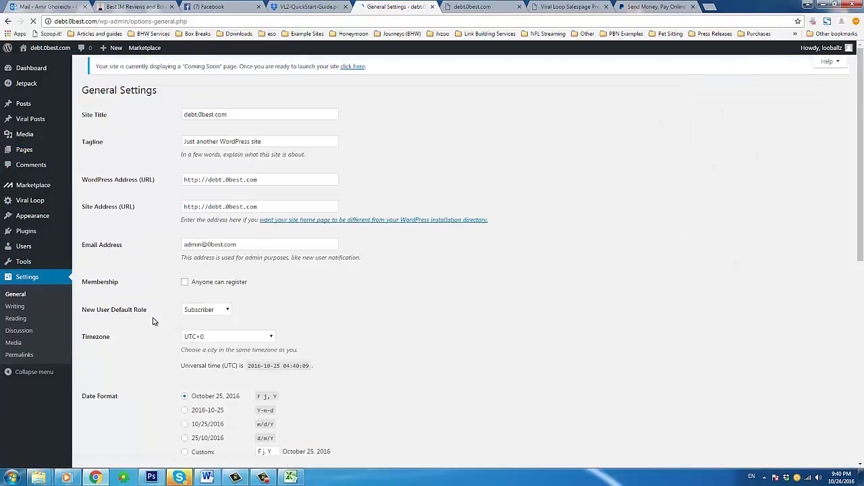
left_click_drag(226, 118, 167, 155)
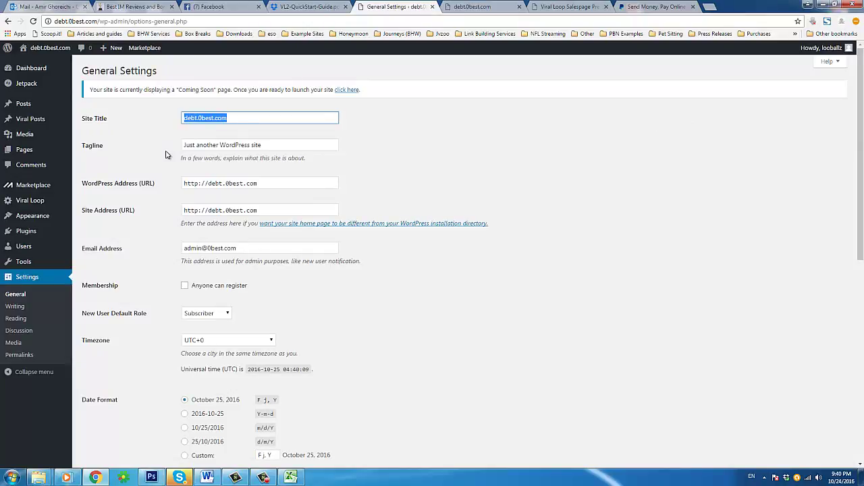
type("My Website")
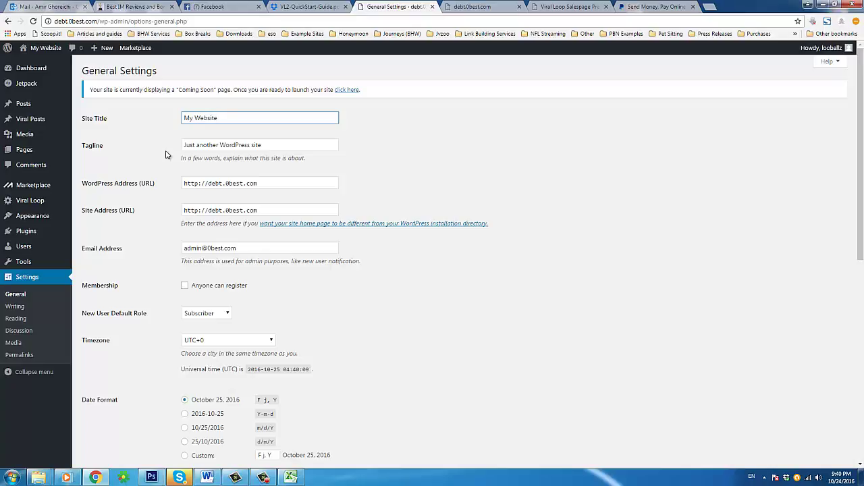
key("Tab")
type("Wel")
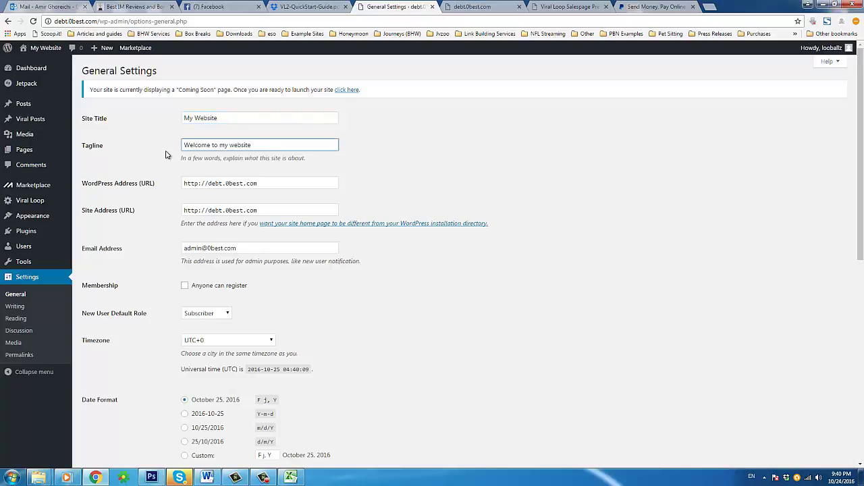
Step: Check the guide's Site Title and Tag Line instruction, and save the General settings
left_click(302, 6)
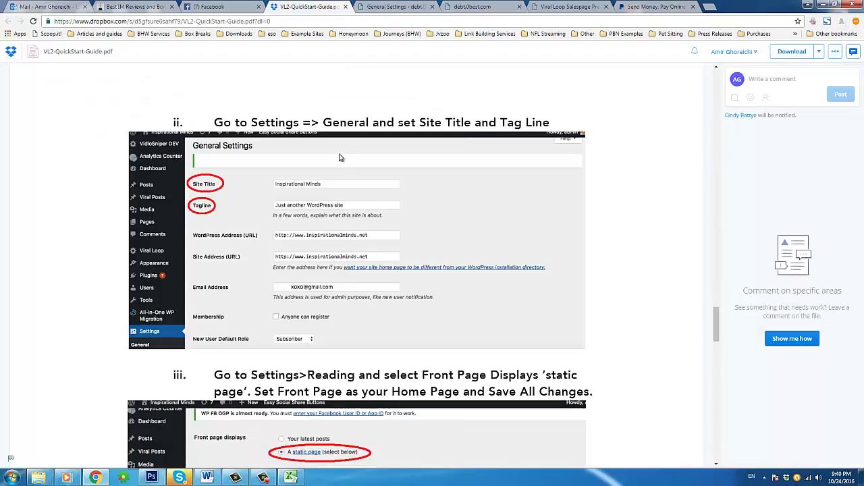
scroll(305, 185, "down", 3)
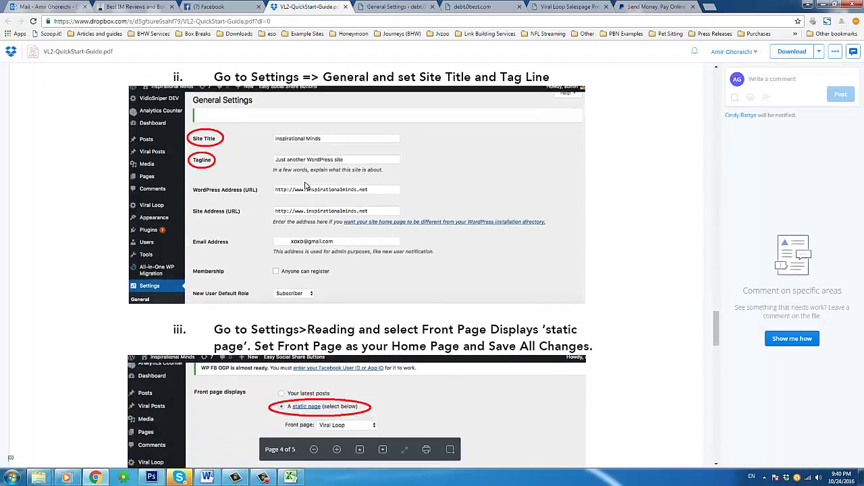
scroll(305, 185, "down", 3)
left_click(389, 6)
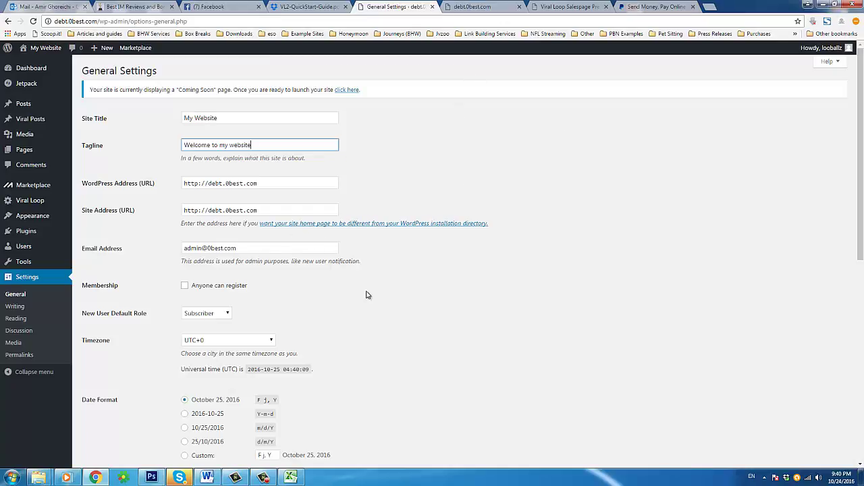
scroll(366, 295, "down", 3)
scroll(367, 295, "down", 4)
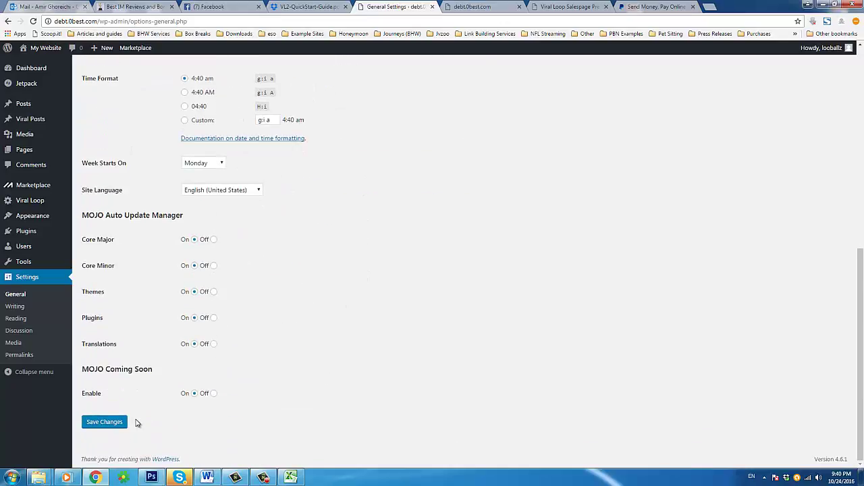
left_click(122, 424)
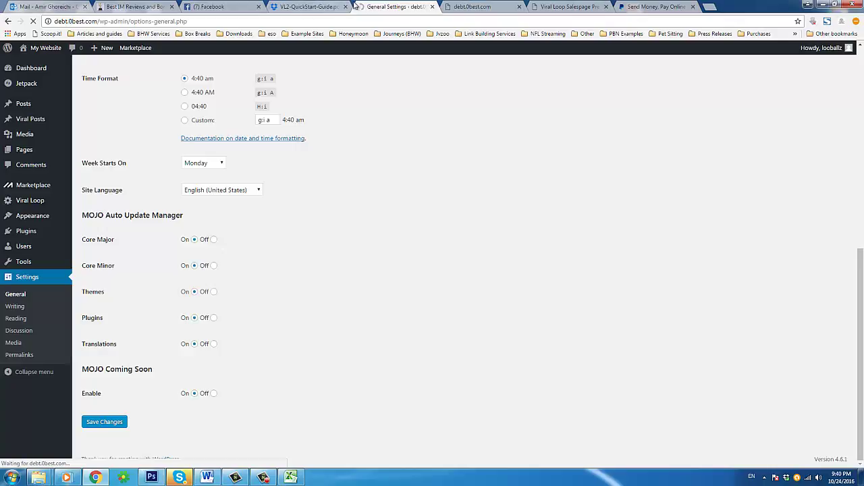
Step: Highlight the guide's instruction to select a static page for Front Page Displays, and return to the WordPress admin
left_click(308, 6)
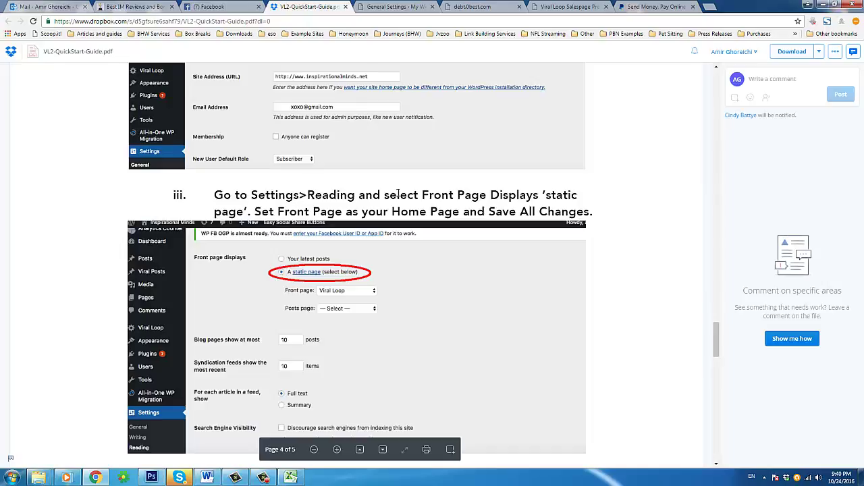
left_click_drag(384, 195, 540, 196)
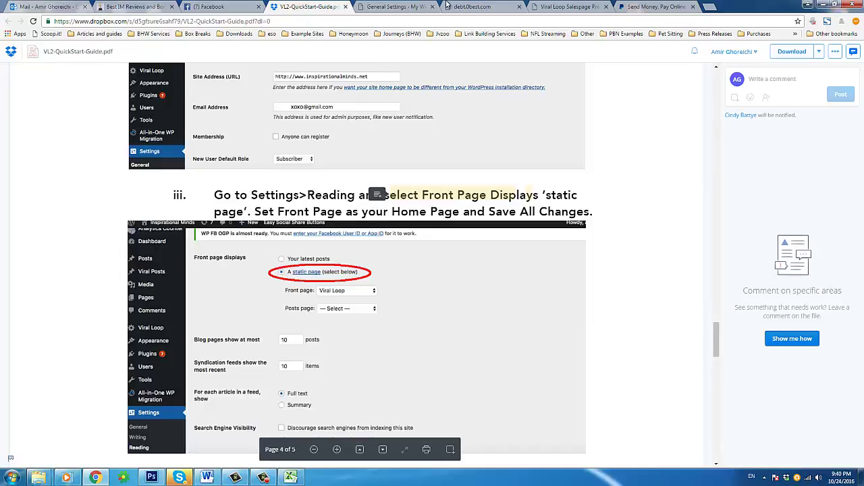
left_click(403, 7)
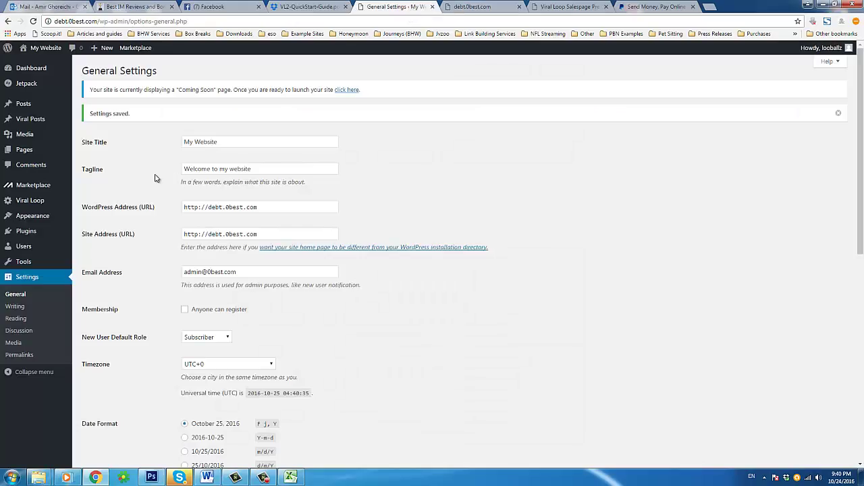
Step: In the Reading settings, make the front page display a static page, choose Home Page for it and save the changes
left_click(15, 319)
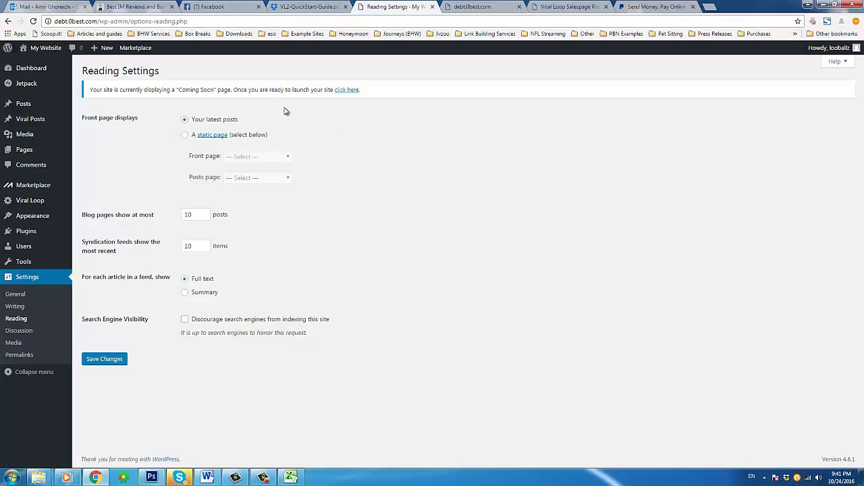
left_click(185, 137)
left_click(238, 158)
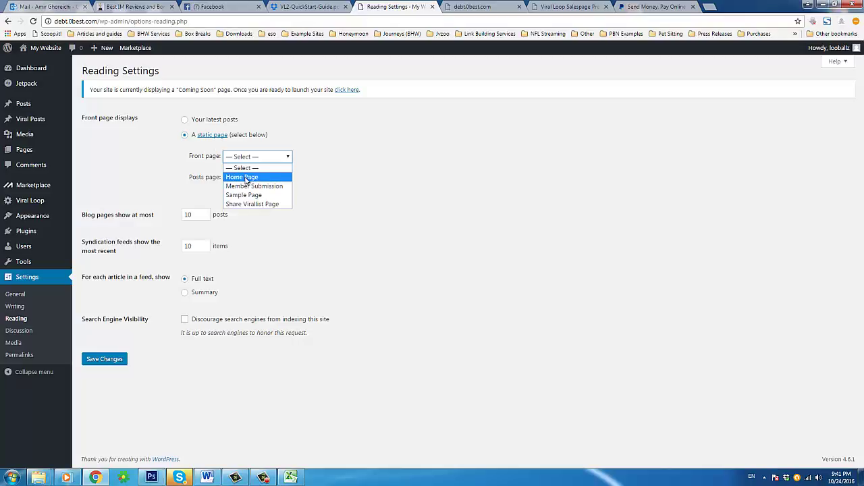
left_click(247, 177)
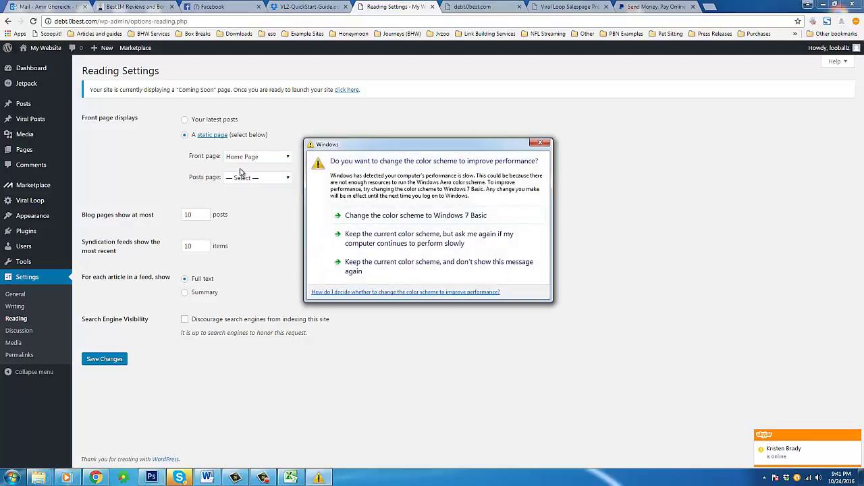
left_click(404, 6)
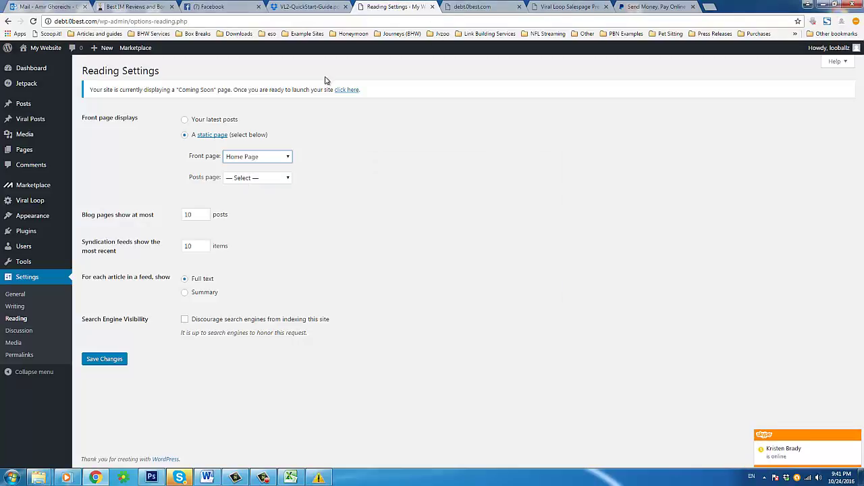
left_click(104, 359)
Step: Read on to the guide's instruction about creating categories, and reload the site's front page to view the new settings
left_click(312, 6)
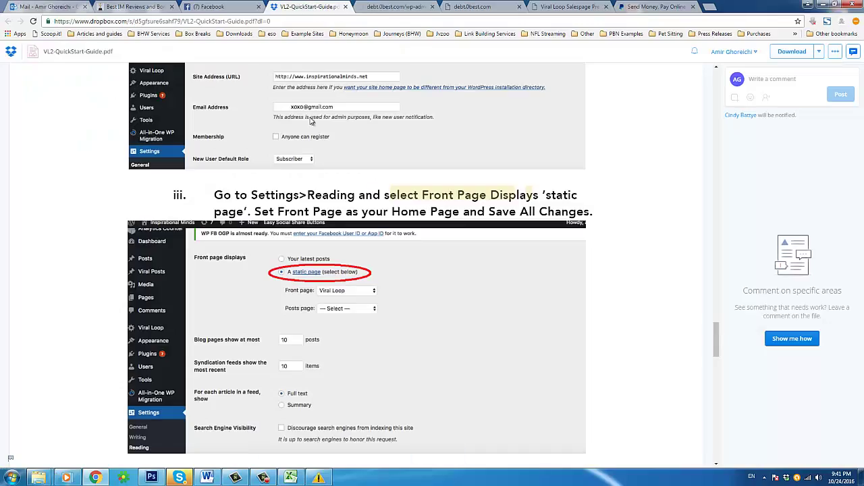
scroll(319, 214, "down", 1)
scroll(319, 214, "down", 3)
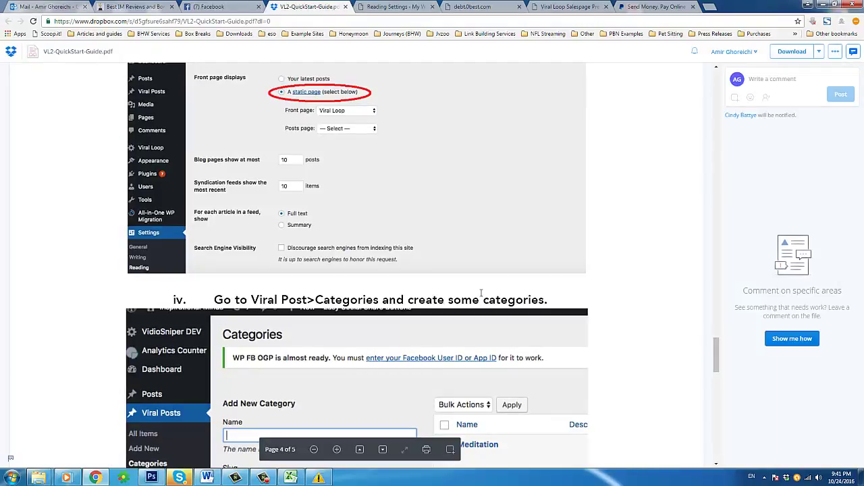
left_click(415, 6)
left_click(462, 12)
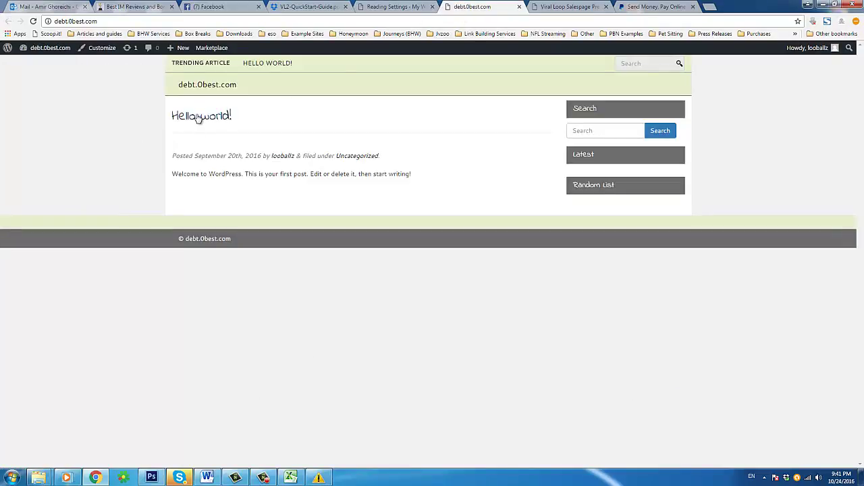
right_click(133, 139)
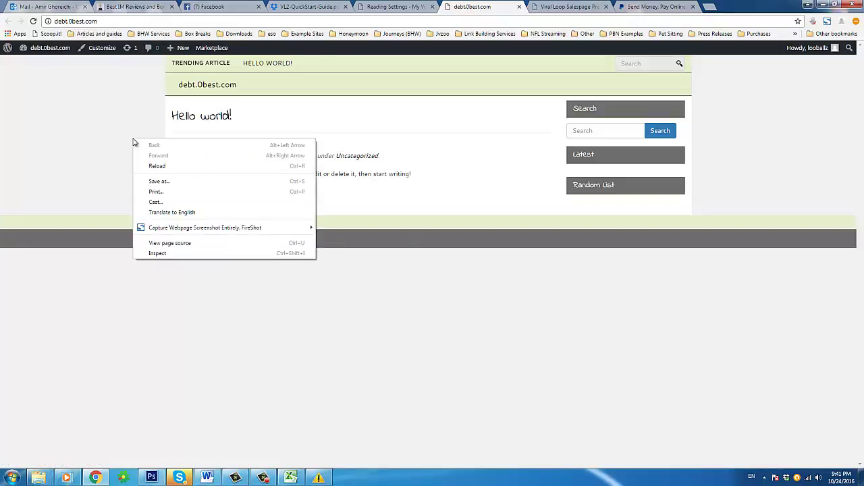
left_click(157, 166)
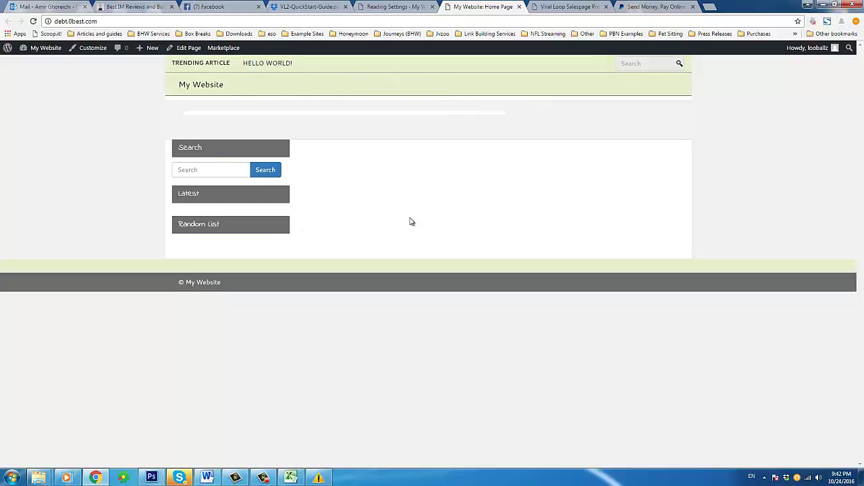
Step: Review the guide's Viral Post > Categories instruction and return to the Reading settings in the WordPress admin
left_click(370, 10)
left_click(316, 7)
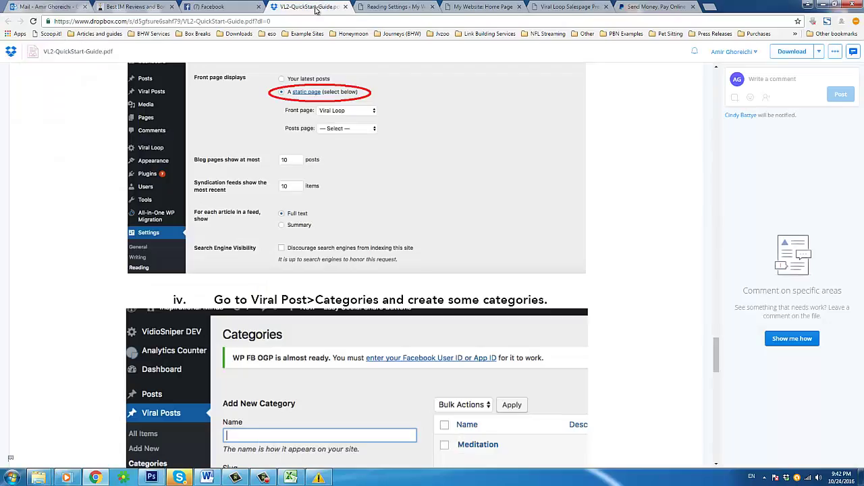
scroll(331, 159, "down", 3)
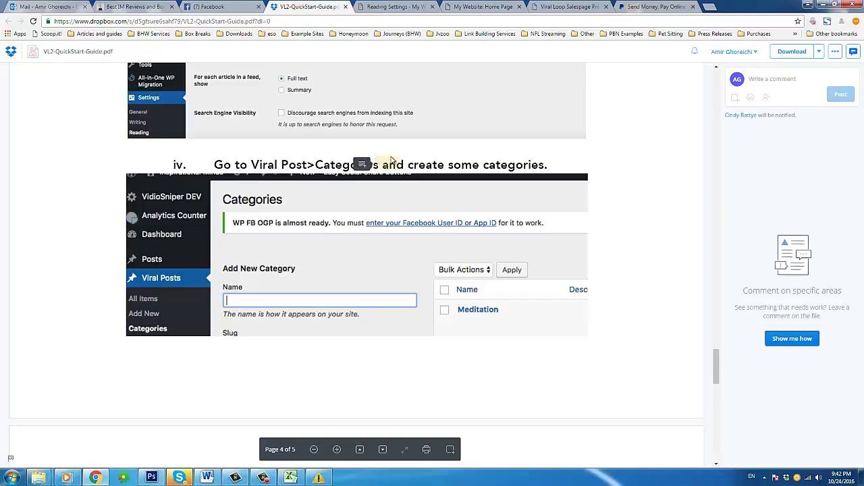
left_click(386, 6)
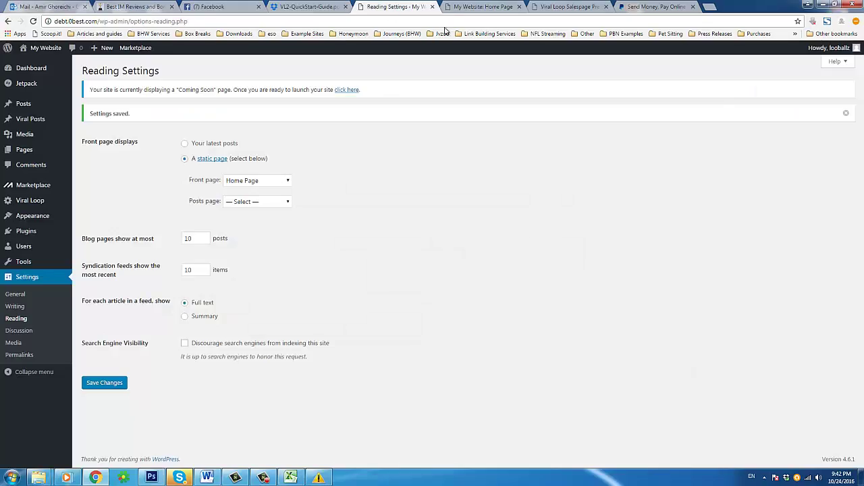
Step: Open the categories of the regular Posts and add "Category 1" with the slug category-1
mouse_move(45, 189)
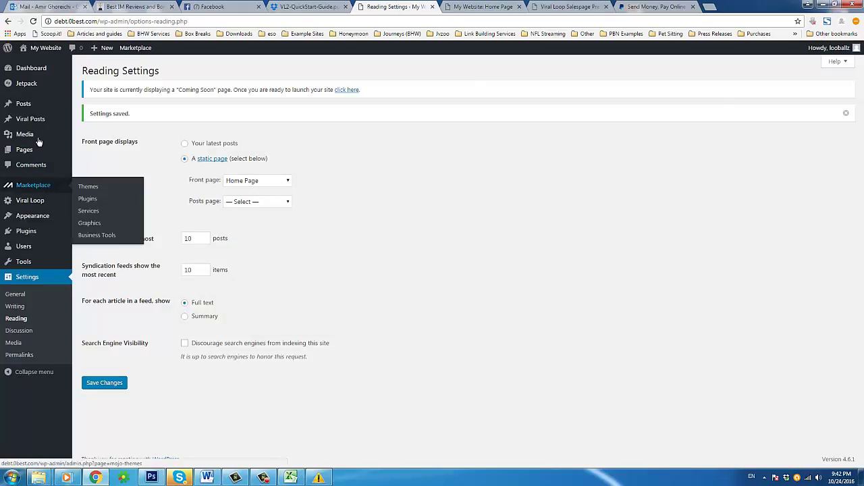
mouse_move(32, 234)
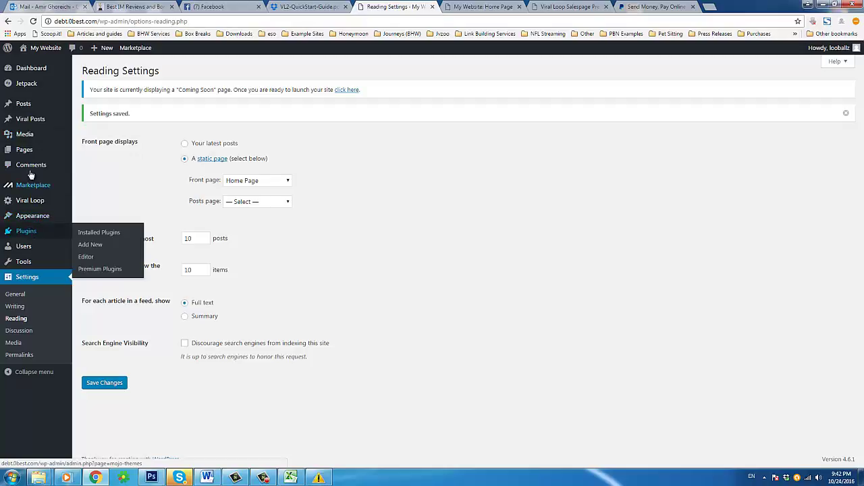
mouse_move(54, 108)
left_click(92, 130)
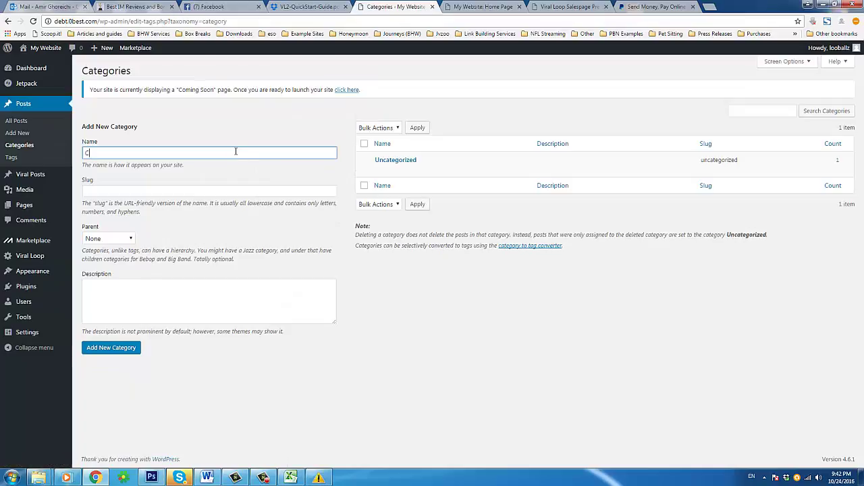
key("Tab")
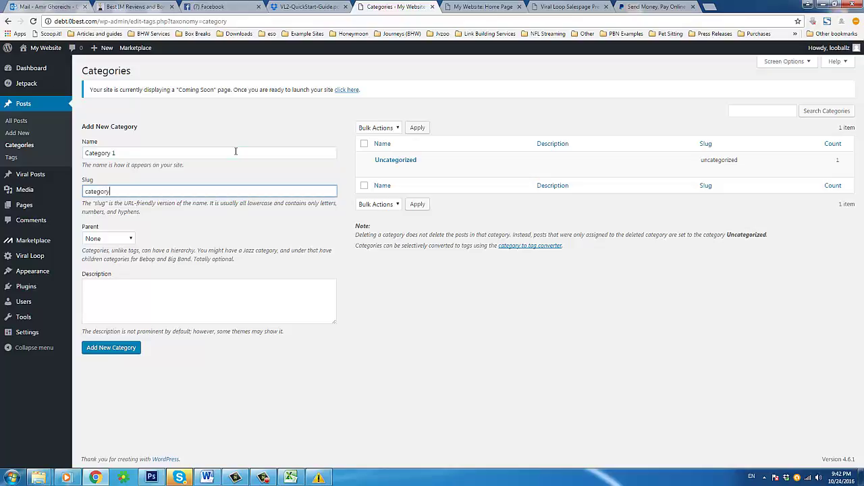
left_click(115, 348)
Step: Add a second post category named "Category 2" with the slug category-2
left_click(123, 155)
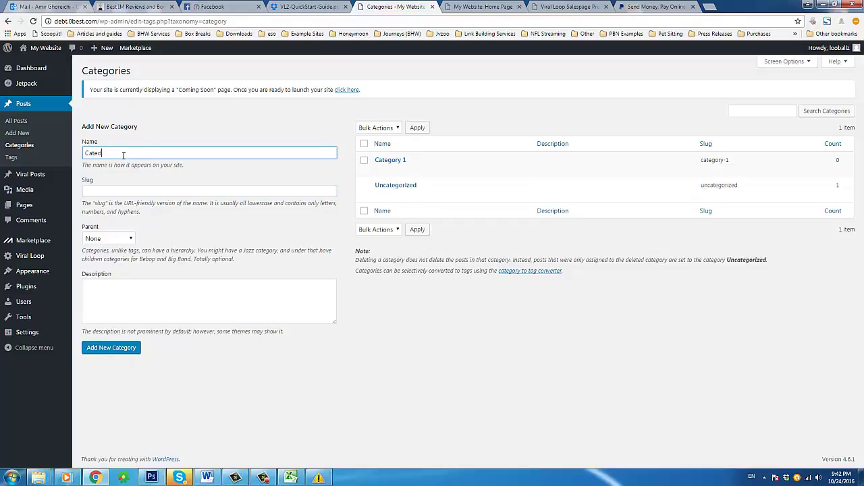
type("Category 2")
key("Tab")
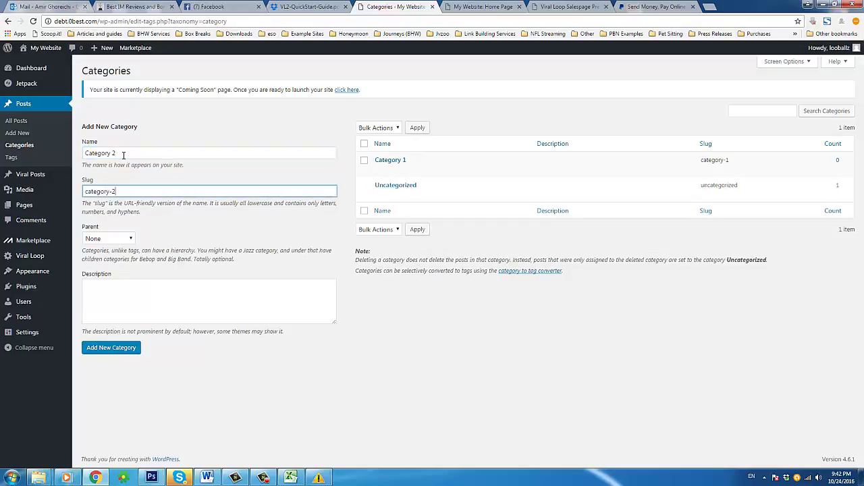
left_click(125, 347)
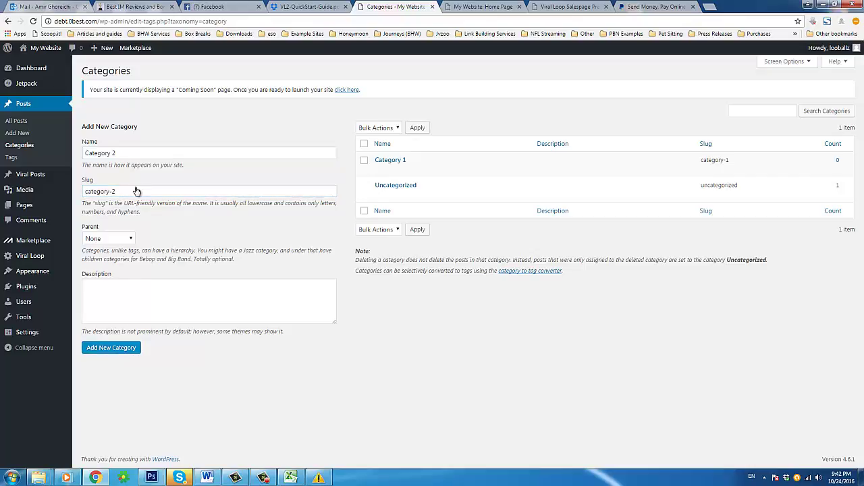
Step: Add a third post category named "Category 3" with the slug category-3
left_click(134, 155)
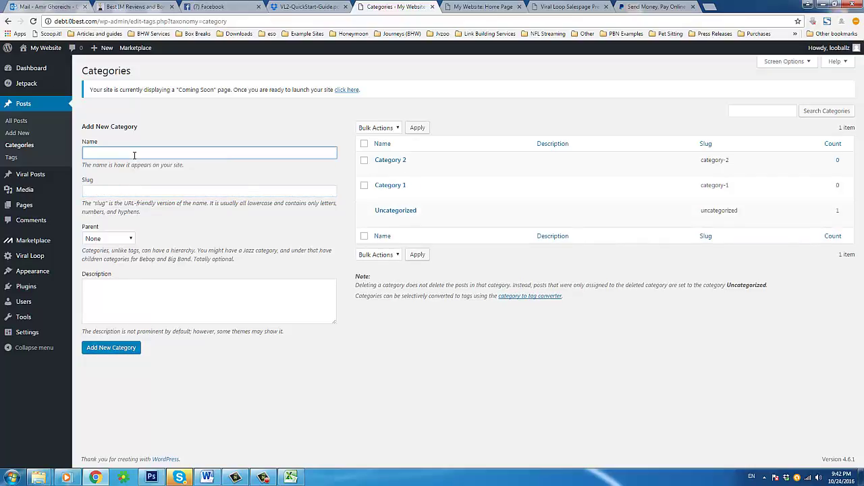
type("Category 3")
key("Tab")
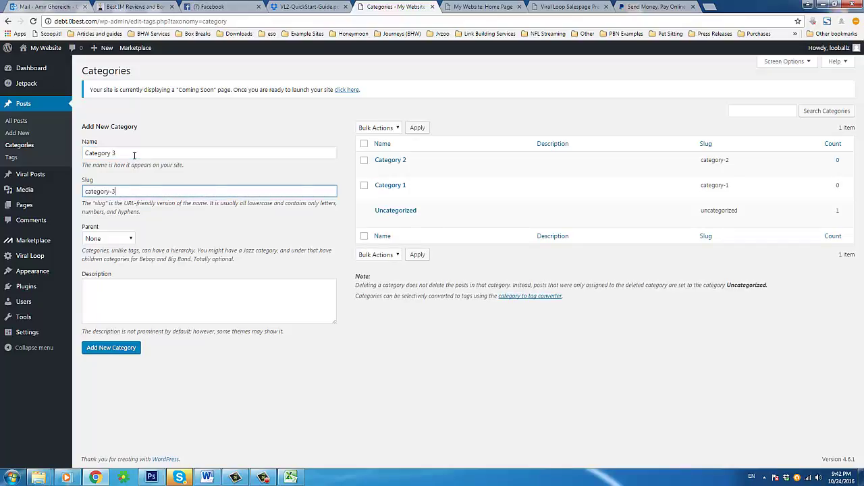
type("category-3")
left_click(105, 348)
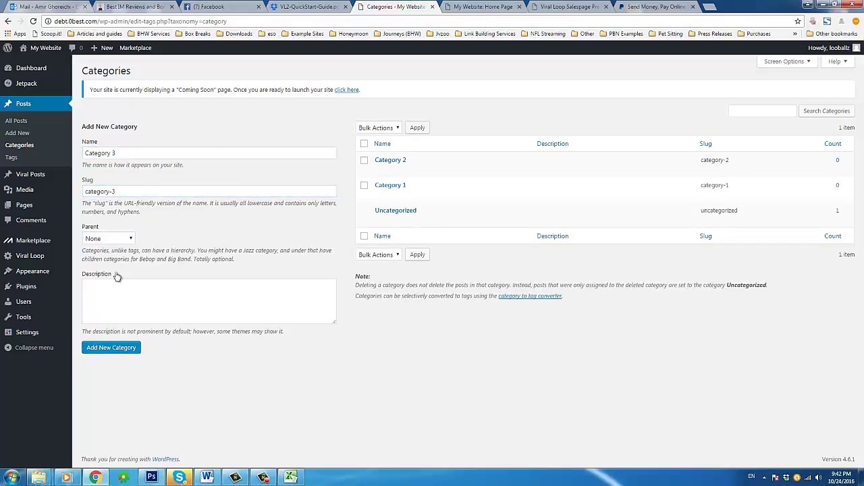
Step: Review the quick-start guide's instruction on creating 3-5 conversation starters under Viral Loop > Manage Topics
left_click(310, 6)
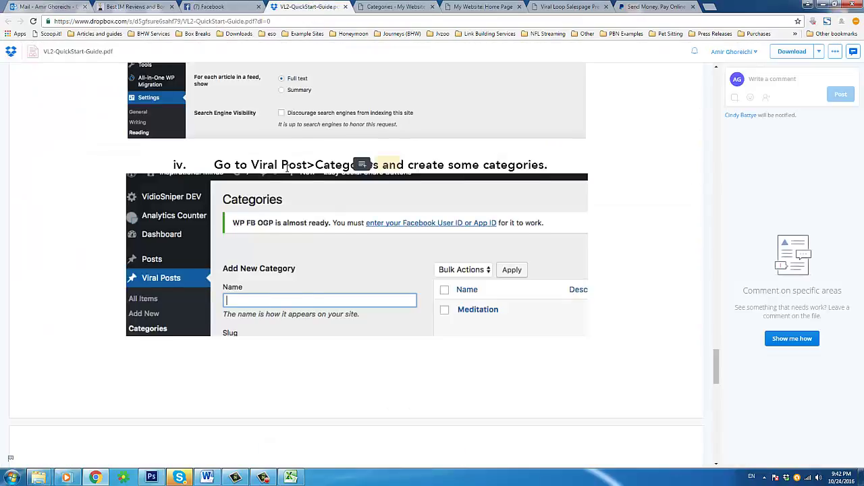
scroll(301, 188, "down", 2)
scroll(301, 189, "down", 6)
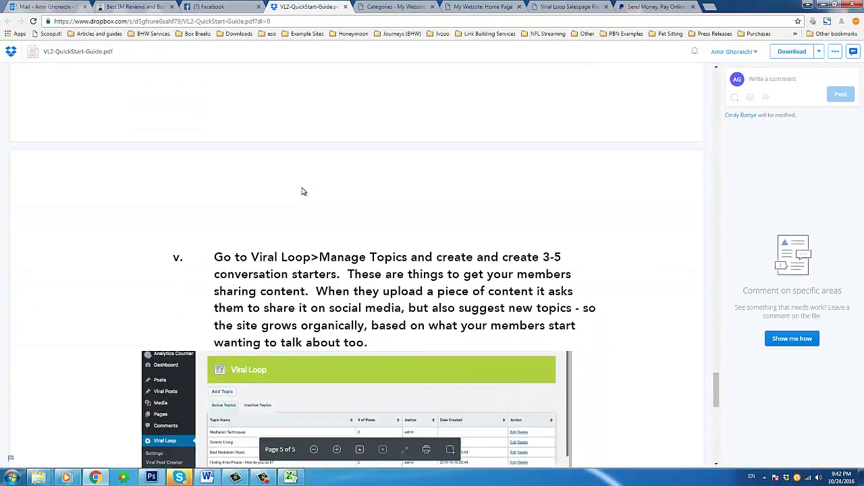
left_click_drag(251, 219, 405, 220)
left_click(357, 231)
scroll(356, 226, "down", 1)
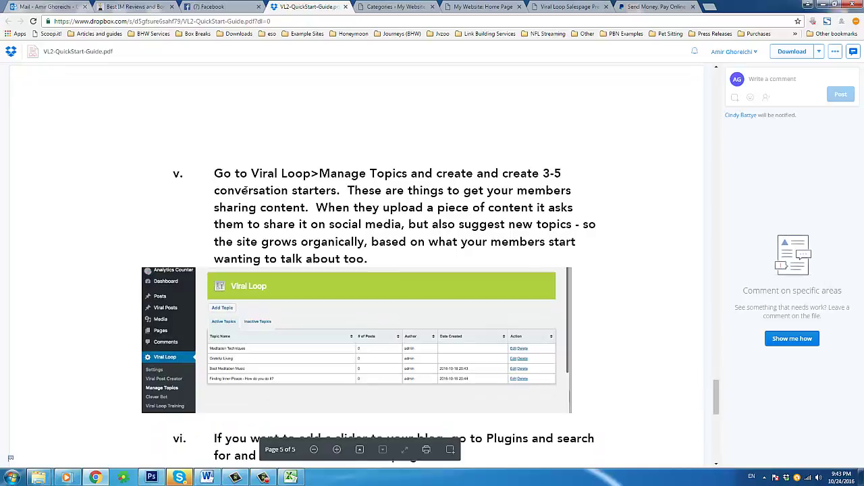
mouse_move(246, 190)
left_click_drag(316, 208, 332, 220)
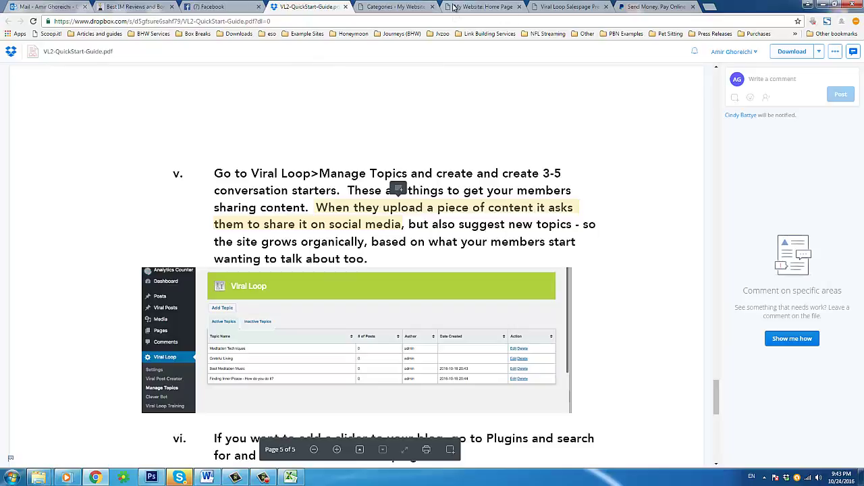
Step: Open Viral Loop's Manage Topics page in the WordPress admin and start a new topic
left_click(399, 9)
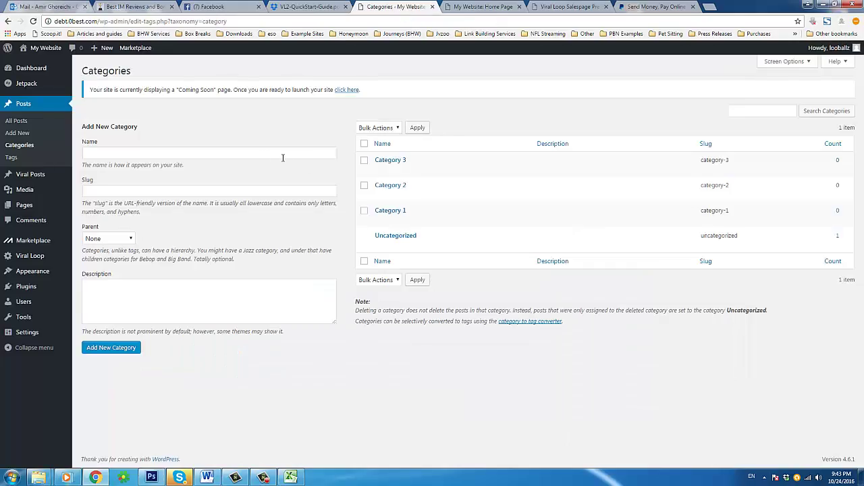
mouse_move(27, 258)
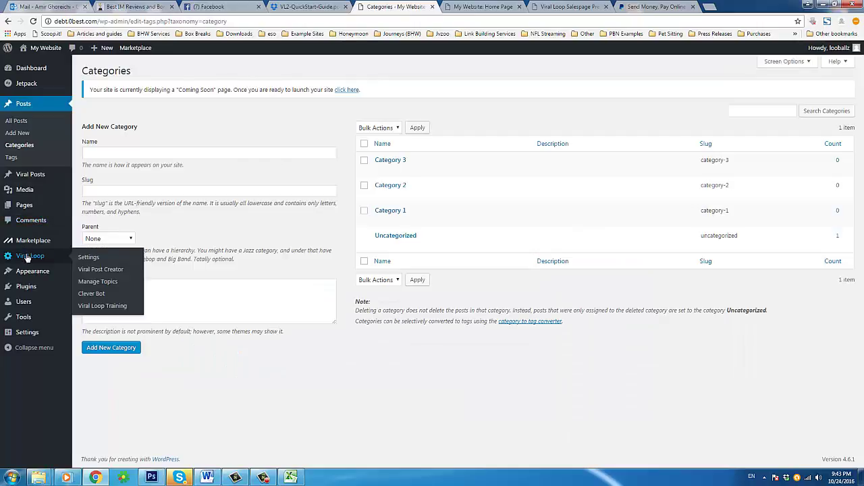
left_click(114, 283)
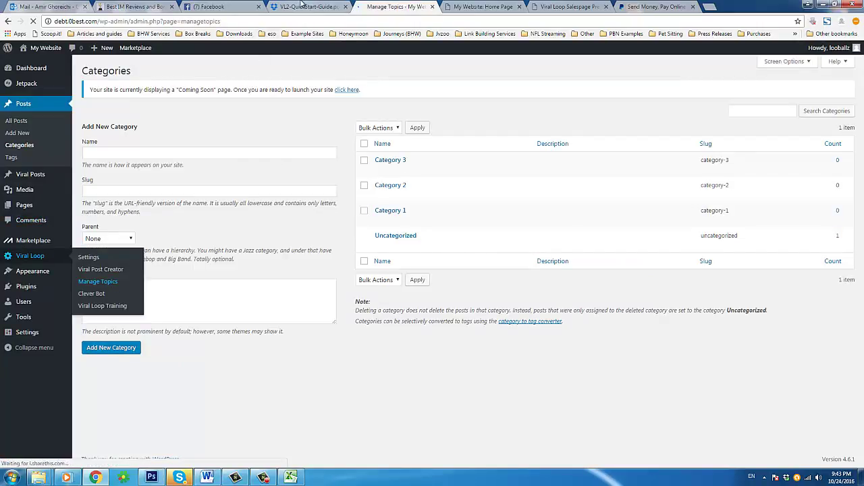
left_click(304, 7)
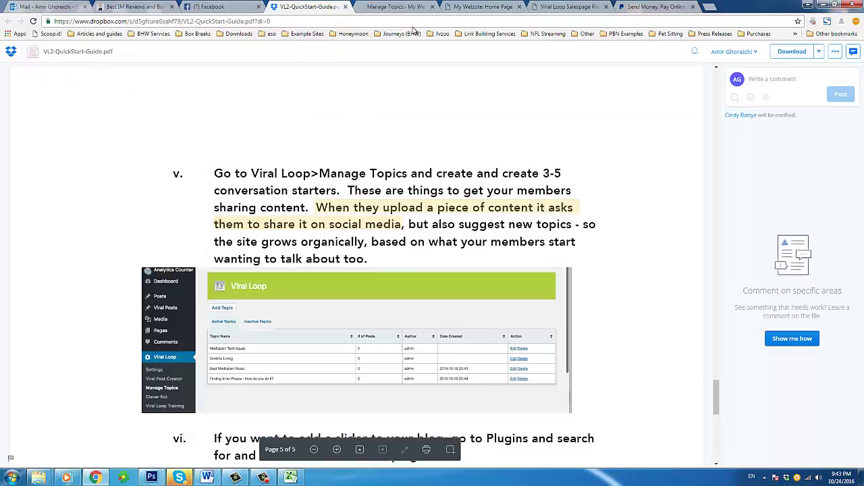
left_click(374, 9)
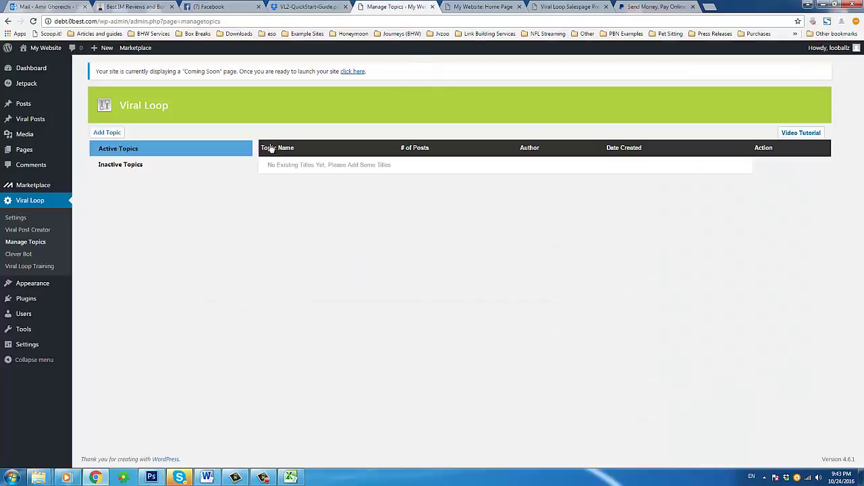
left_click(109, 132)
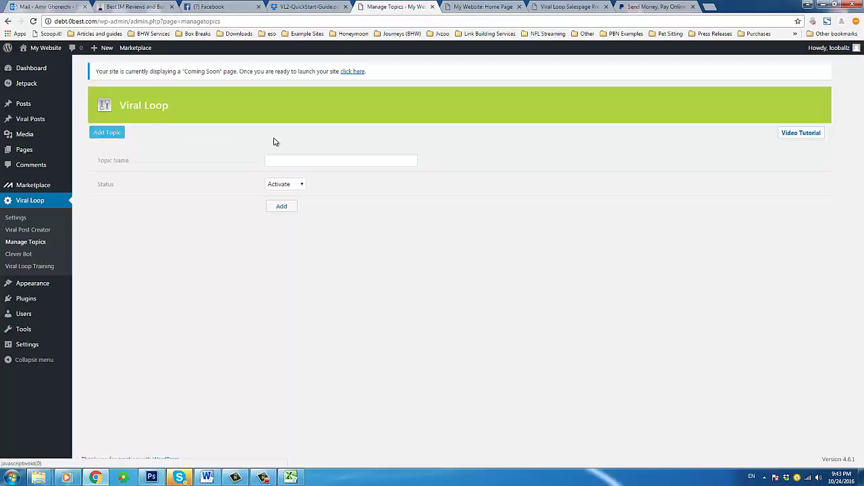
left_click(283, 162)
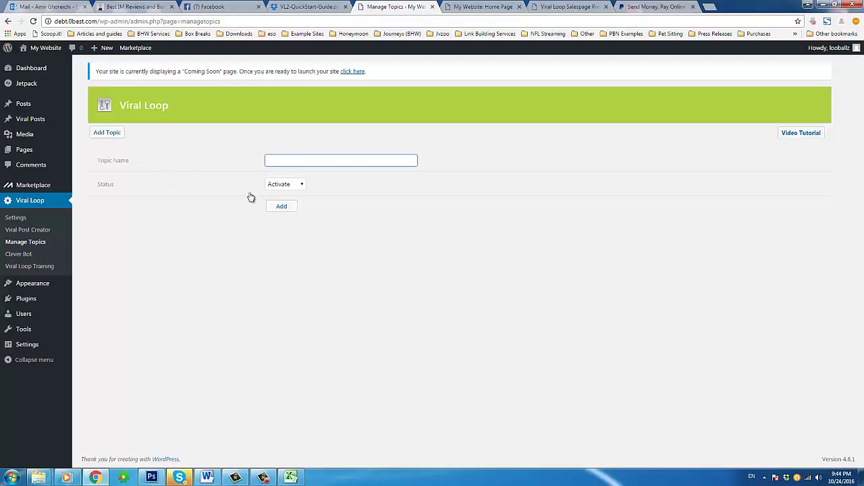
left_click_drag(292, 478, 262, 477)
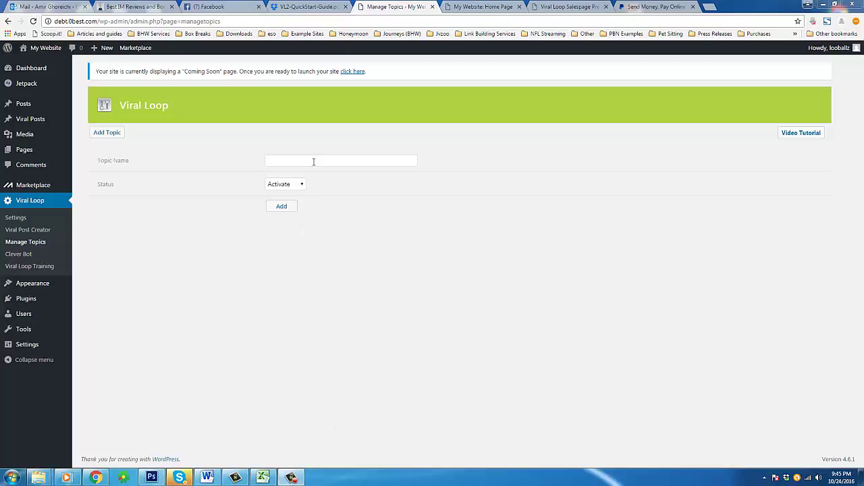
left_click(313, 161)
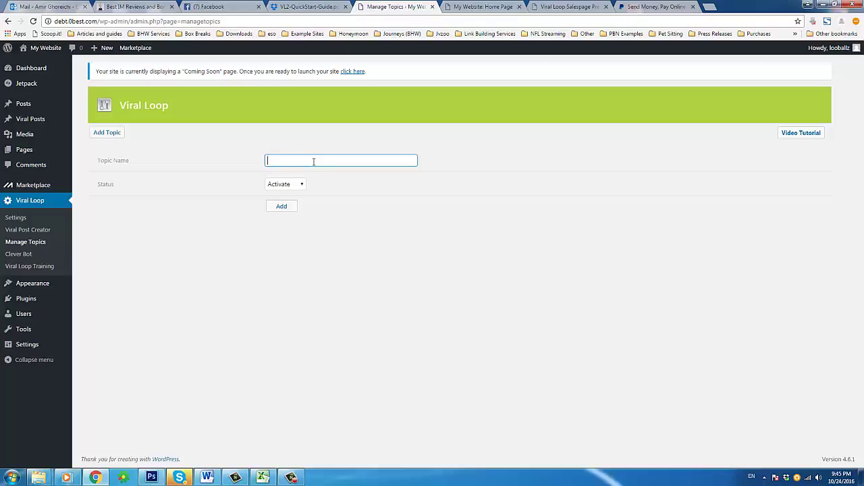
Step: Look up the spelling of "colin kaepernick" in the browser's search suggestions and copy the full name
left_click(366, 19)
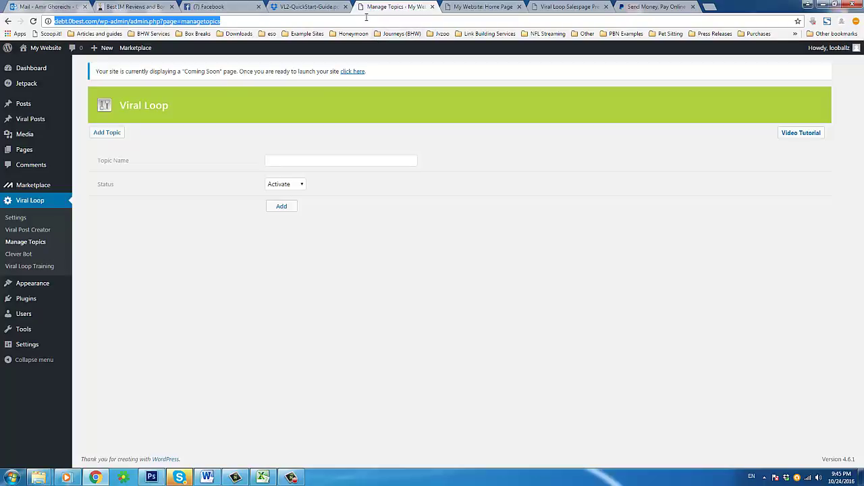
type("col")
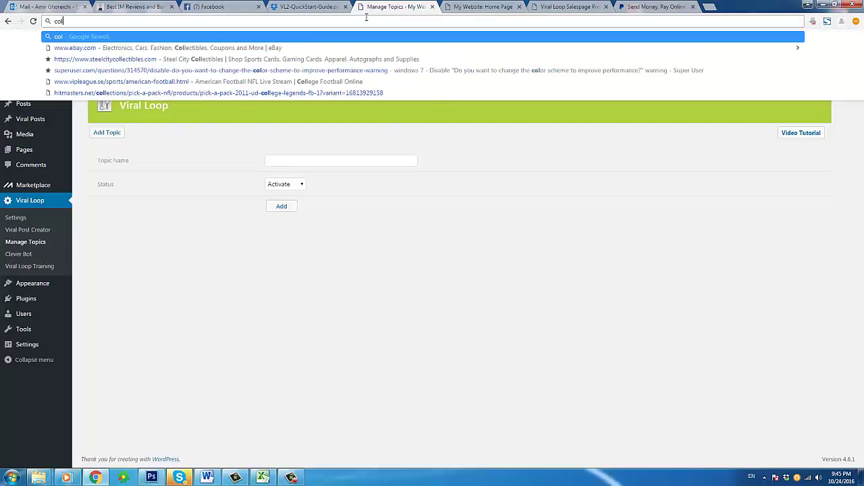
type("in k")
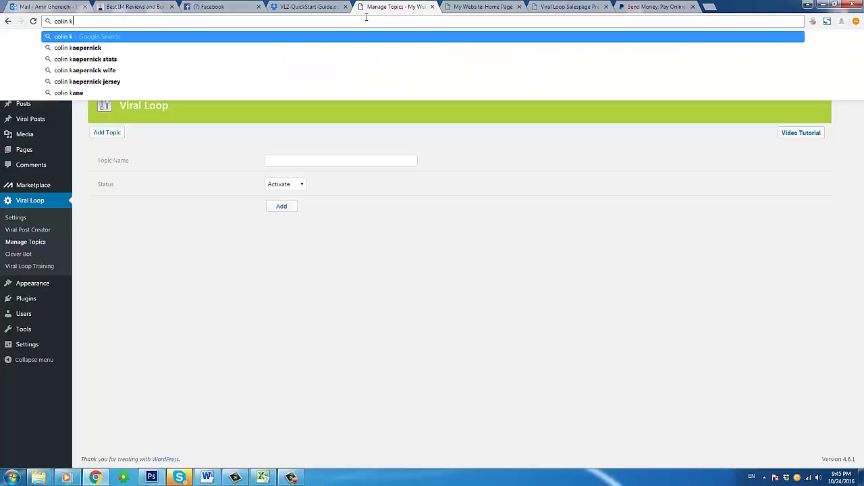
type("a")
key("End")
key("ctrl+a")
key("ctrl+c")
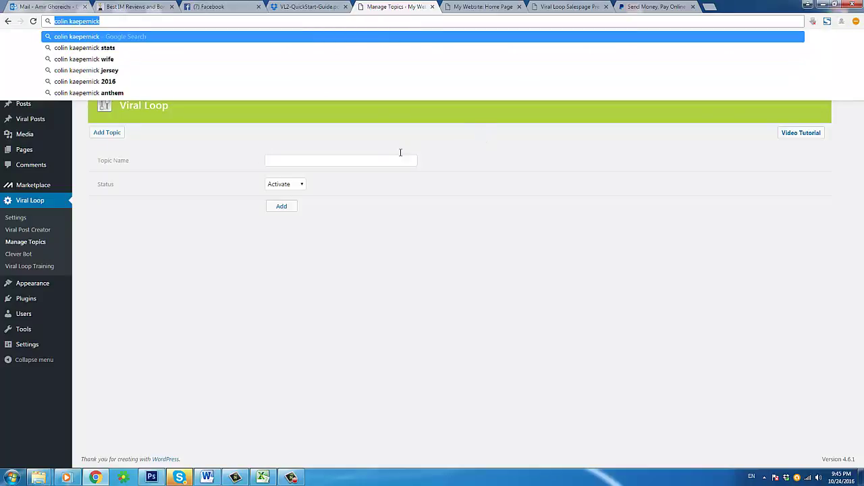
Step: Paste the copied name as the topic name, capitalise it as "Colin Kaepernick", and add the topic
left_click(389, 161)
key("ctrl+v")
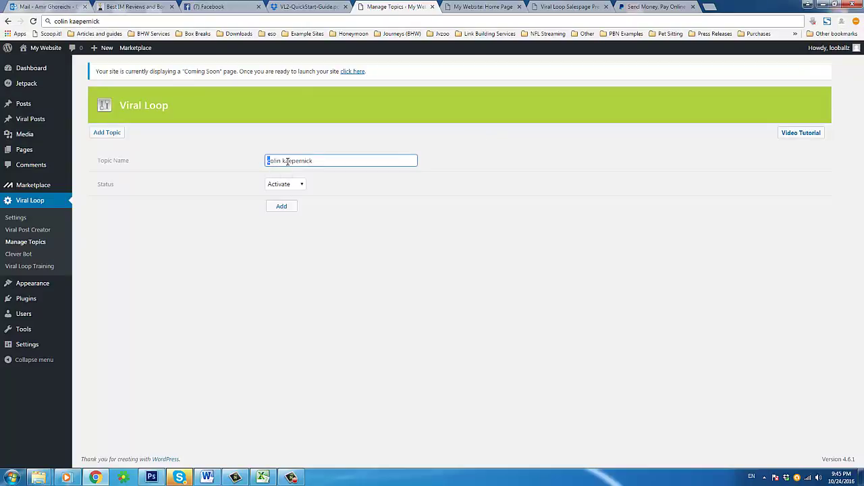
type("CK")
left_click(221, 206)
left_click(281, 206)
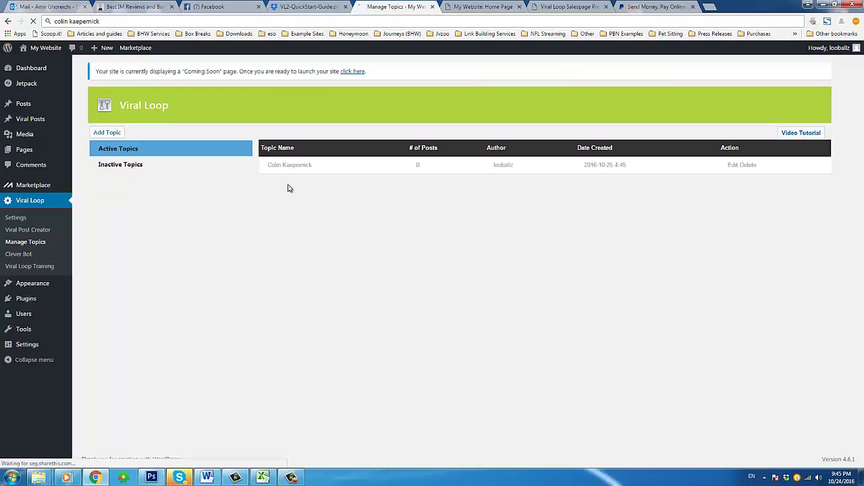
Step: Add a second topic named "Jay Ajayi" with the status Activate
left_click(100, 132)
left_click(291, 160)
type("Jay Ajayi")
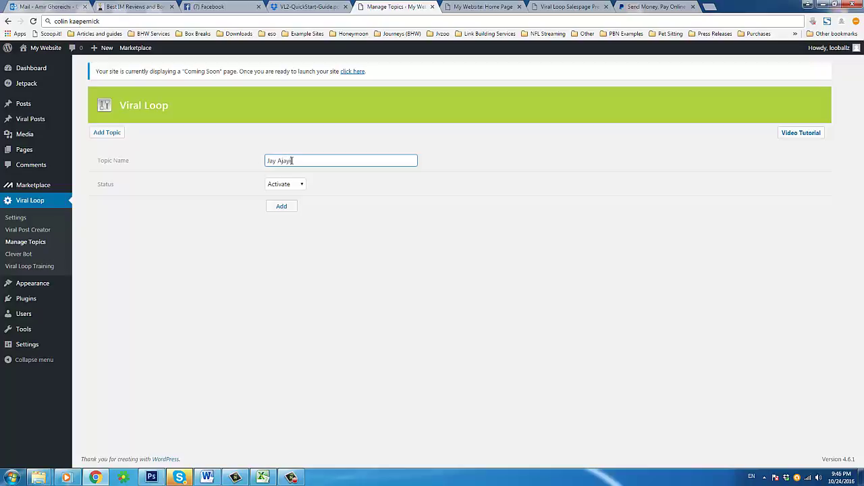
left_click(295, 183)
left_click(281, 194)
left_click(282, 206)
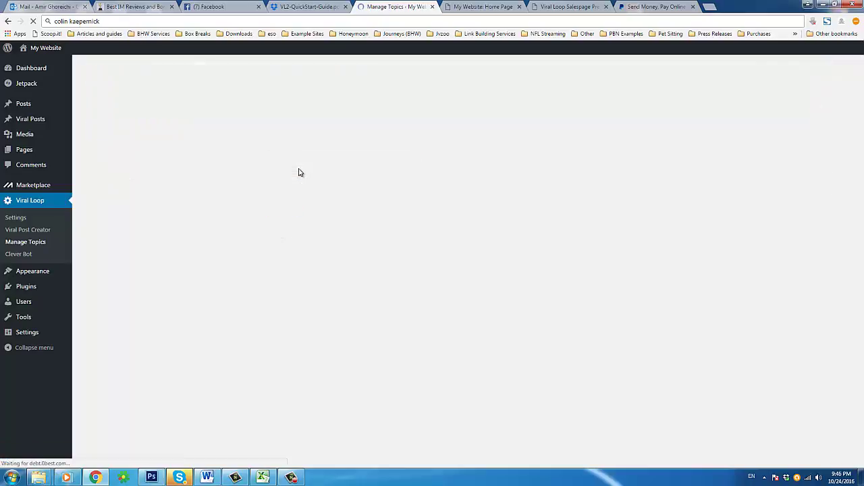
Step: Add a third topic named "Odell Beckham Jr." with the status Activate
left_click(108, 141)
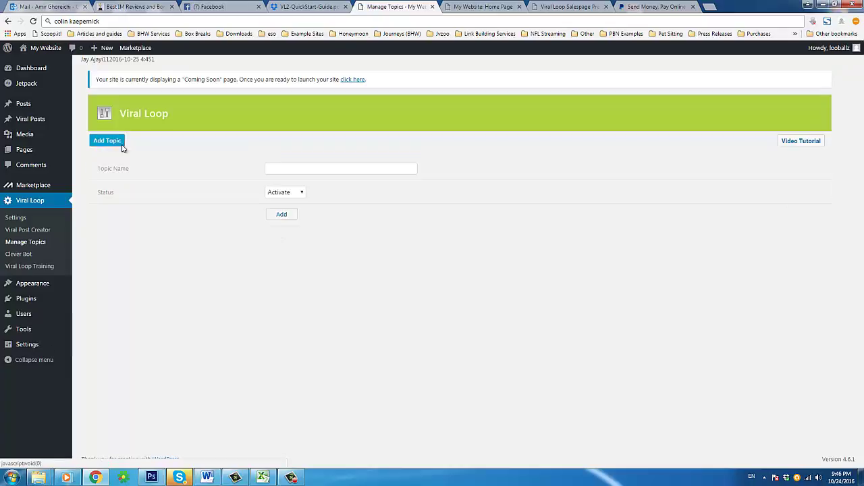
left_click(318, 174)
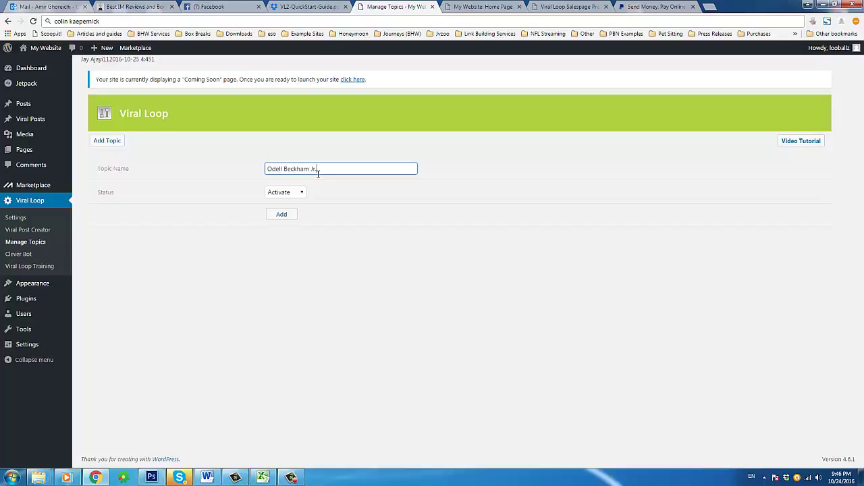
type("Odell Beckham Jr.")
left_click(283, 216)
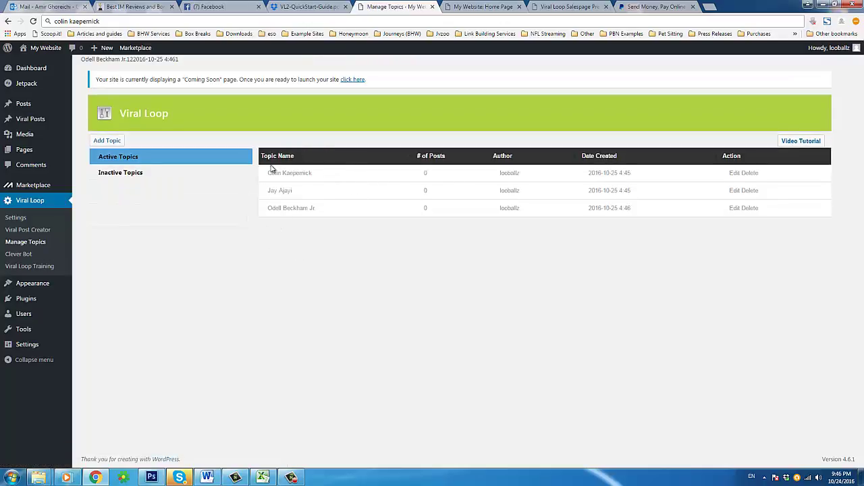
Step: Review the topic names in the list of active topics
left_click_drag(268, 180, 292, 173)
left_click(315, 209)
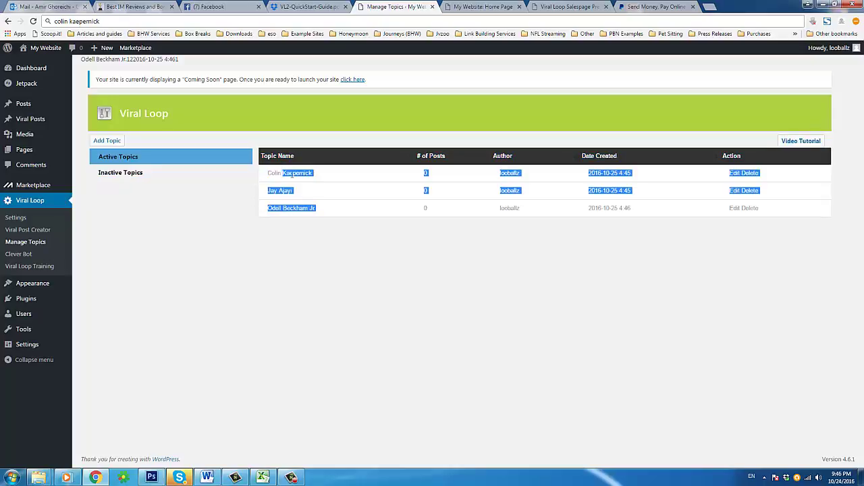
double_click(292, 174)
triple_click(292, 174)
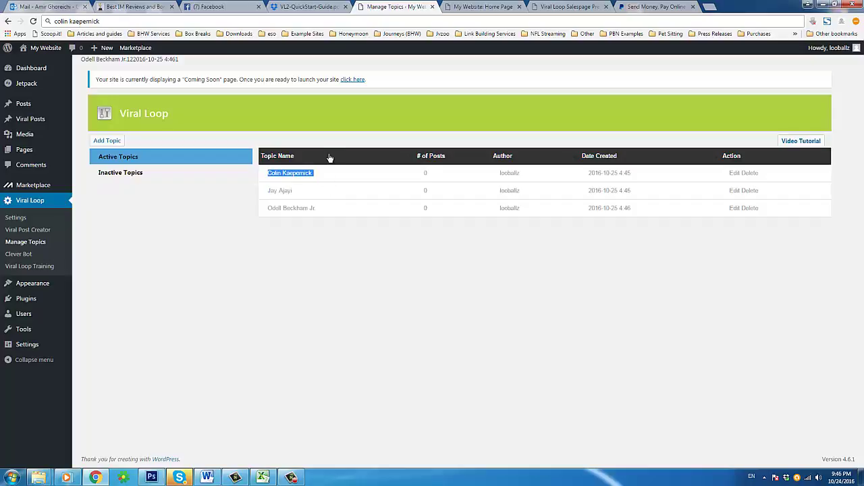
left_click(372, 172)
triple_click(304, 177)
left_click(414, 197)
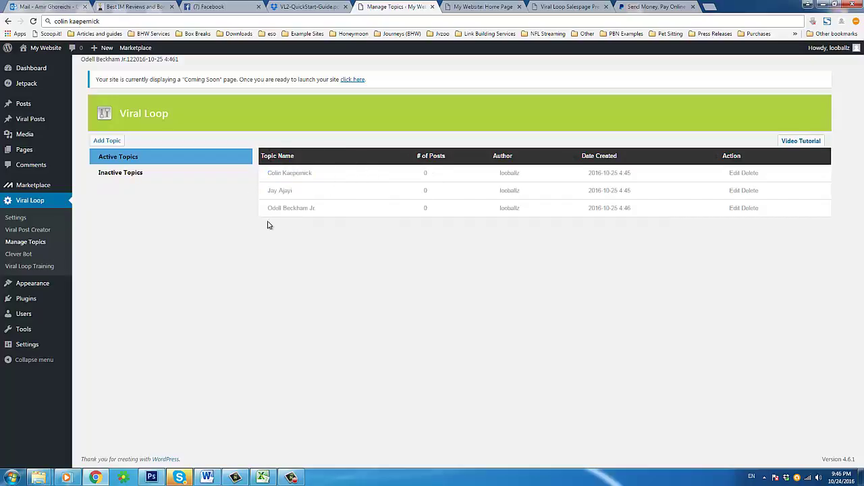
Step: Review the quick-start guide's instructions on the Meta Slider plugin and on the Amazon ID and Native Ads code
left_click(308, 7)
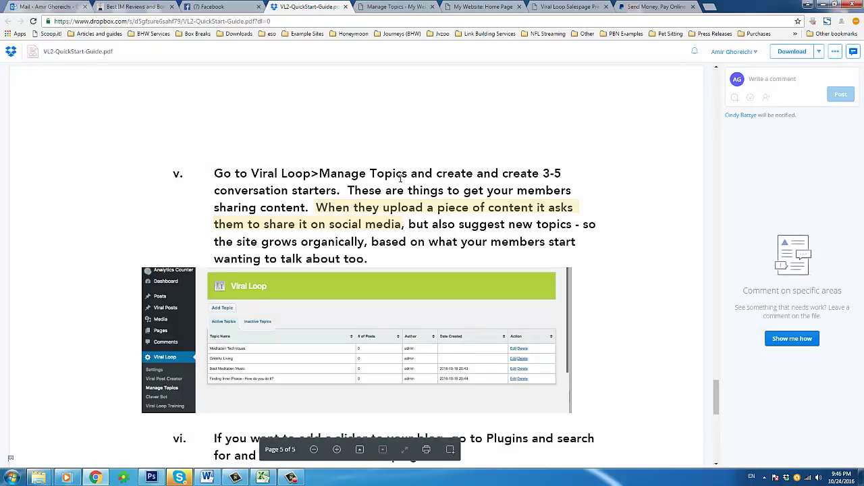
scroll(404, 192, "down", 1)
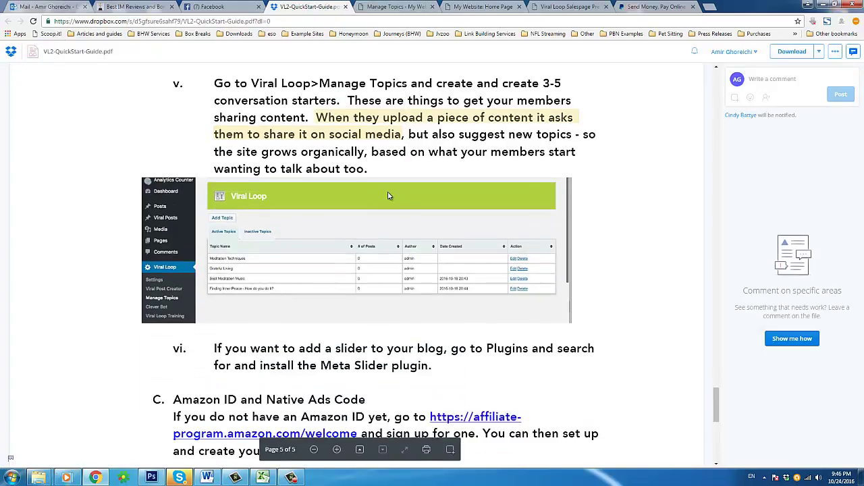
scroll(388, 196, "down", 2)
scroll(389, 195, "down", 3)
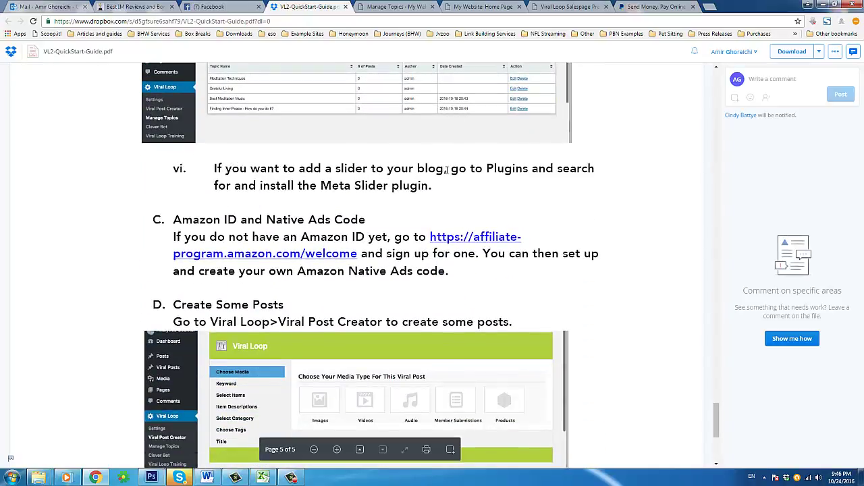
left_click_drag(452, 170, 407, 186)
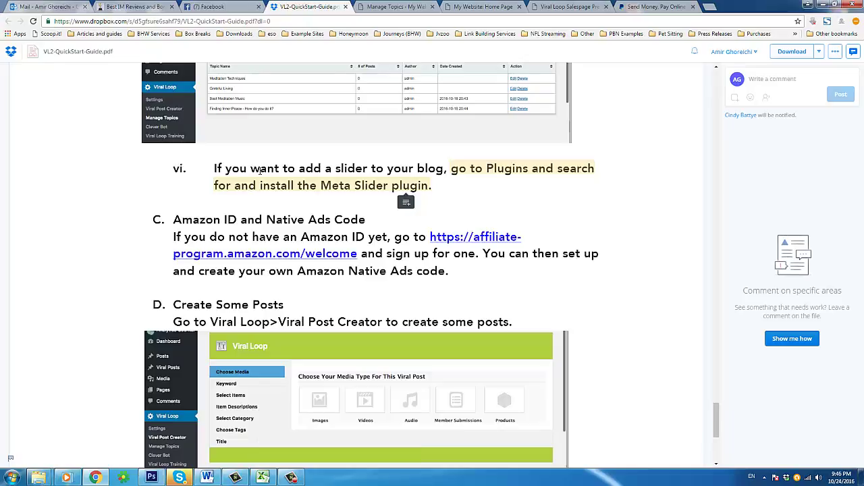
left_click(295, 179)
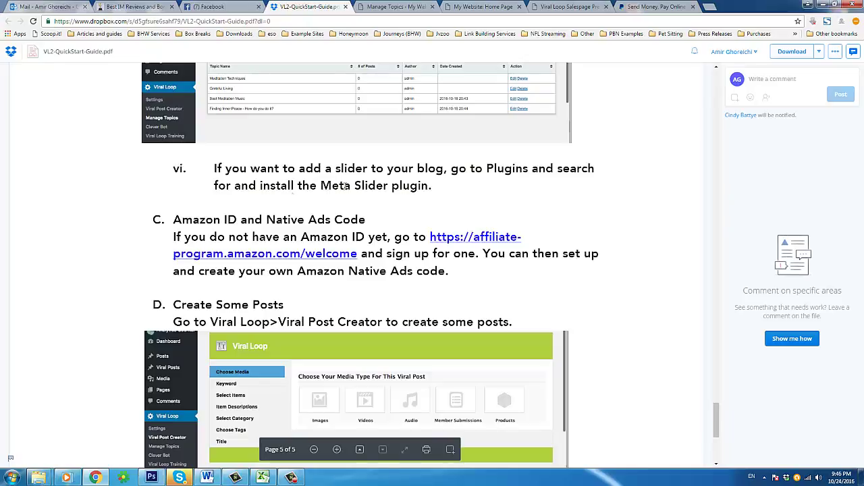
scroll(204, 214, "down", 1)
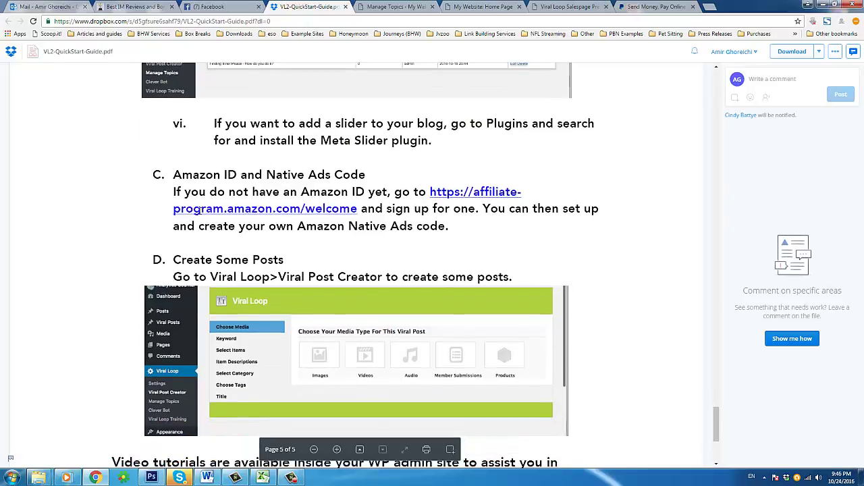
left_click_drag(196, 174, 304, 175)
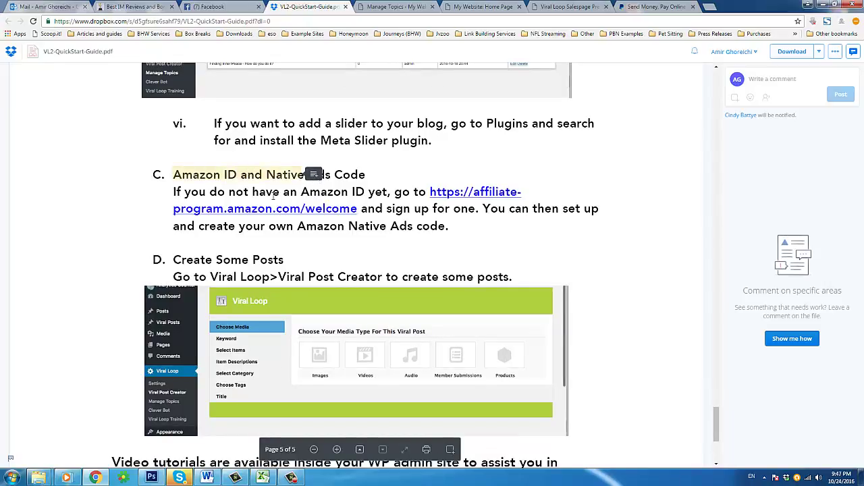
left_click(361, 221)
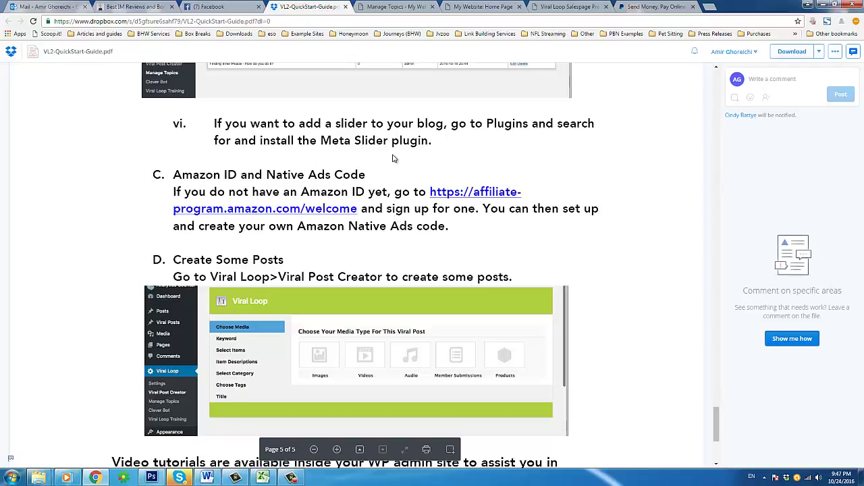
Step: Open the Viral Loop advertising settings and view the Amazon Affiliate ID section
left_click(397, 6)
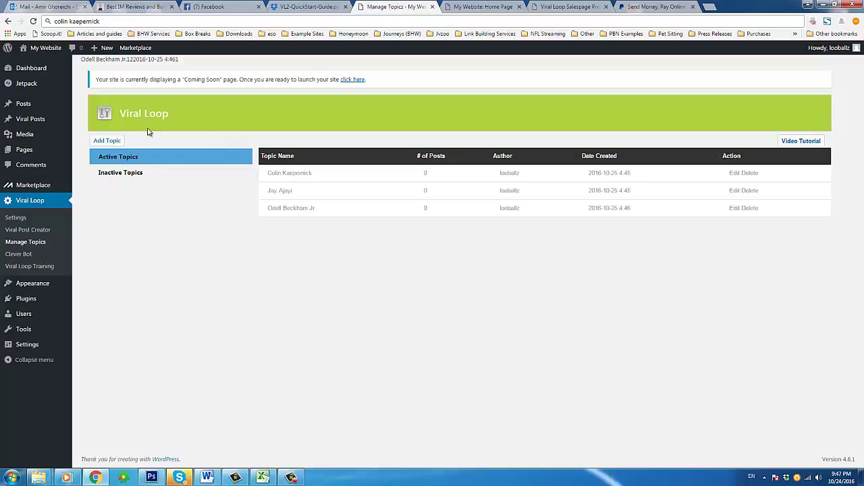
left_click(27, 223)
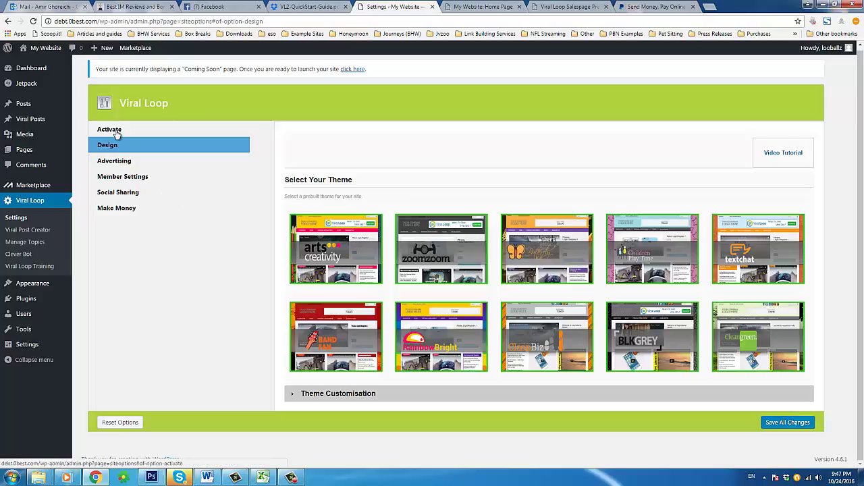
left_click(112, 163)
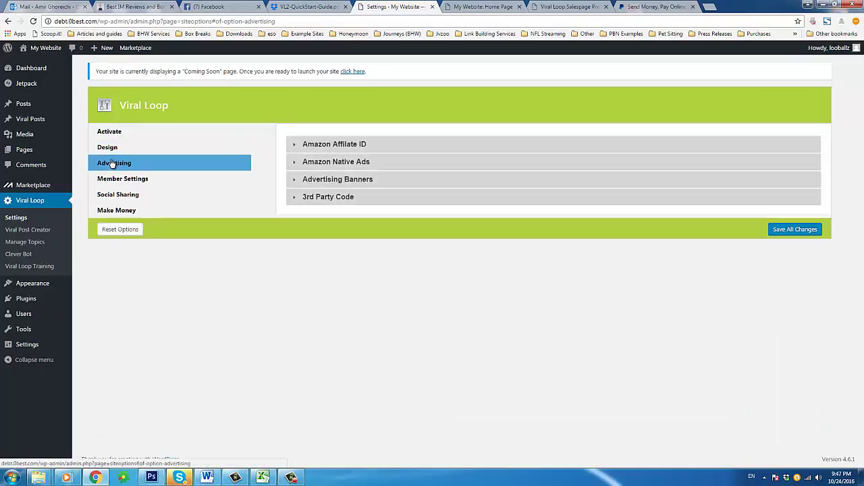
left_click(331, 150)
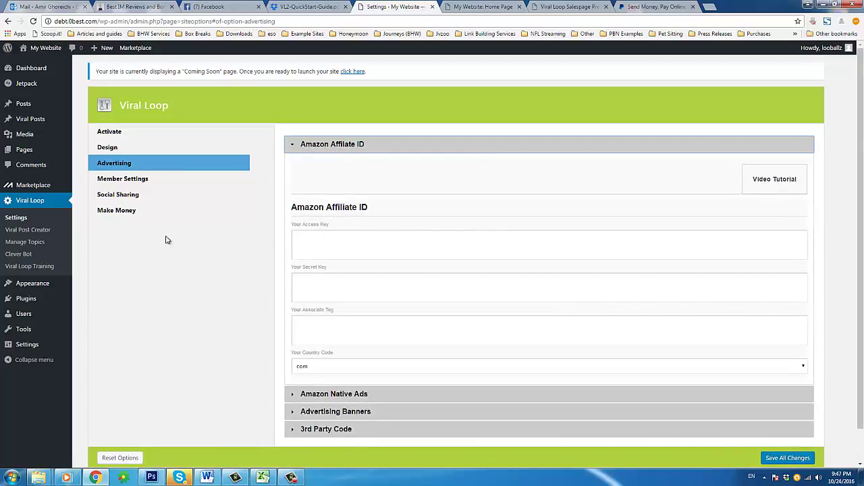
left_click(291, 478)
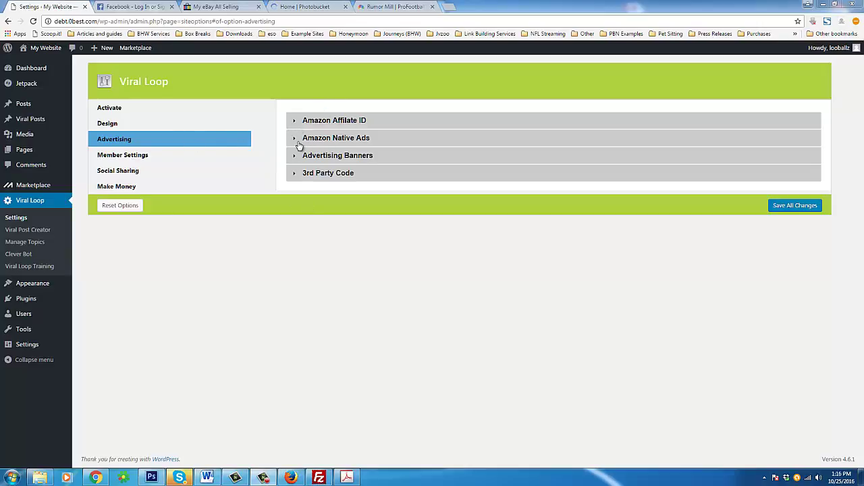
Step: Play the video tutorial for the Amazon Native Ads section briefly and close it
left_click(334, 140)
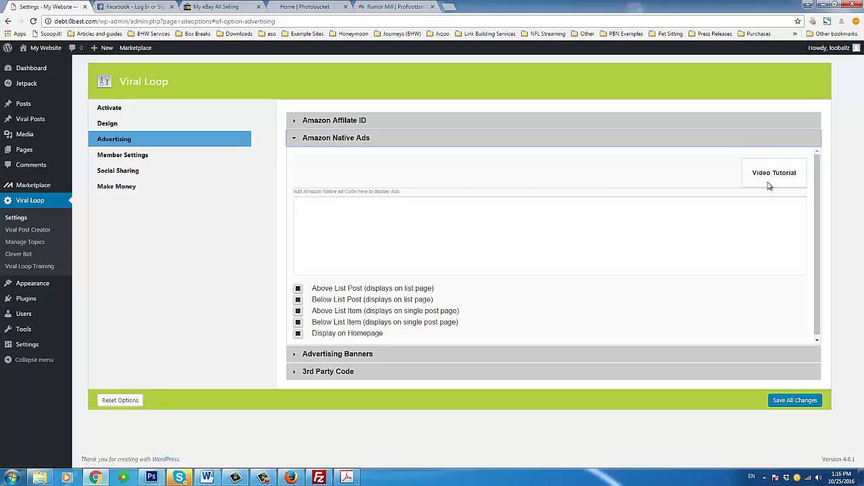
left_click(768, 184)
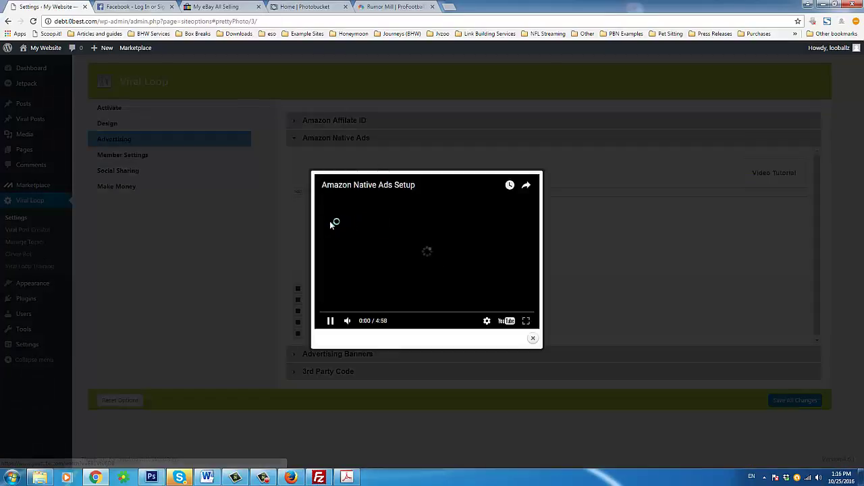
left_click(346, 324)
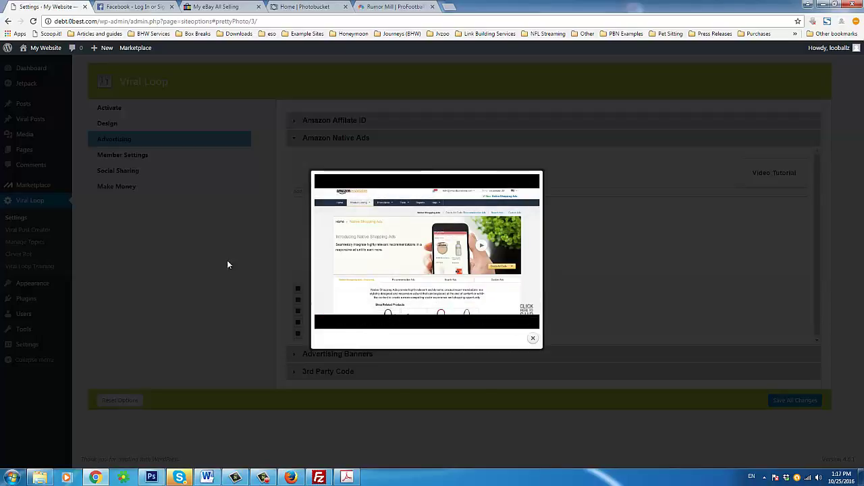
left_click(313, 138)
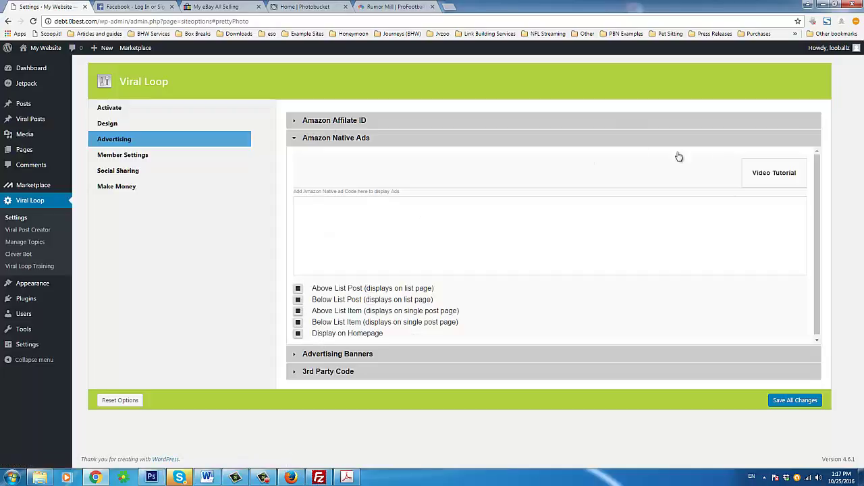
Step: View the Advertising Banners options and open the site's home page in a new browser tab, then return to the settings
left_click(330, 139)
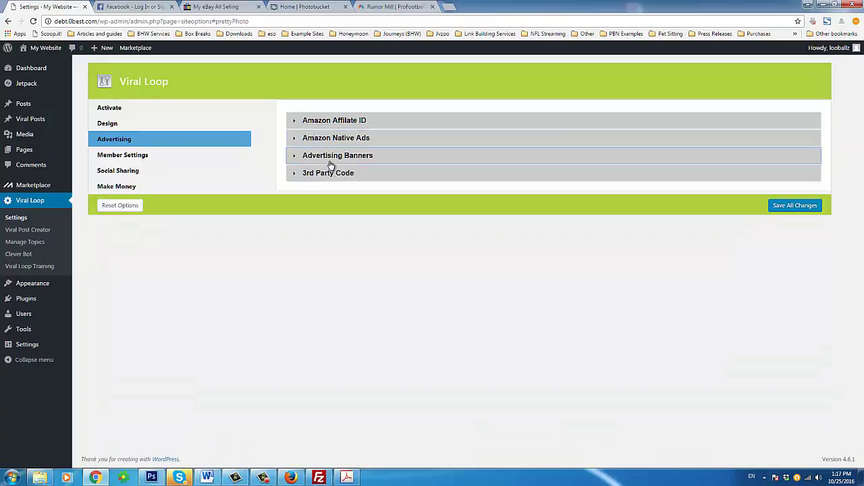
left_click(331, 162)
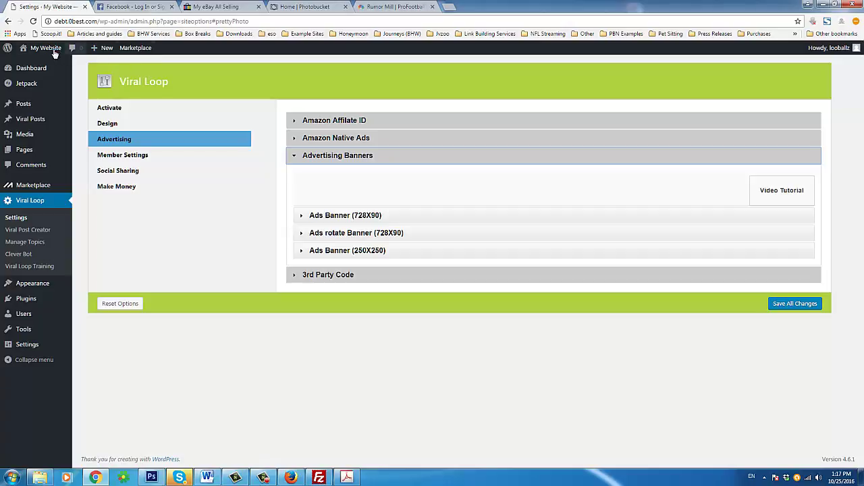
mouse_move(45, 48)
right_click(39, 69)
left_click(75, 73)
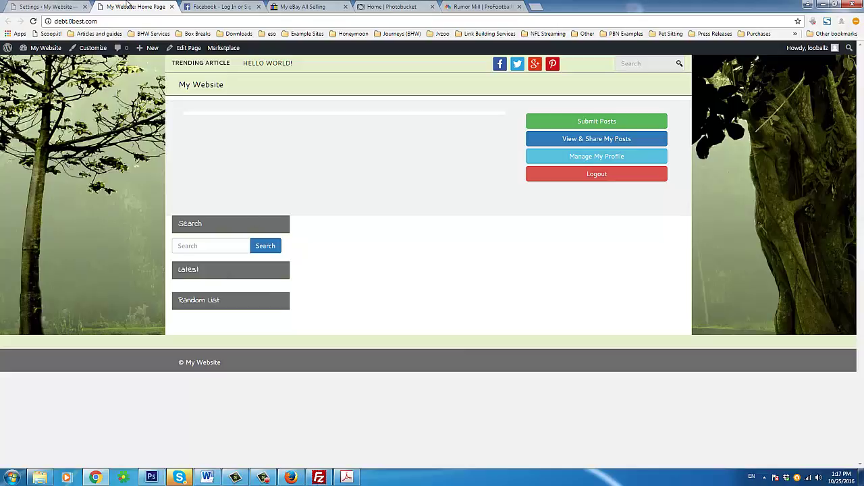
left_click(68, 4)
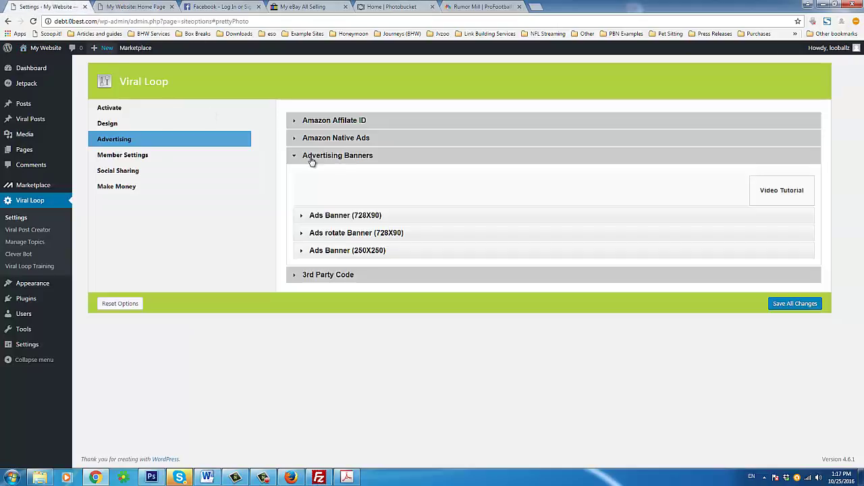
Step: Activate the prebuilt BLKGREY theme in the Viral Loop design settings, accepting that previous settings are overwritten
left_click(107, 126)
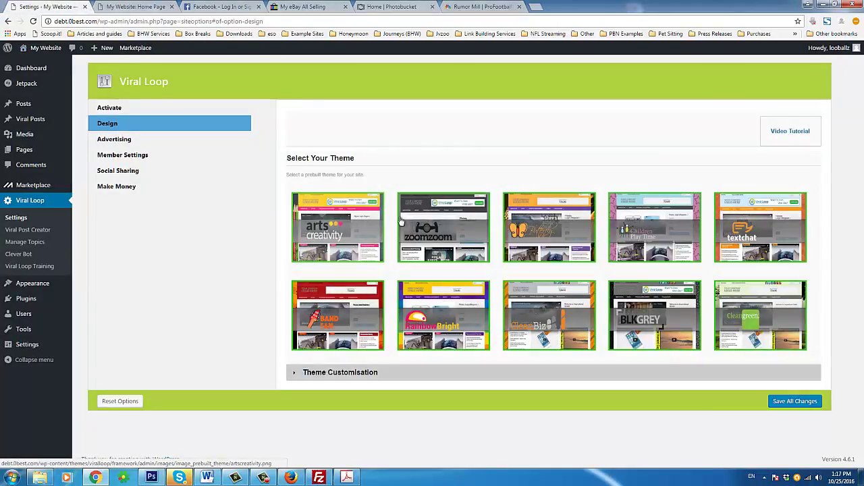
left_click(628, 347)
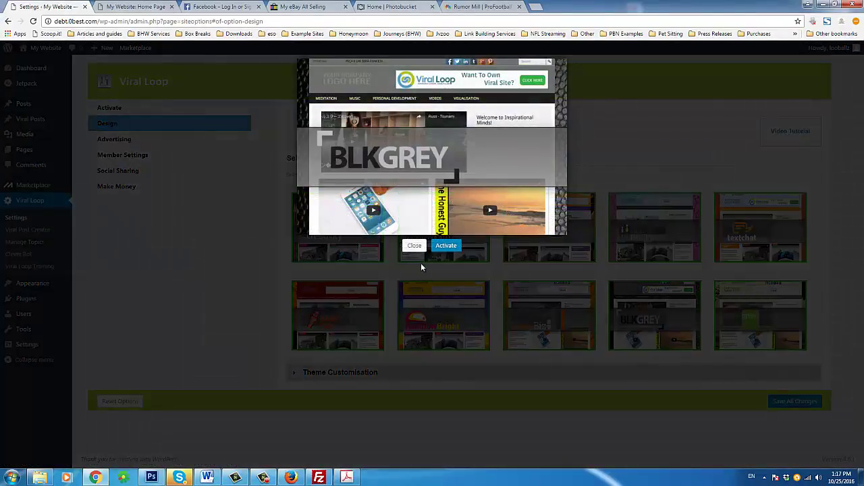
left_click(449, 248)
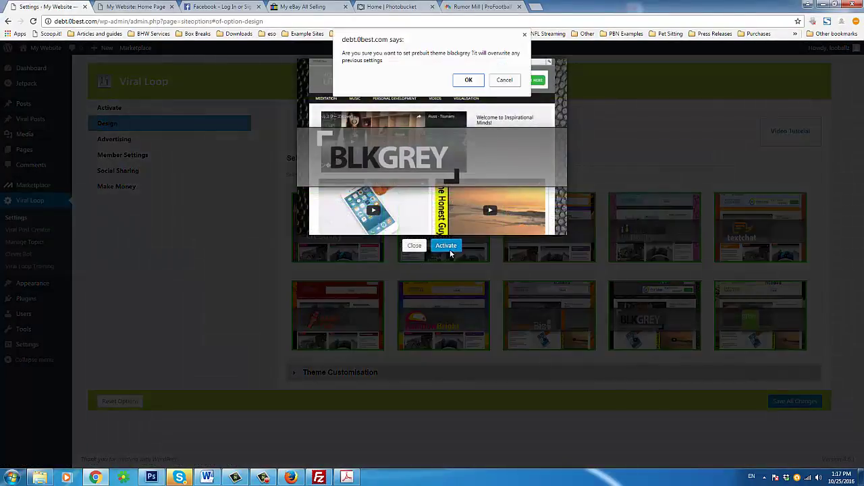
left_click(471, 81)
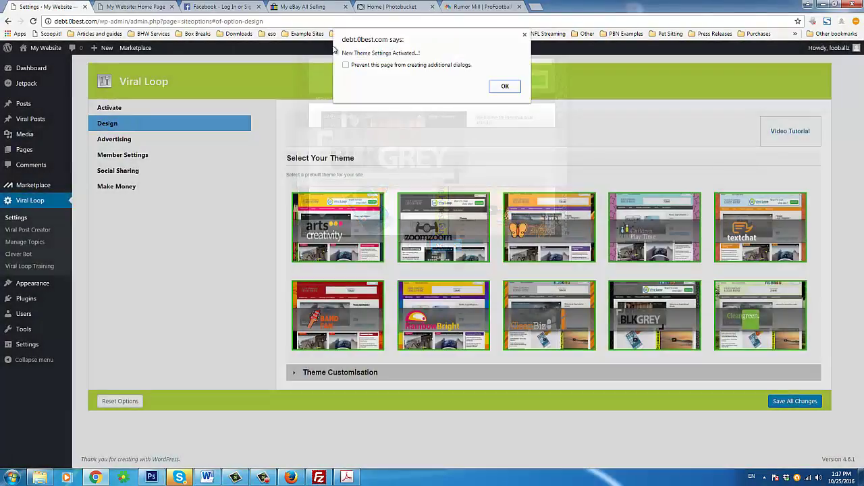
left_click(504, 87)
Step: Reload the site's home page to check how it looks with the BLKGREY theme
key("ctrl+Tab")
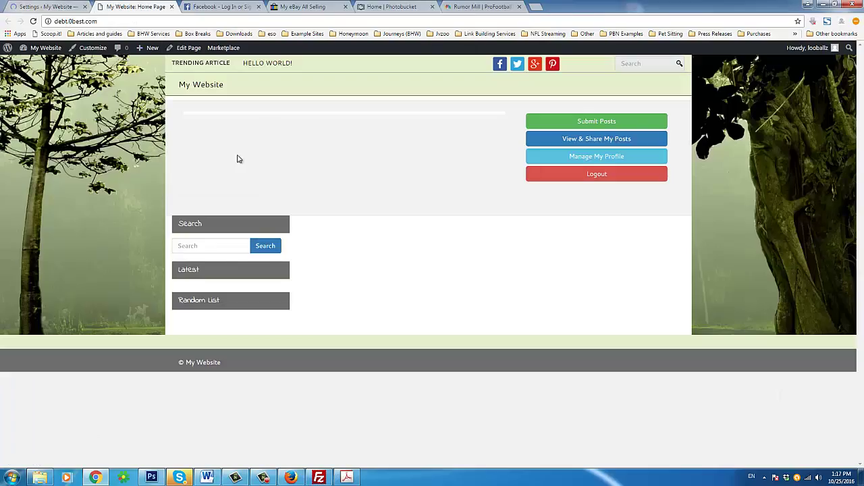
right_click(112, 144)
left_click(131, 171)
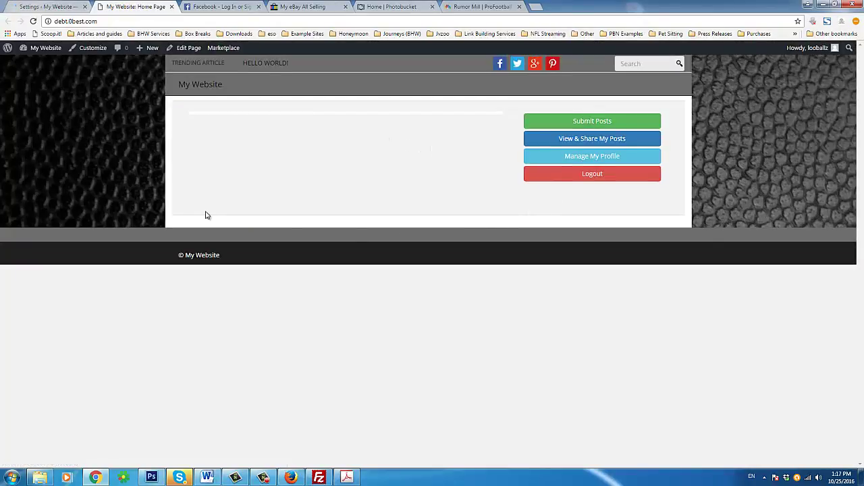
Step: Activate the prebuilt textchat theme in the design settings, accepting that previous settings are overwritten
left_click(53, 9)
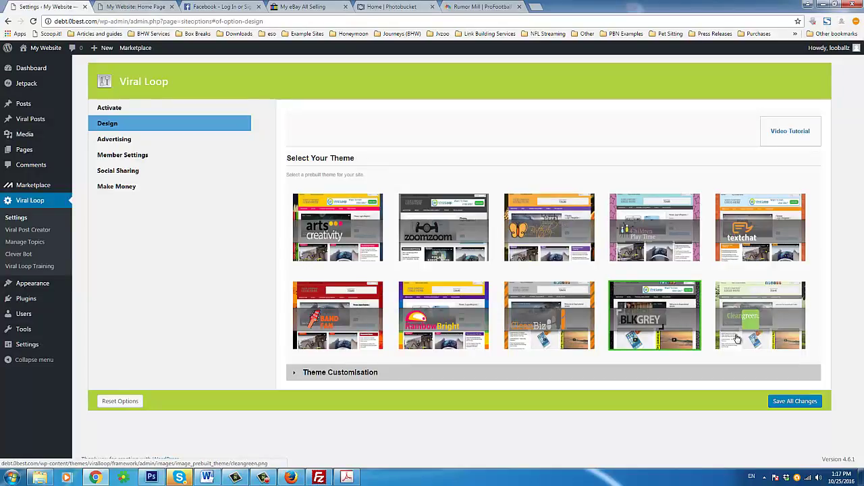
left_click(751, 253)
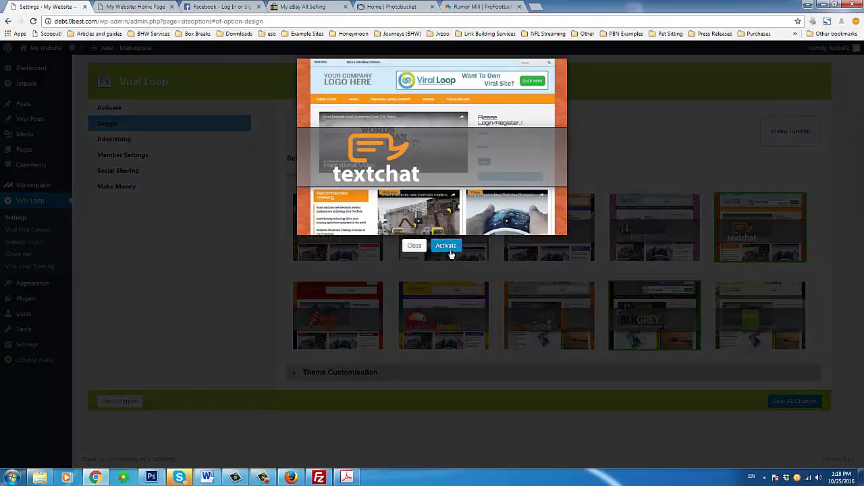
left_click(447, 247)
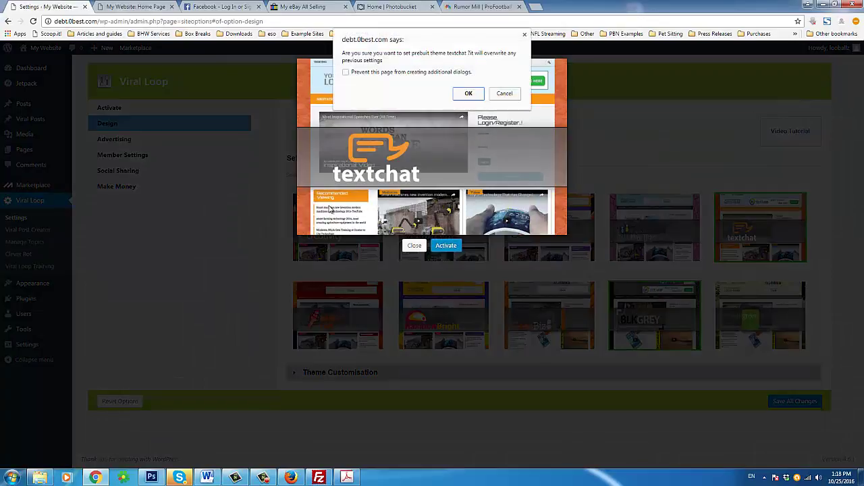
left_click(467, 95)
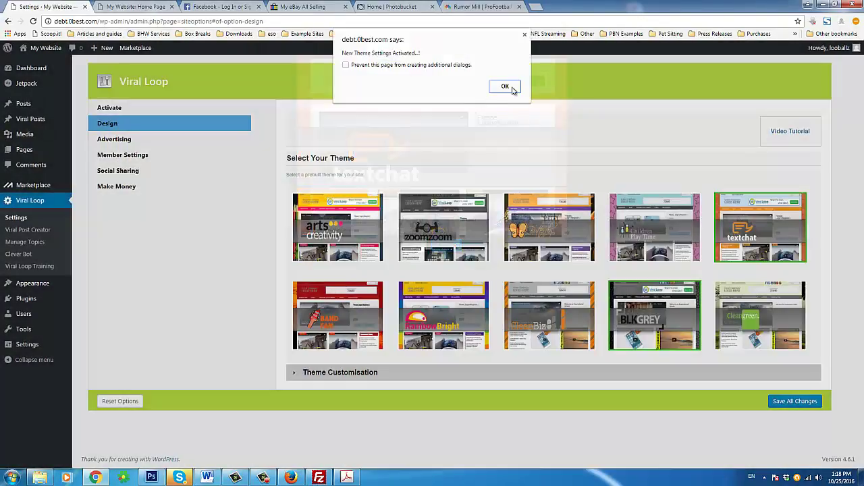
left_click(505, 86)
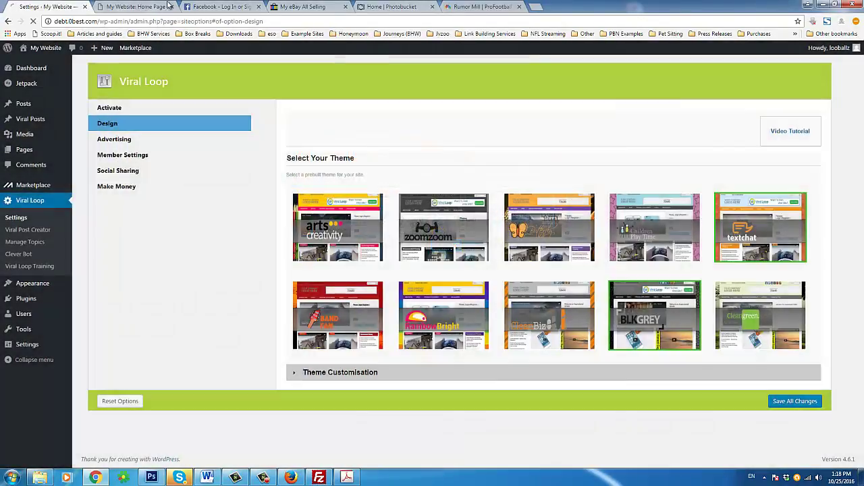
Step: Reload the site's home page to check how it looks with the textchat theme
left_click(135, 6)
right_click(117, 129)
left_click(138, 156)
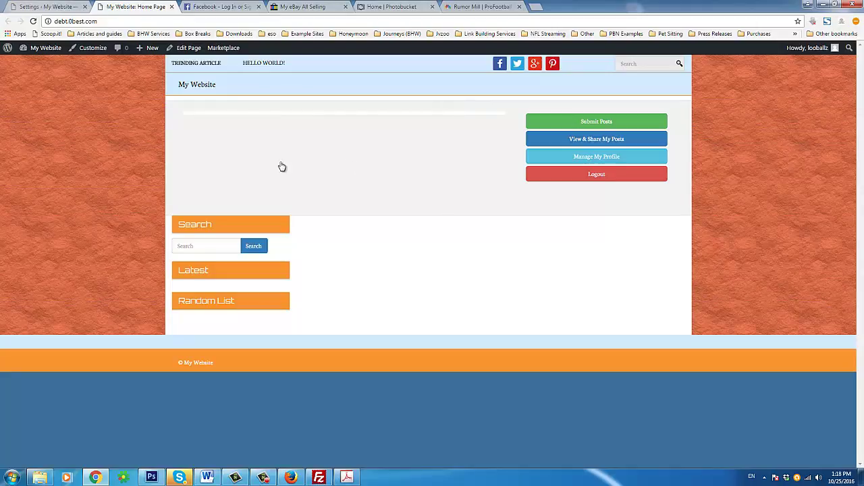
Step: Preview the arts creativity, zoomzoom and Butterfly prebuilt themes in the design settings without activating them
left_click(42, 7)
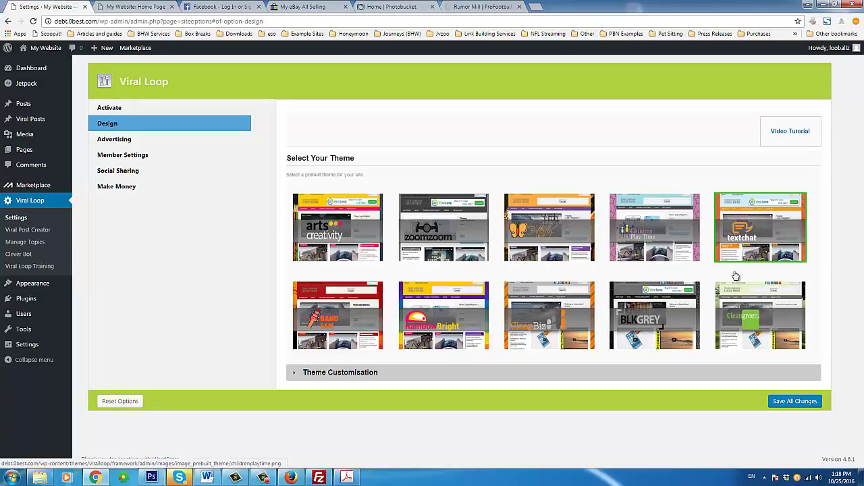
left_click(332, 242)
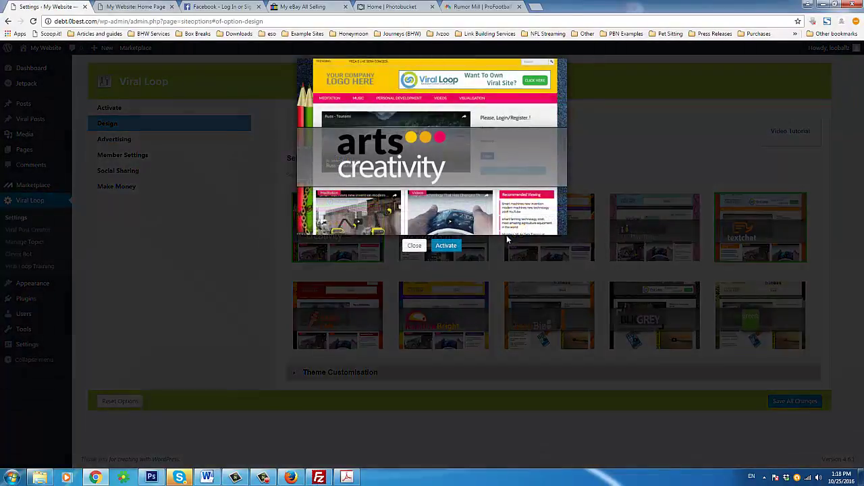
left_click(410, 247)
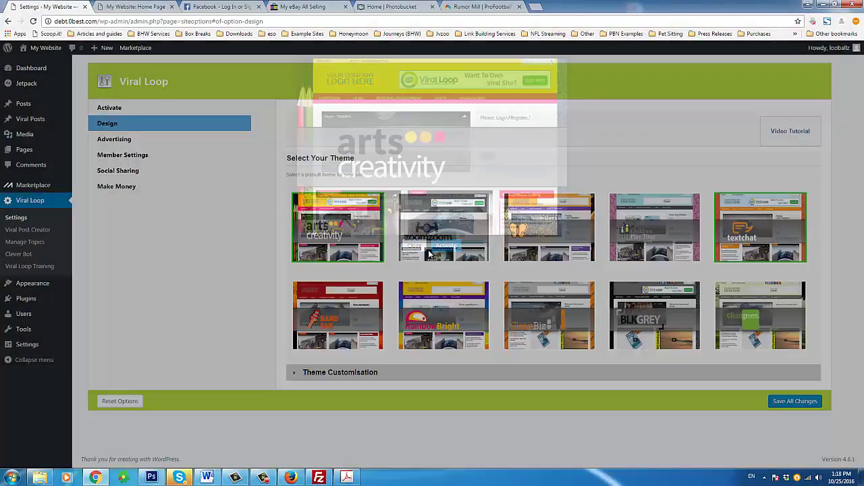
left_click(427, 252)
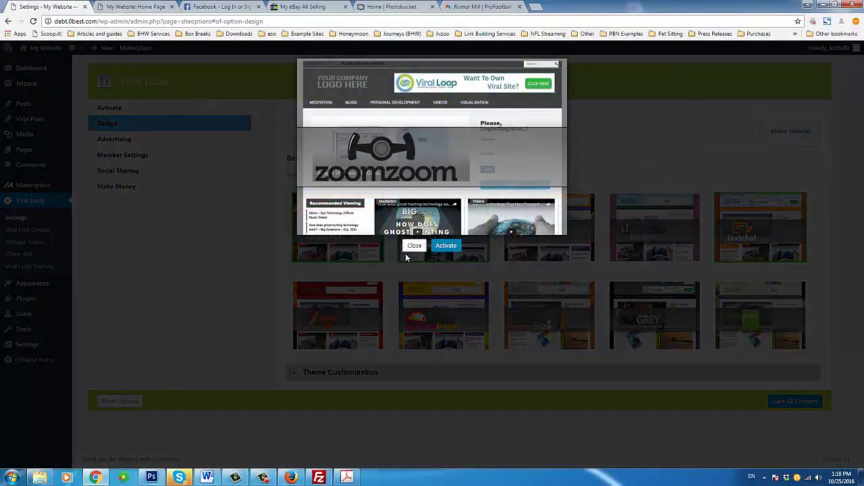
left_click(412, 247)
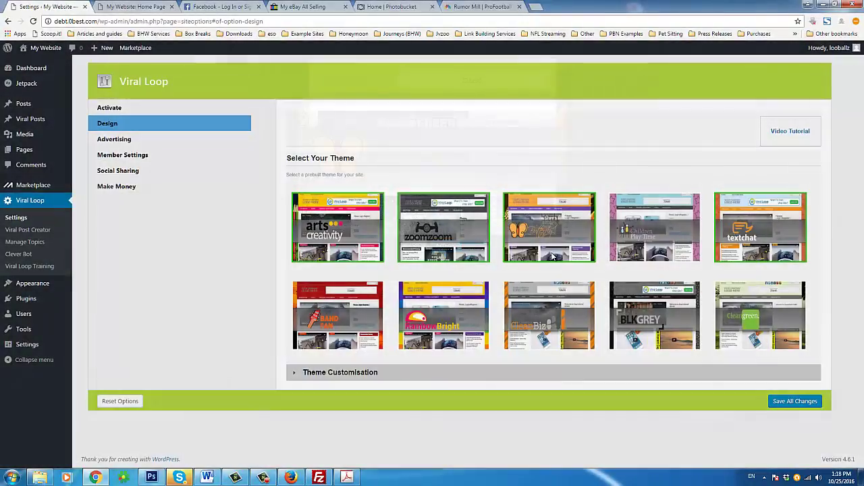
left_click(552, 256)
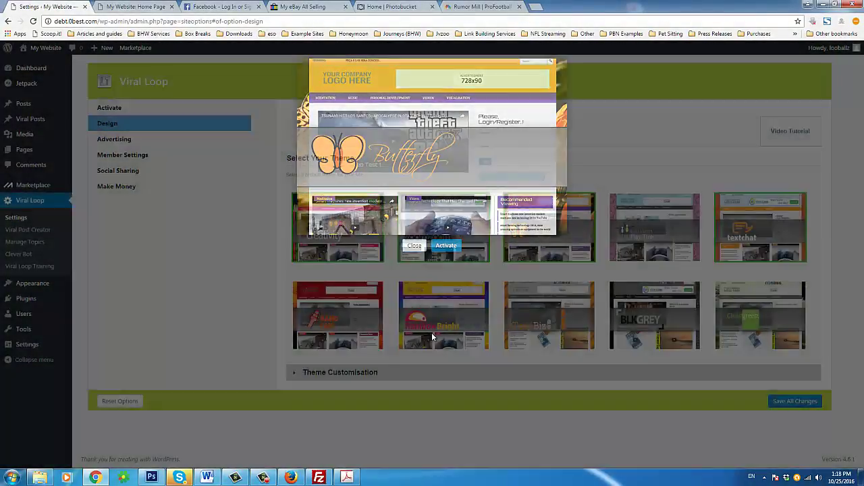
left_click(433, 337)
Step: Activate the prebuilt Cleangreen theme, accepting that previous settings are overwritten, and go back to the site's home page
left_click(742, 335)
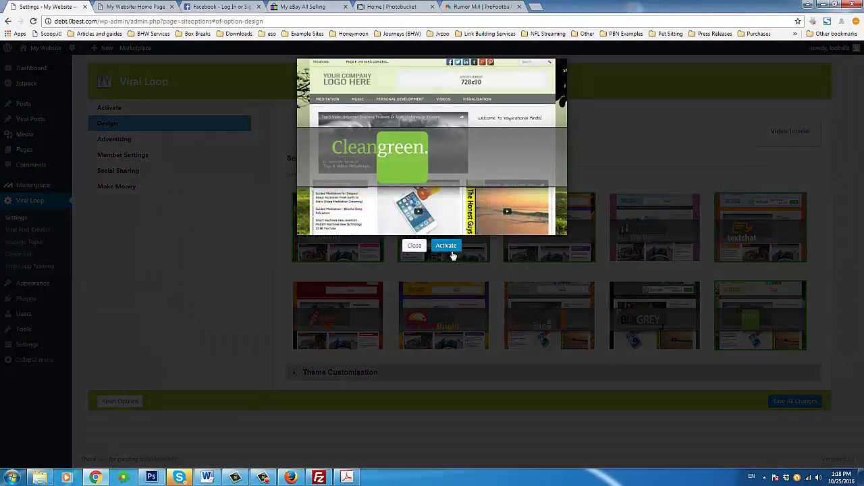
left_click(446, 246)
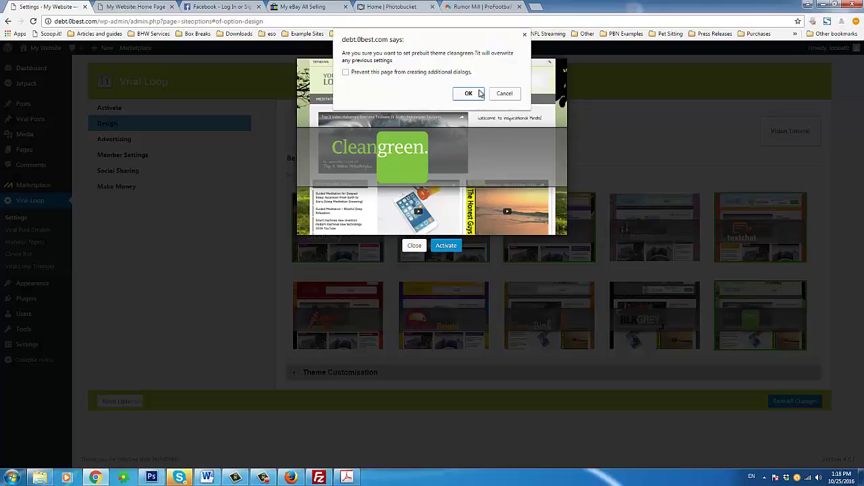
left_click(468, 94)
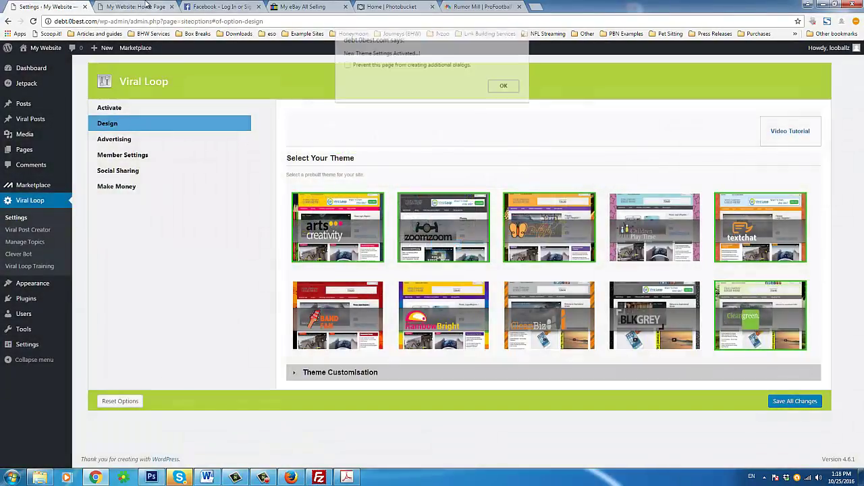
left_click(505, 85)
left_click(147, 7)
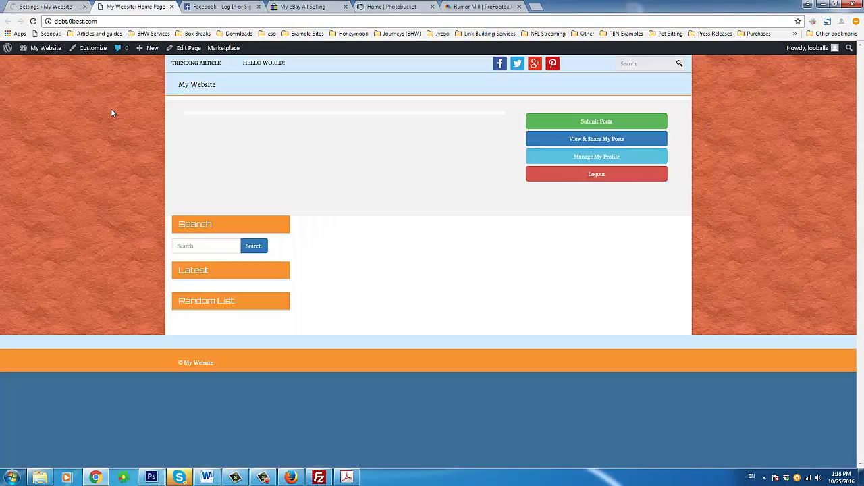
Step: Reload the site's home page to check how it looks with the Cleangreen theme, and return to the design settings
key("F5")
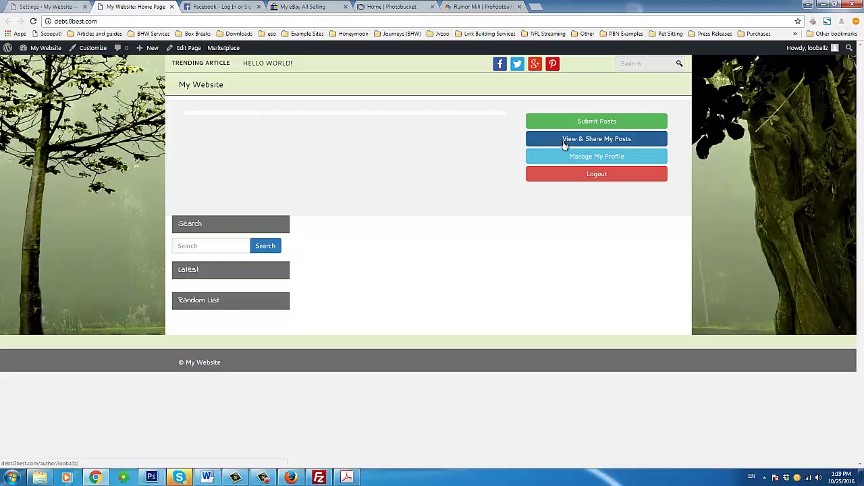
left_click(70, 8)
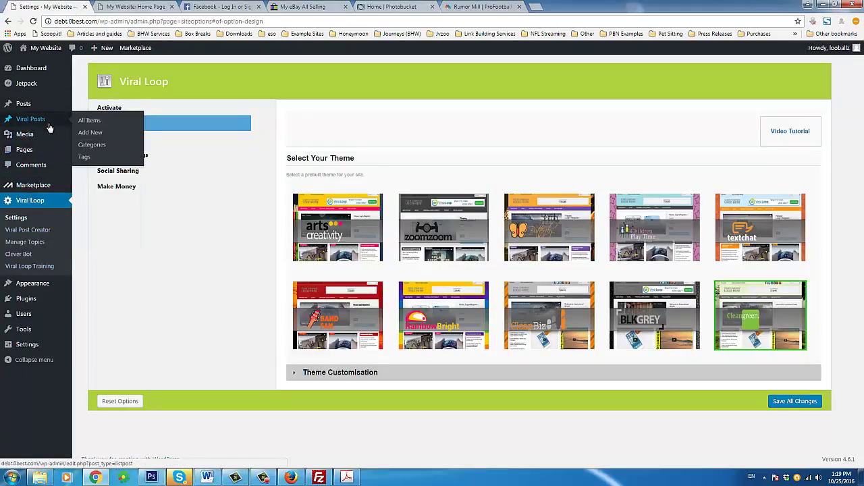
Step: Open the page for adding new plugins and check the quick-start guide for the slider plugin it recommends
mouse_move(34, 298)
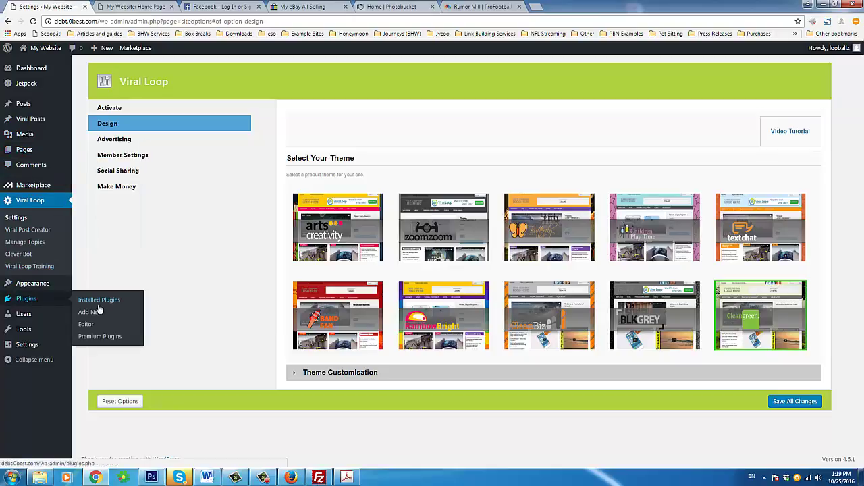
left_click(96, 314)
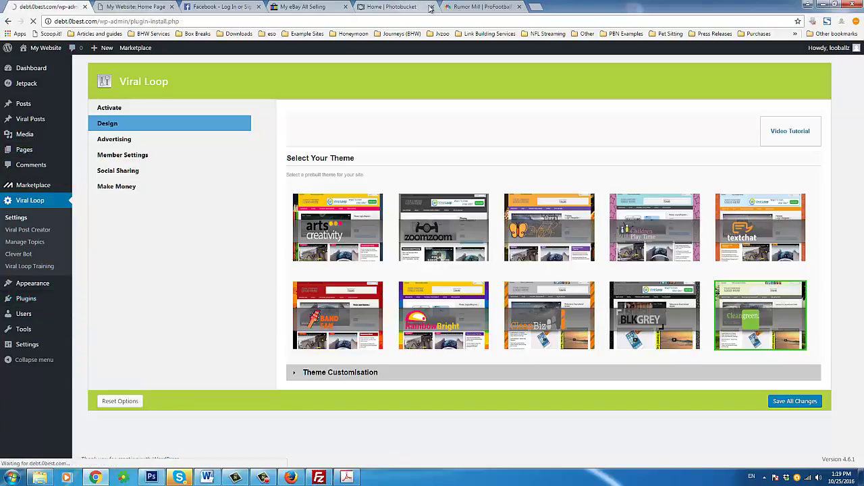
key("alt+Tab")
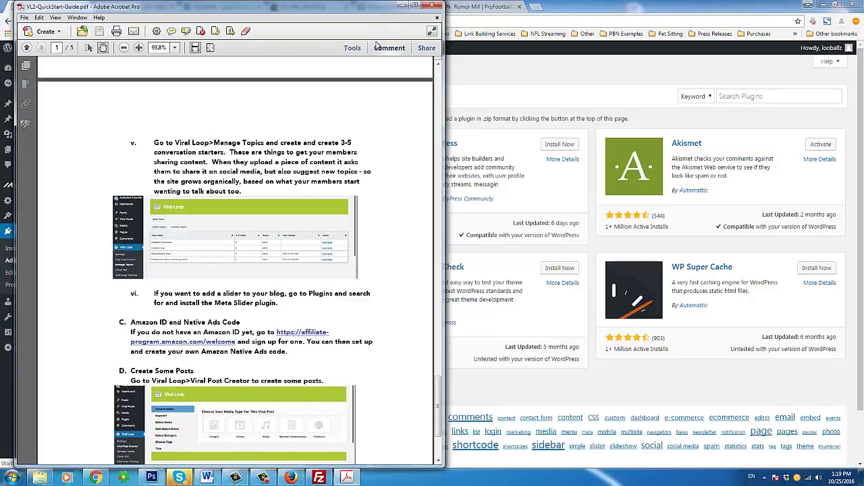
left_click(402, 5)
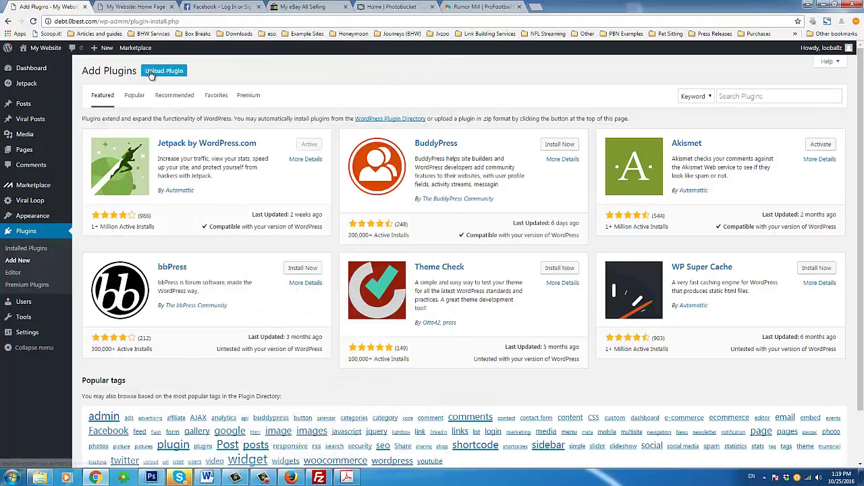
Step: Search the plugin directory for "meta plugin" and glance at the site's home page meanwhile
left_click(744, 96)
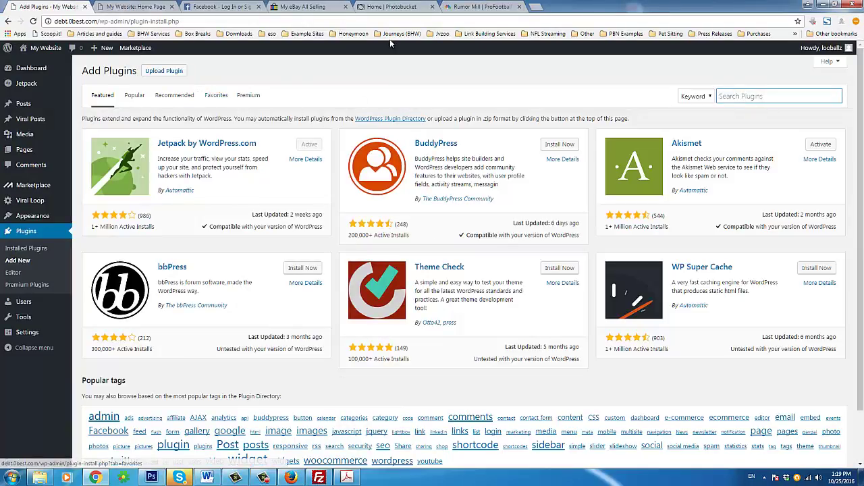
type("meta plugin")
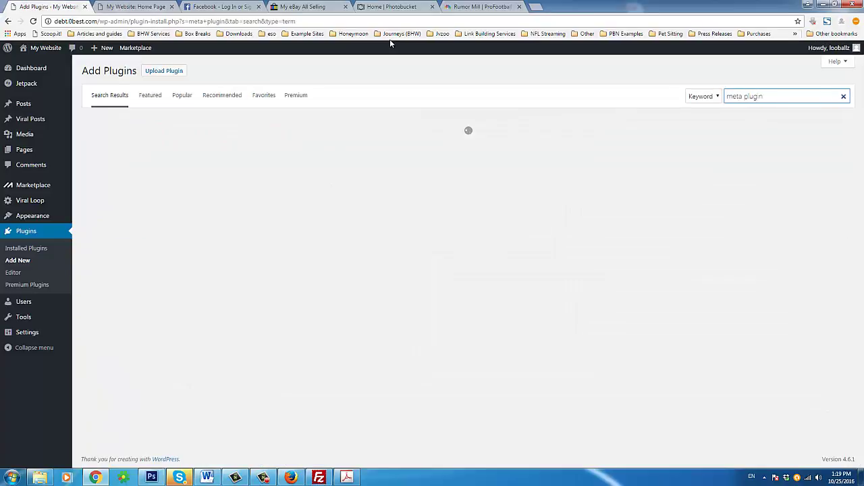
left_click(135, 6)
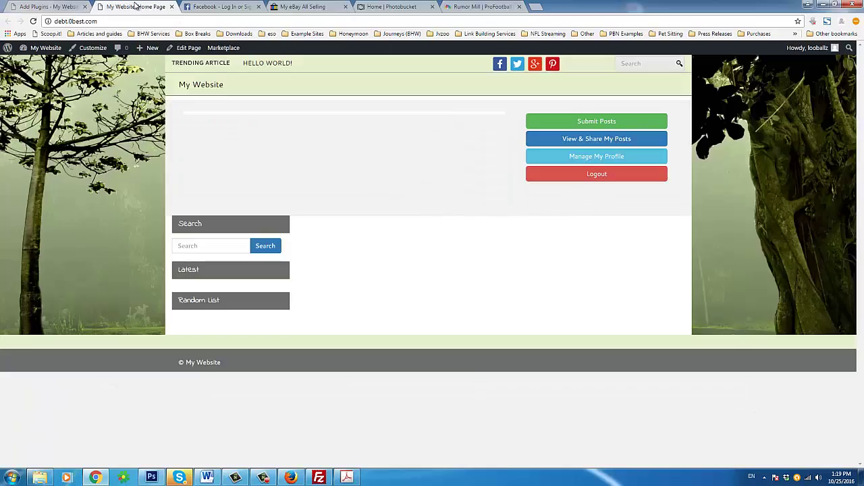
left_click(74, 6)
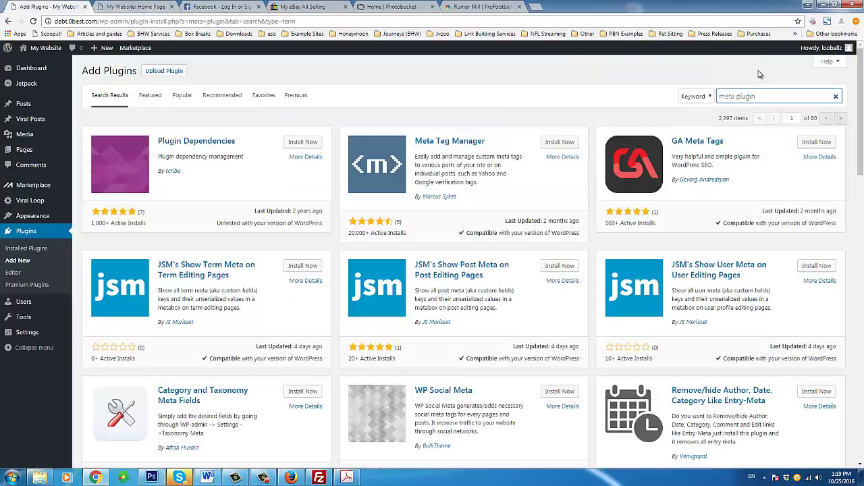
Step: Search the plugin directory for "meta slider" and install and activate the Meta Slider plugin
left_click(756, 98)
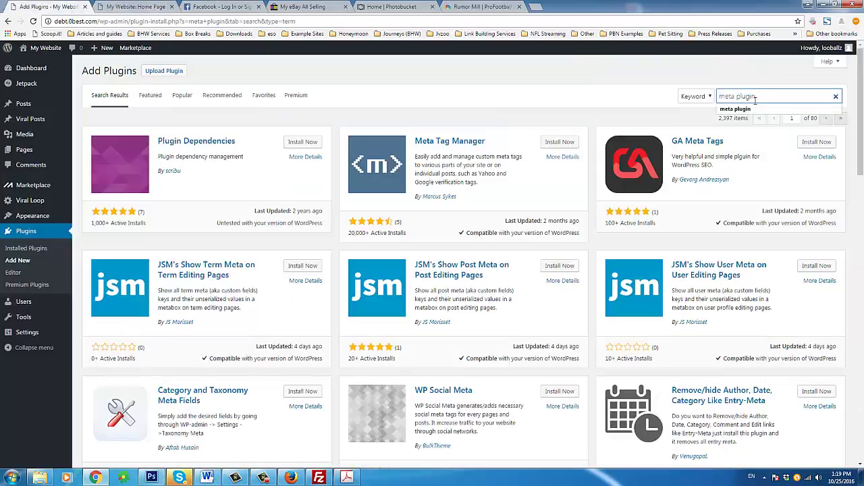
key("BackSpace")
key("BackSpace")
key("BackSpace")
type("slider")
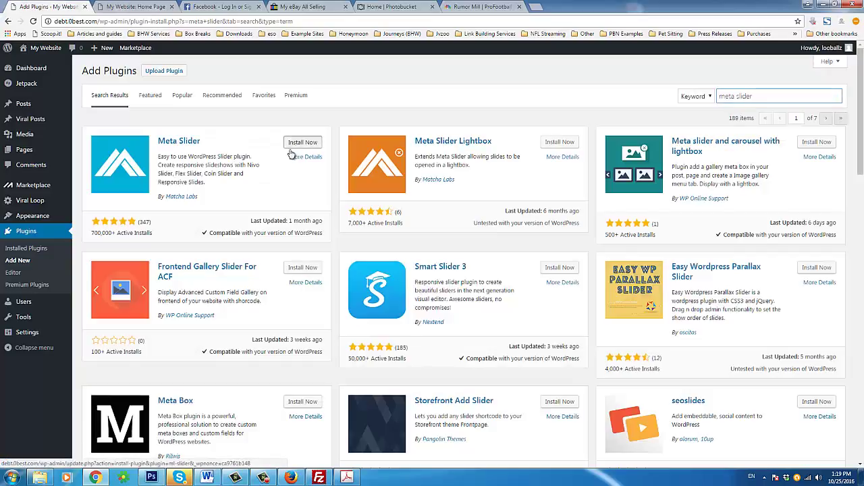
left_click(291, 146)
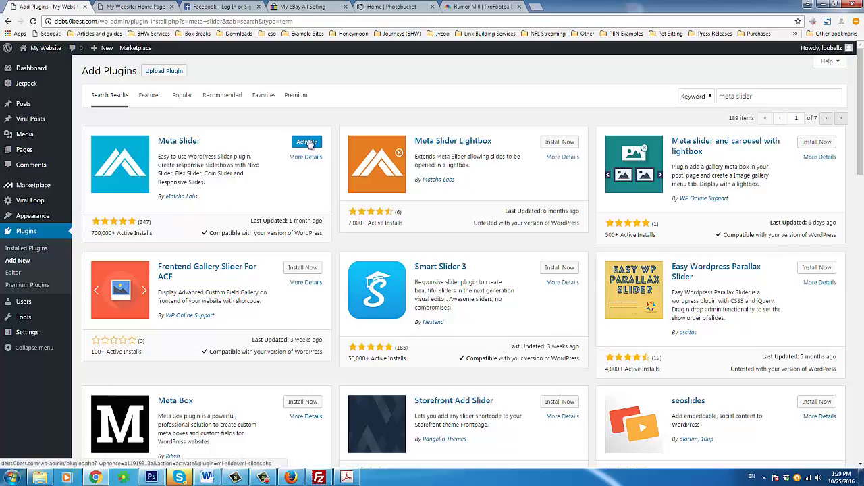
left_click(309, 142)
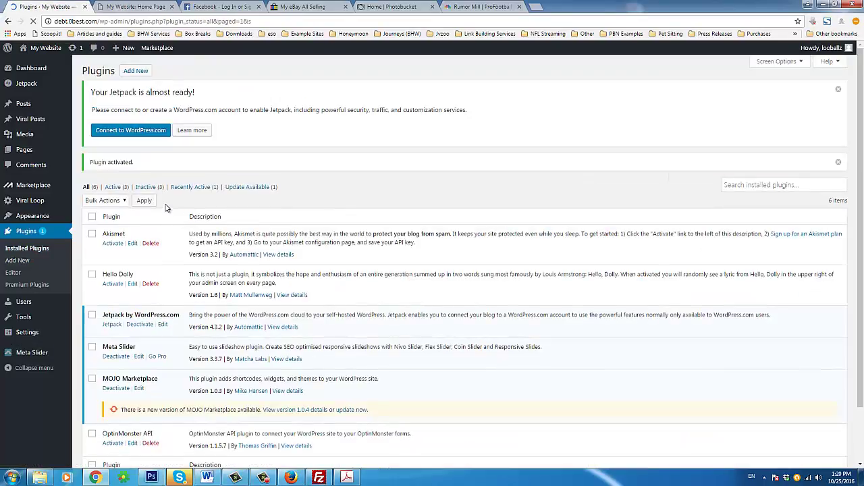
Step: Create a first slideshow in Meta Slider and name it Test #1
mouse_move(44, 221)
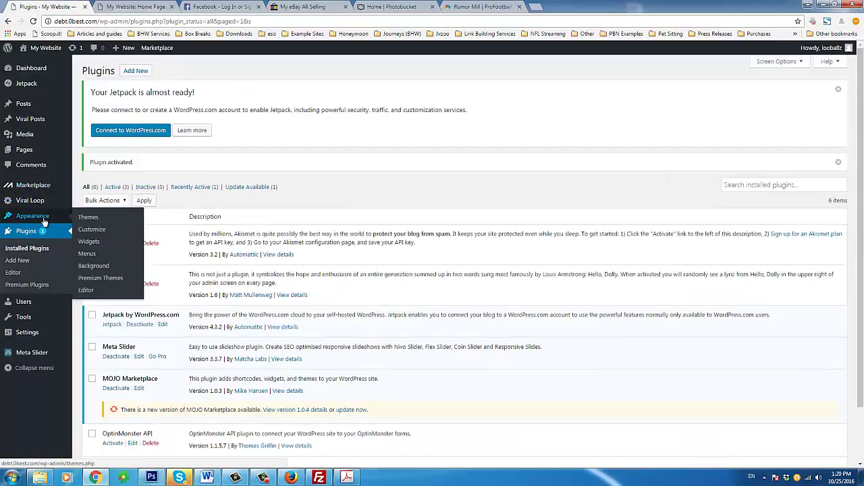
left_click(48, 357)
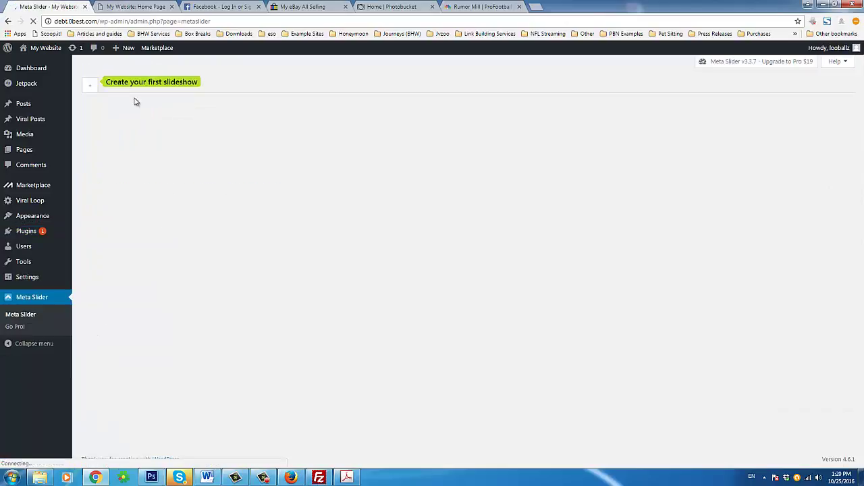
left_click(92, 87)
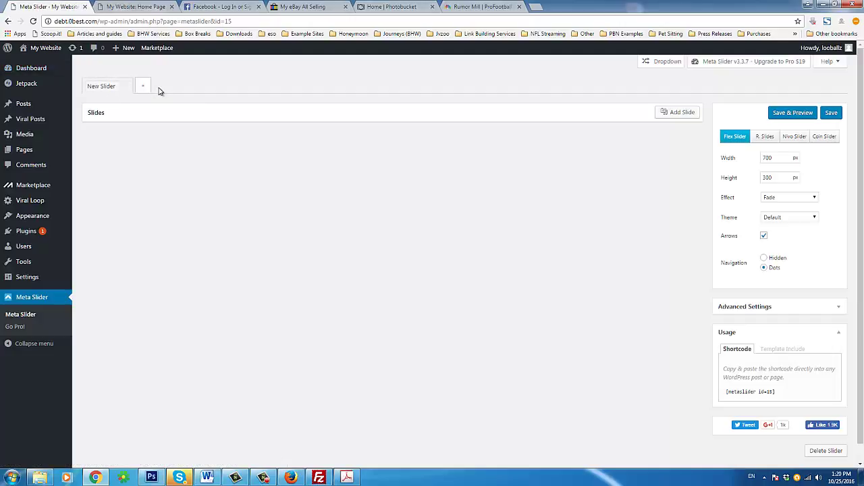
double_click(111, 86)
left_click(111, 88)
key("ctrl+a")
type("Tes")
key("Return")
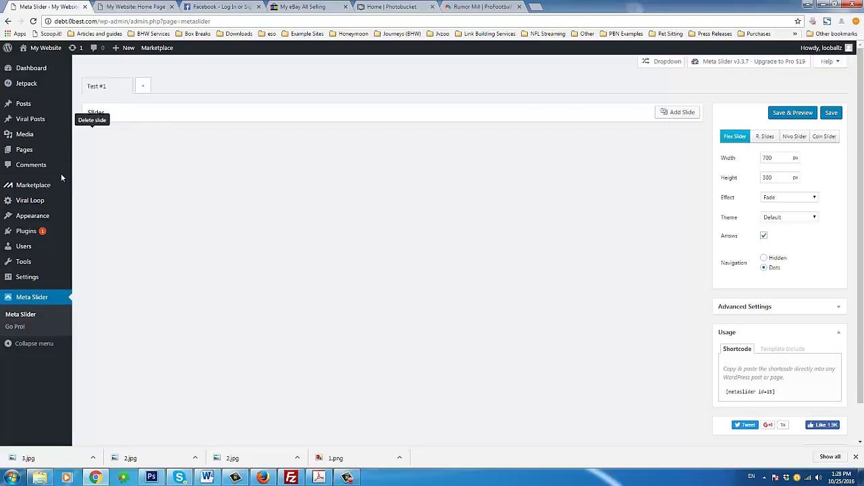
Step: Read the quick-start guide's last section on creating posts and open Viral Loop's Viral Post Creator
mouse_move(35, 126)
mouse_move(45, 223)
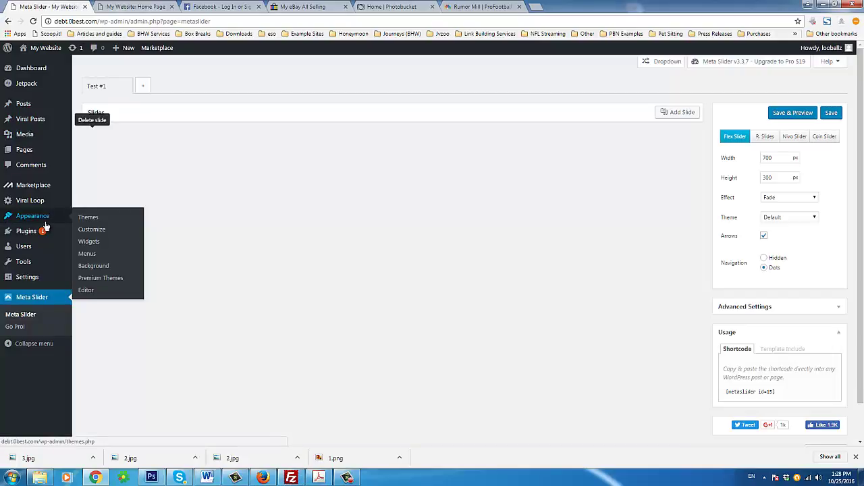
mouse_move(44, 206)
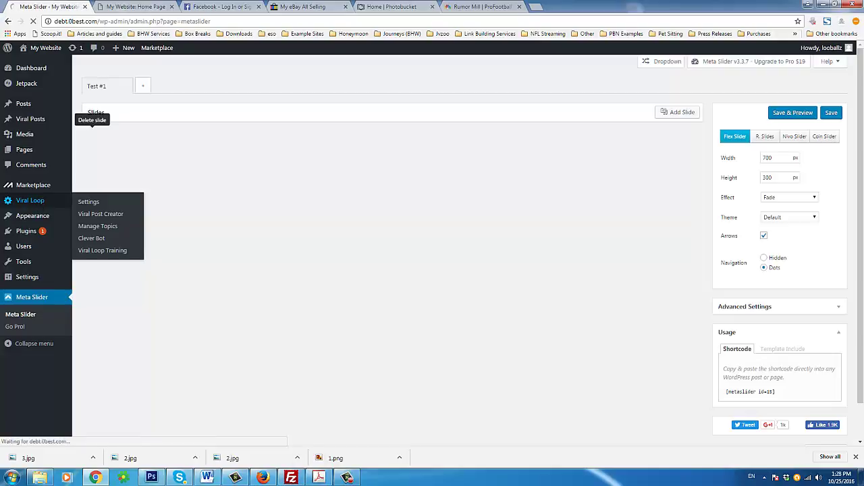
left_click(318, 478)
scroll(183, 315, "down", 4)
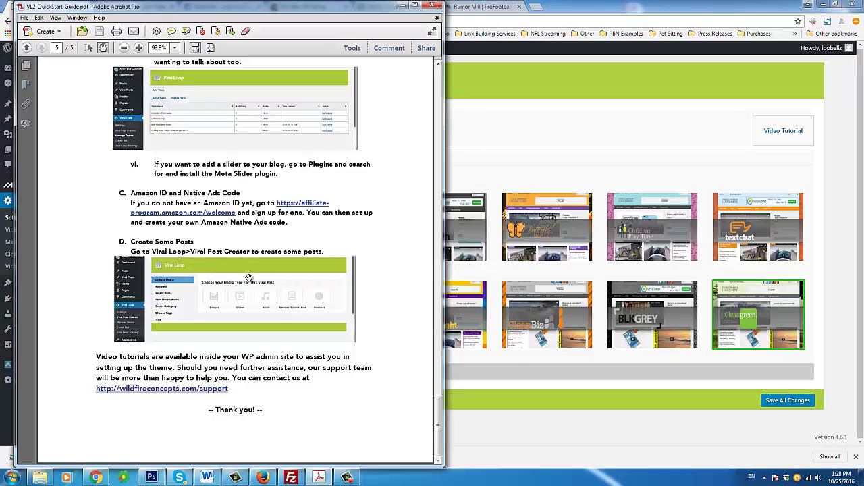
left_click(403, 6)
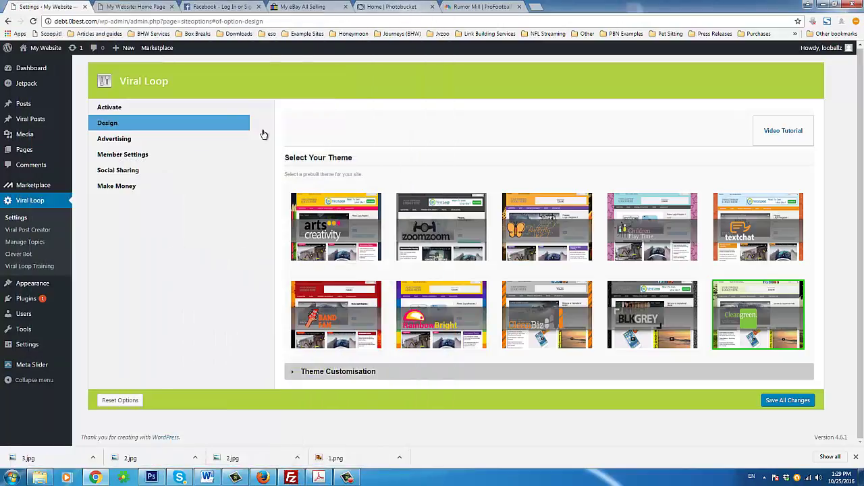
left_click(32, 231)
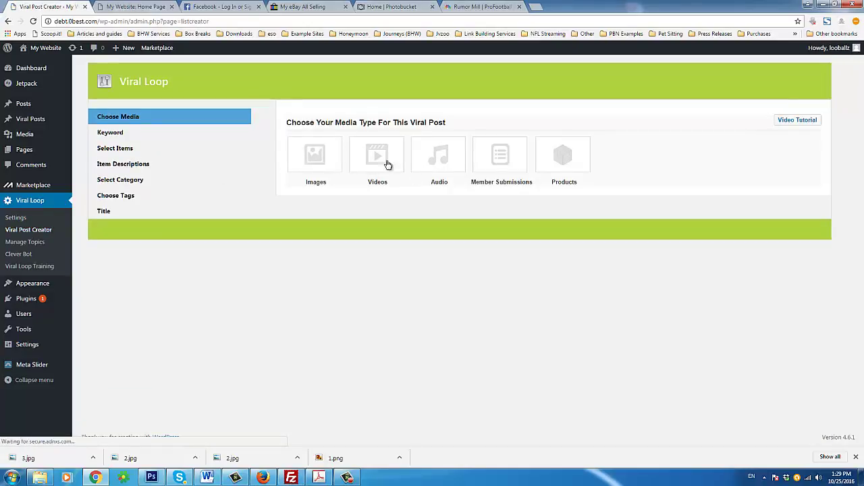
Step: Look over the form for creating a new Clever Bot and its video tutorial, without adding a bot
left_click(17, 255)
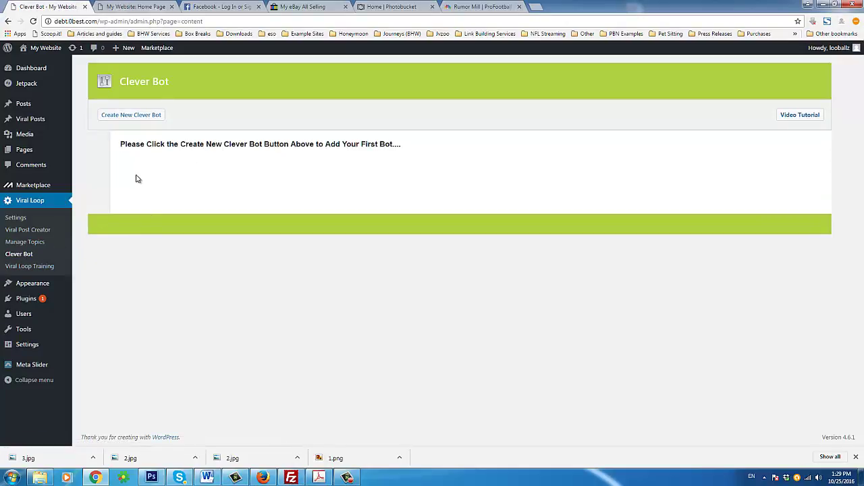
left_click(148, 122)
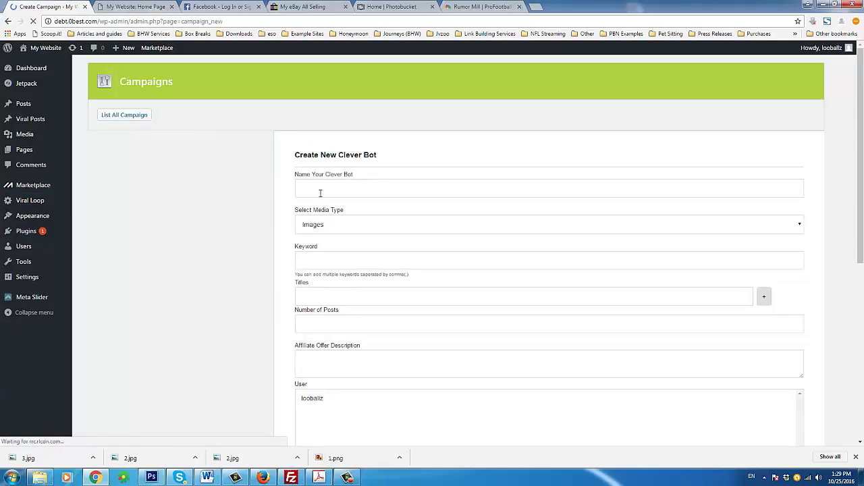
scroll(339, 285, "down", 2)
scroll(339, 285, "down", 5)
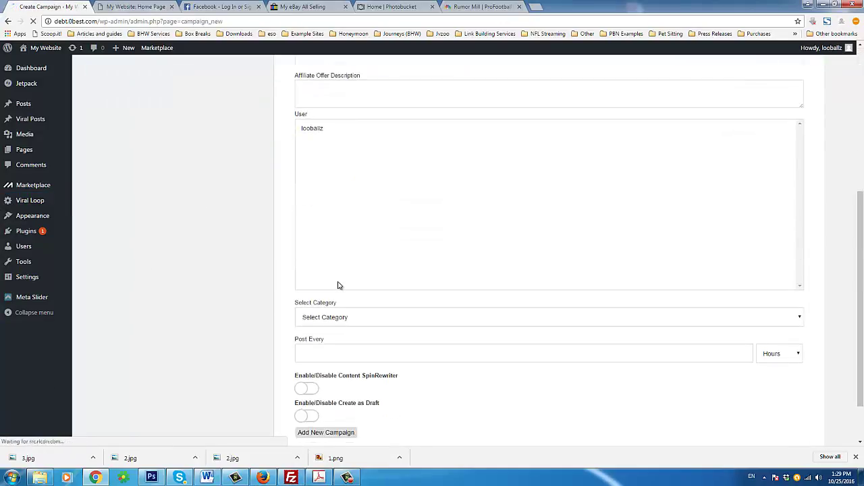
scroll(310, 284, "up", 8)
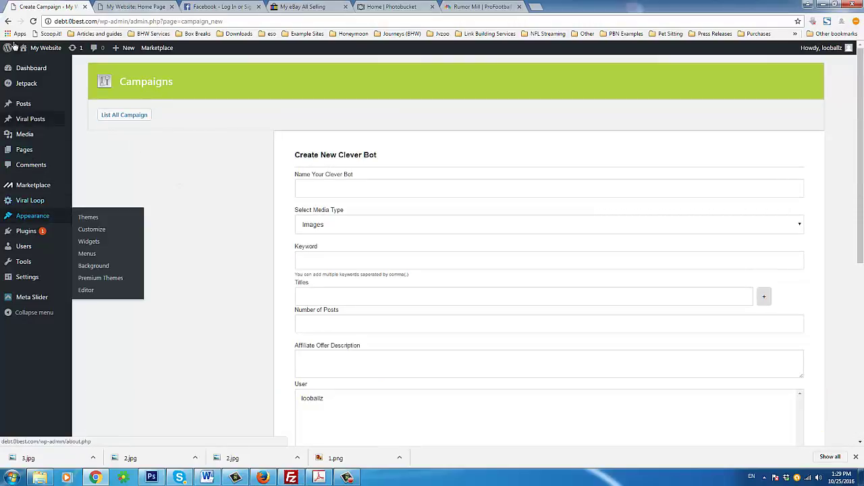
left_click(8, 21)
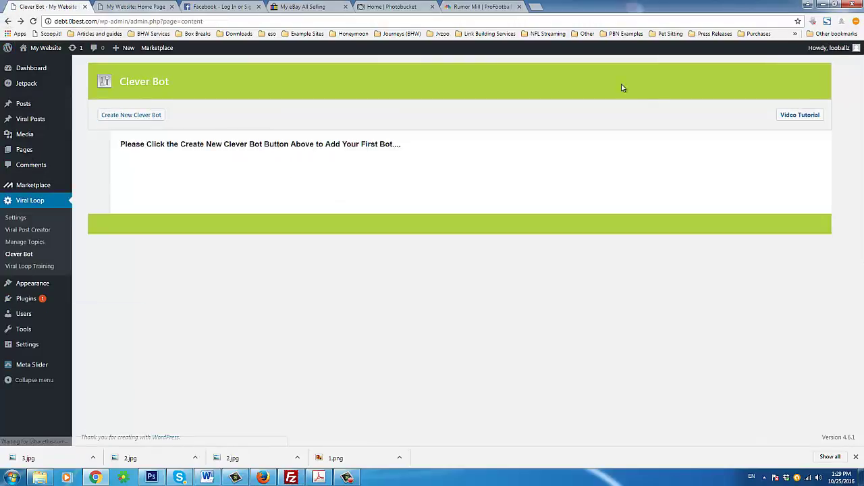
left_click(799, 117)
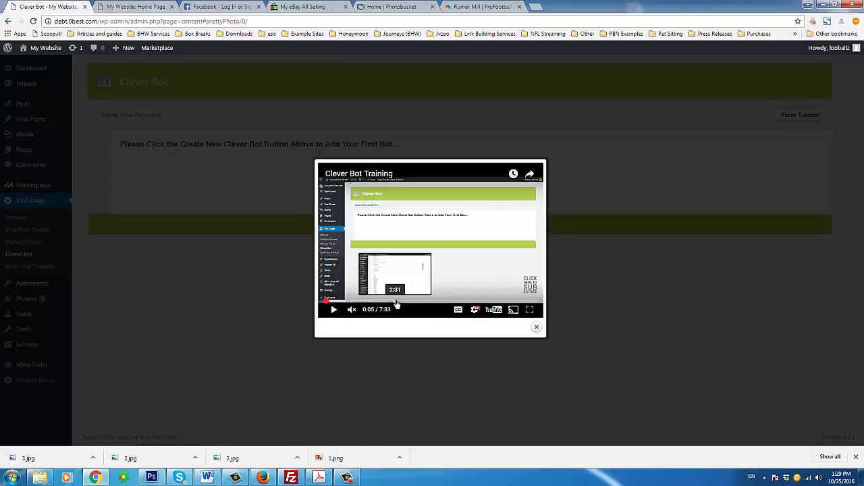
left_click(253, 290)
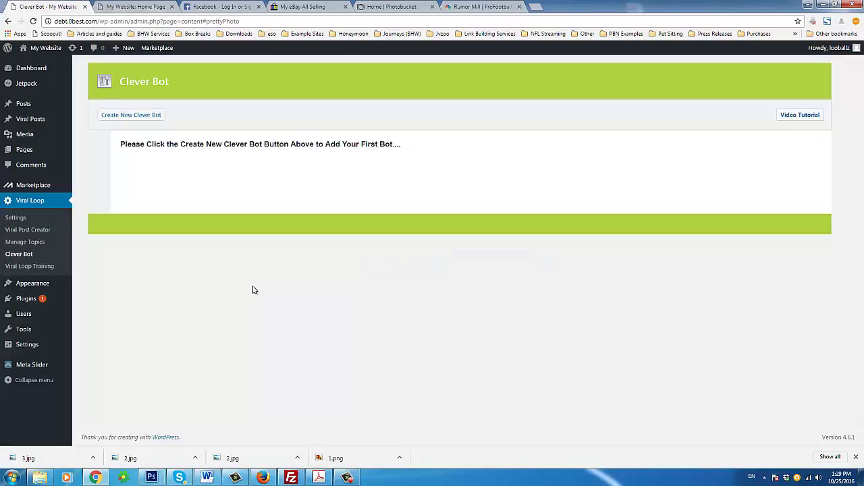
Step: Start a new viral post in the Viral Post Creator with Products as its media type
left_click(29, 230)
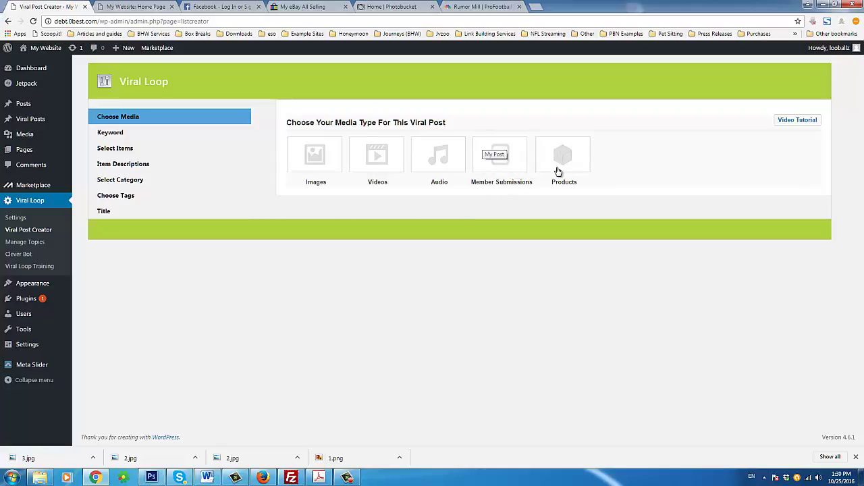
left_click_drag(473, 184, 516, 187)
double_click(481, 184)
left_click(480, 183)
left_click(564, 177)
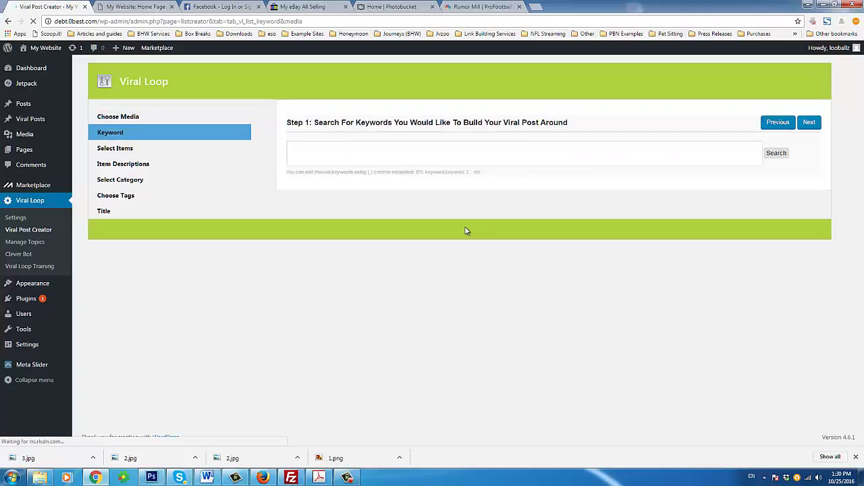
Step: Enter "playstation vr" as the keyword to build the viral post around, and dismiss the Windows color scheme prompt
left_click(466, 161)
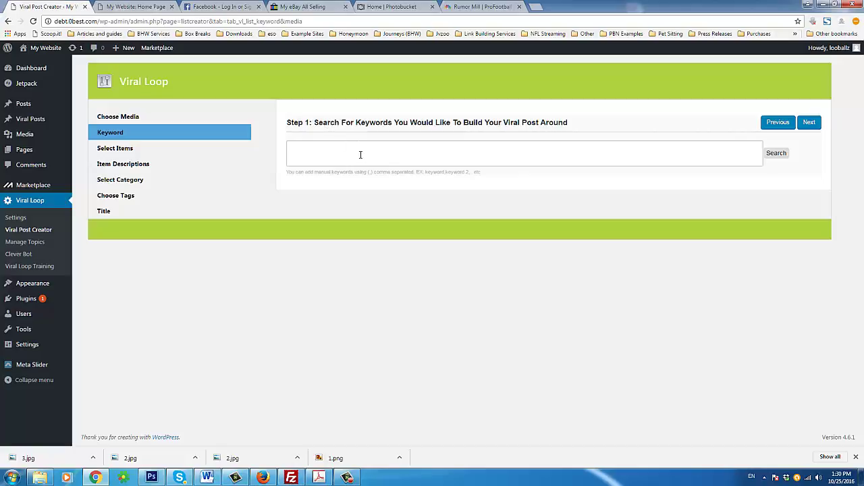
left_click_drag(315, 122, 465, 144)
left_click(439, 123)
left_click(441, 152)
double_click(309, 154)
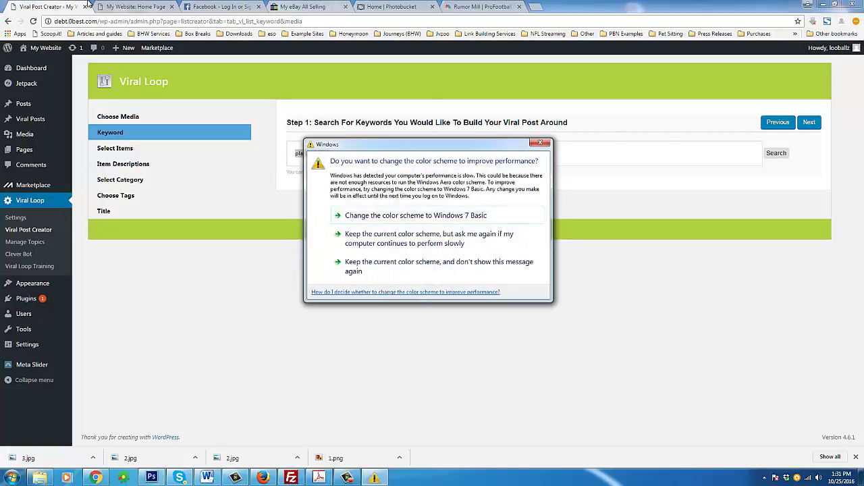
left_click(73, 7)
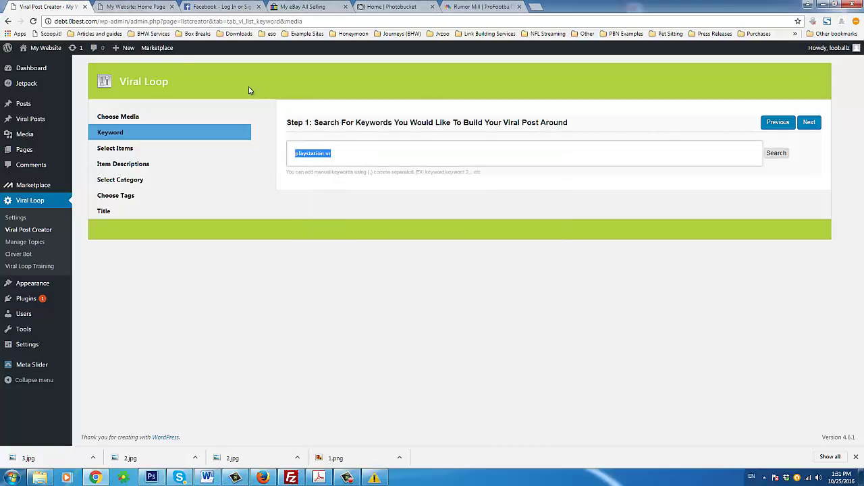
Step: Search for keyword suggestions based on "playstation vr" for the viral post
double_click(347, 158)
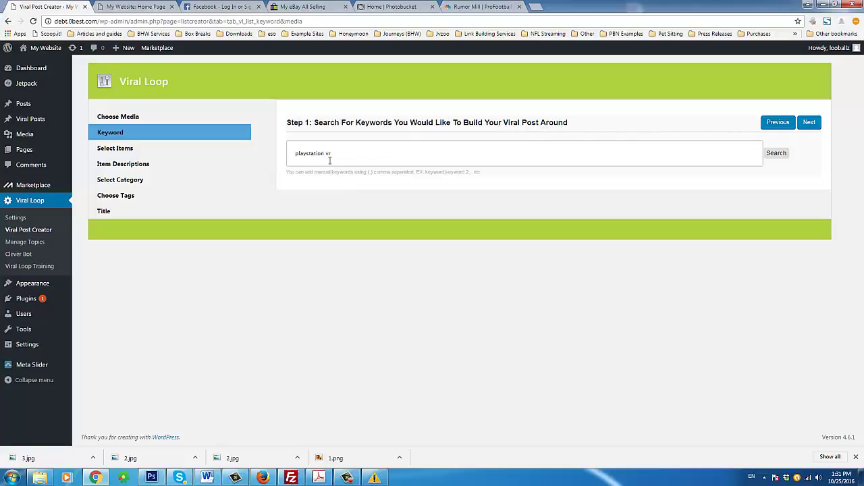
triple_click(330, 155)
left_click(316, 159)
left_click_drag(302, 157, 393, 162)
left_click(398, 160)
left_click(776, 155)
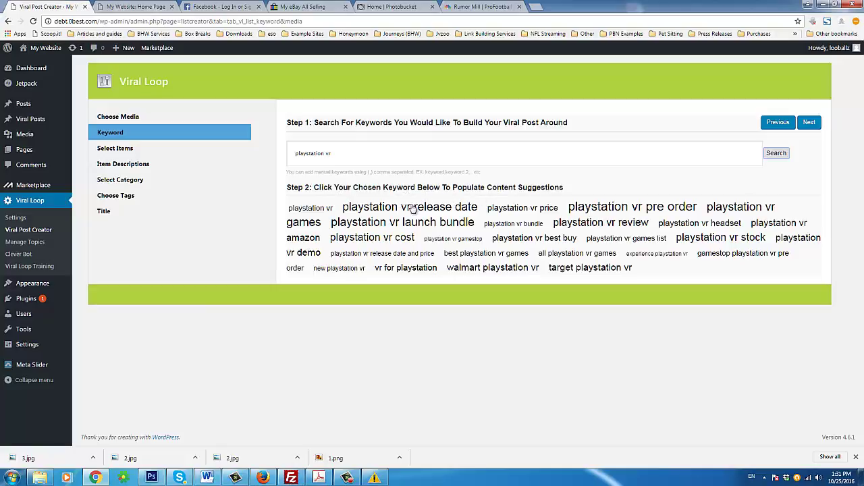
Step: Choose the suggestions playstation vr, its games, launch bundle, bundle, review and headset variants, plus best and all playstation vr games, and proceed to item selection
left_click(309, 210)
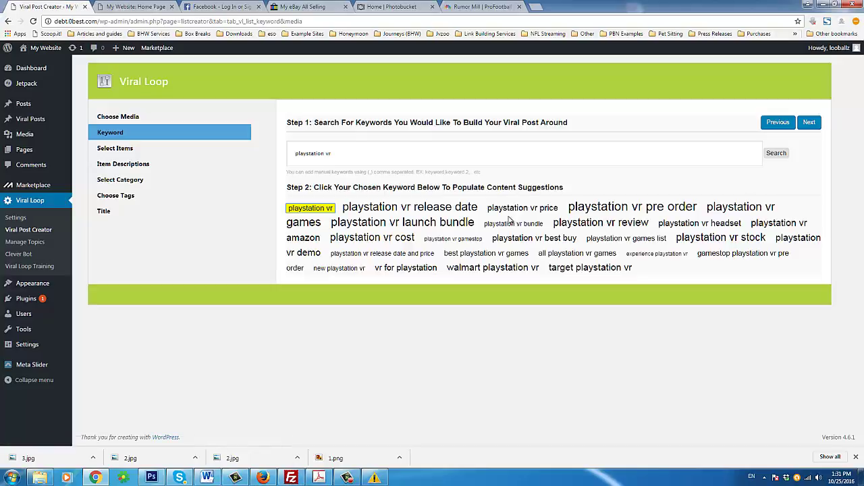
left_click(736, 206)
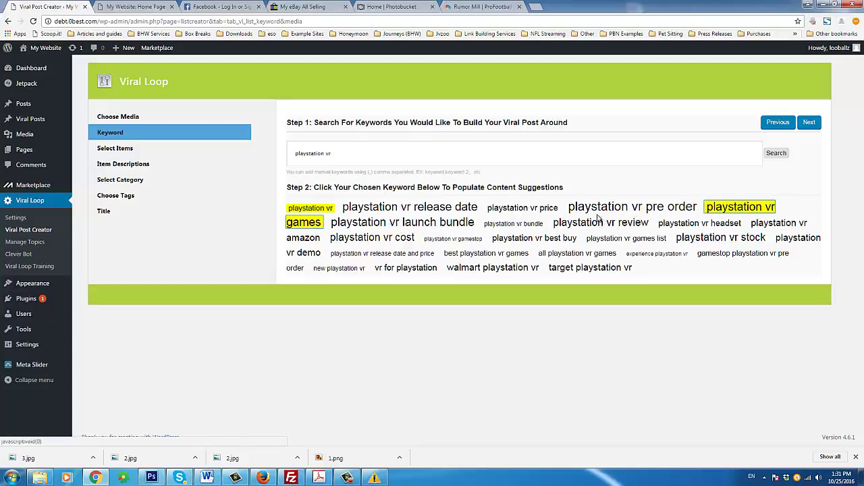
left_click(437, 227)
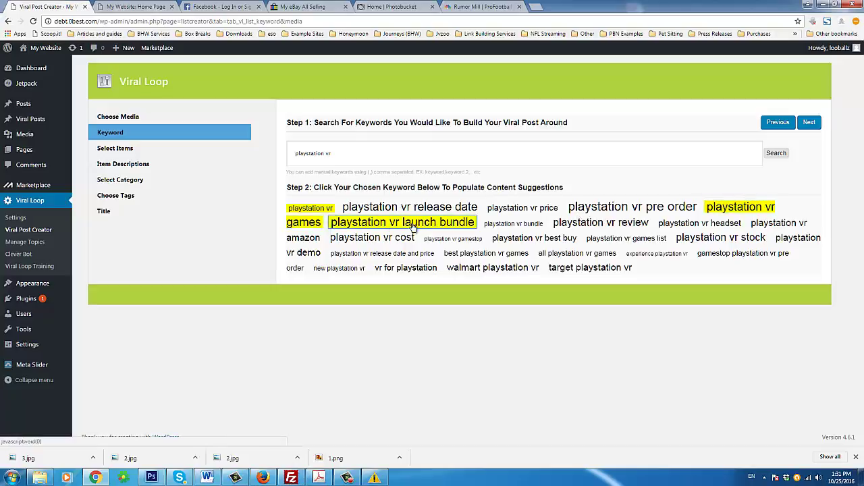
left_click(511, 227)
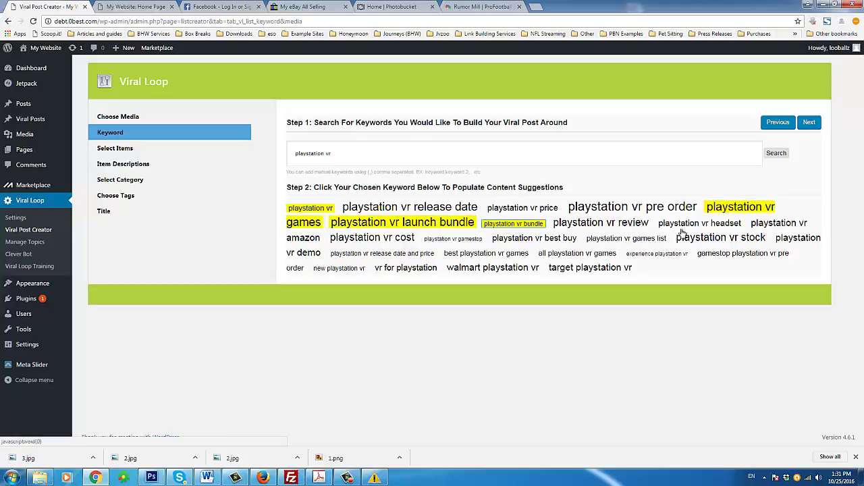
left_click(632, 228)
left_click(701, 227)
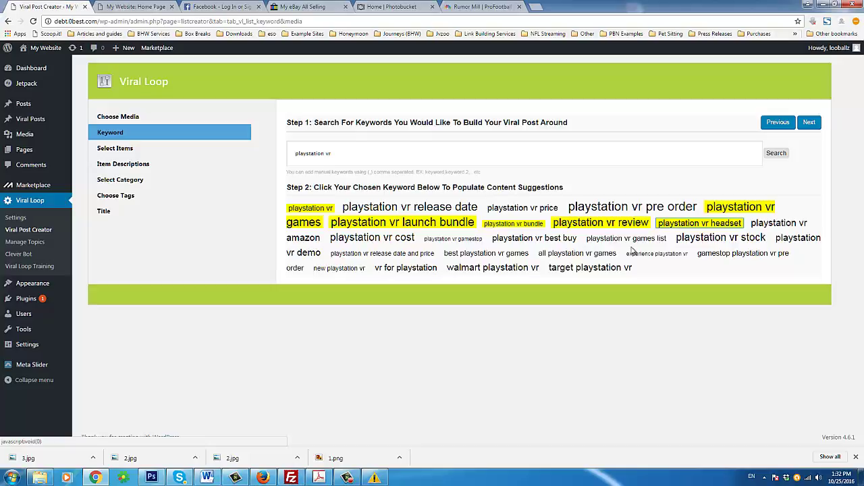
left_click(454, 258)
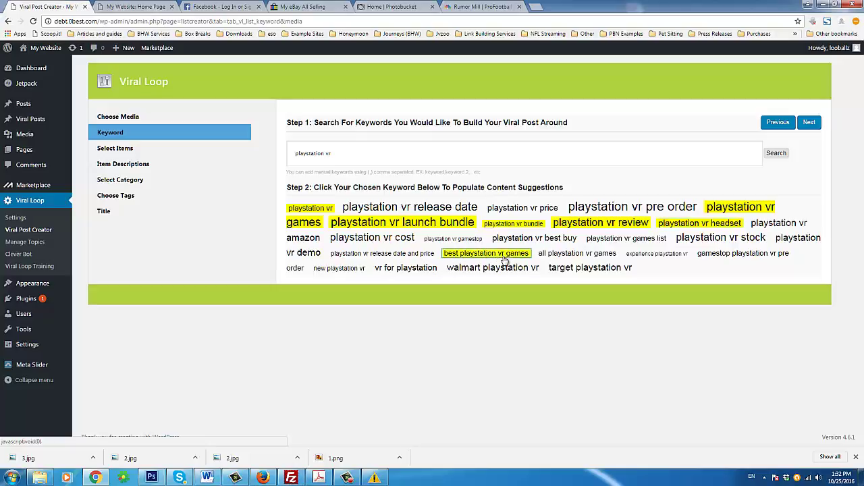
left_click(564, 258)
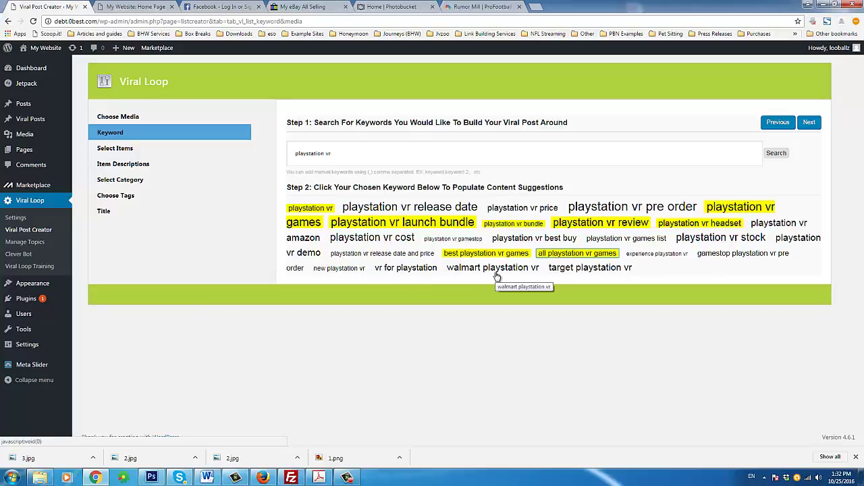
left_click(809, 122)
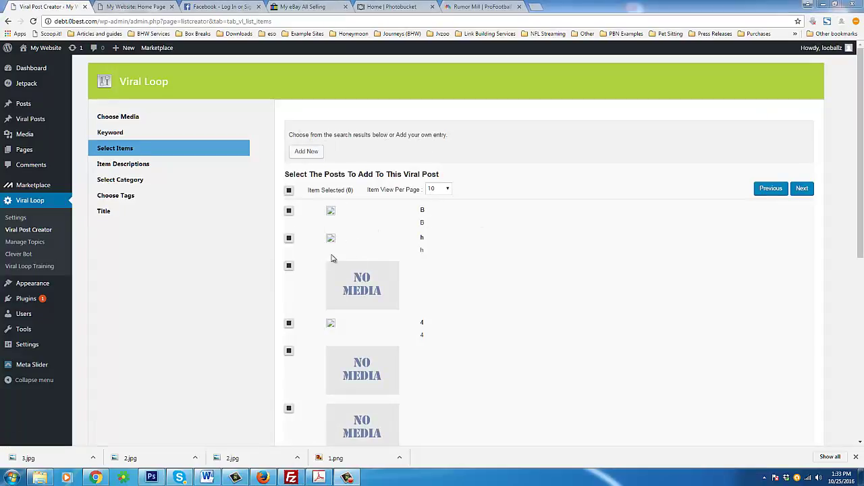
Step: Examine the items offered for the viral post, including their media and titles, and dismiss the Windows color scheme prompt
left_click_drag(284, 175, 446, 183)
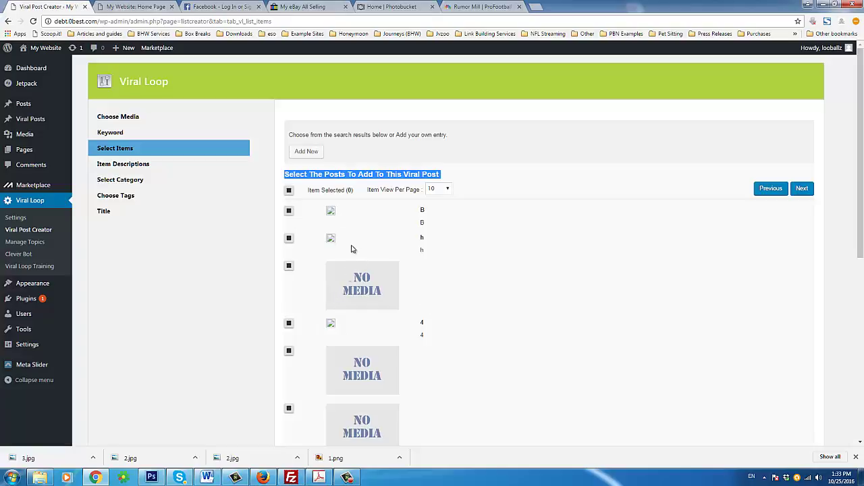
scroll(346, 288, "down", 2)
scroll(330, 311, "down", 1)
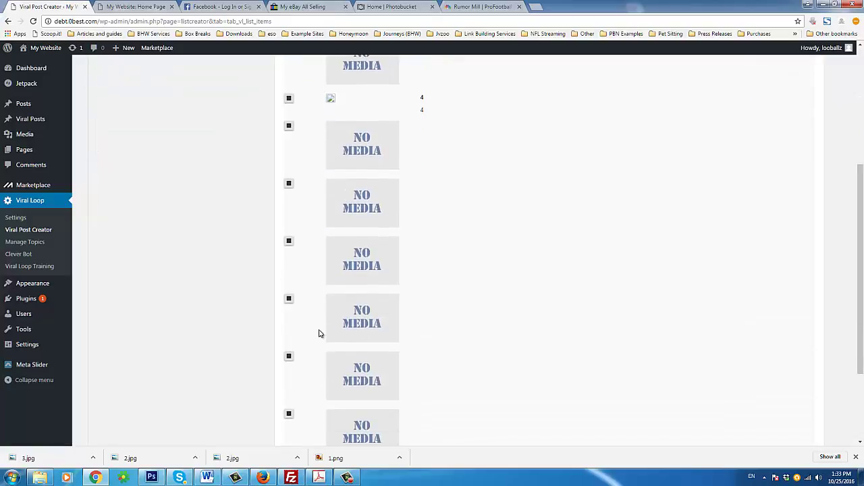
scroll(320, 334, "down", 2)
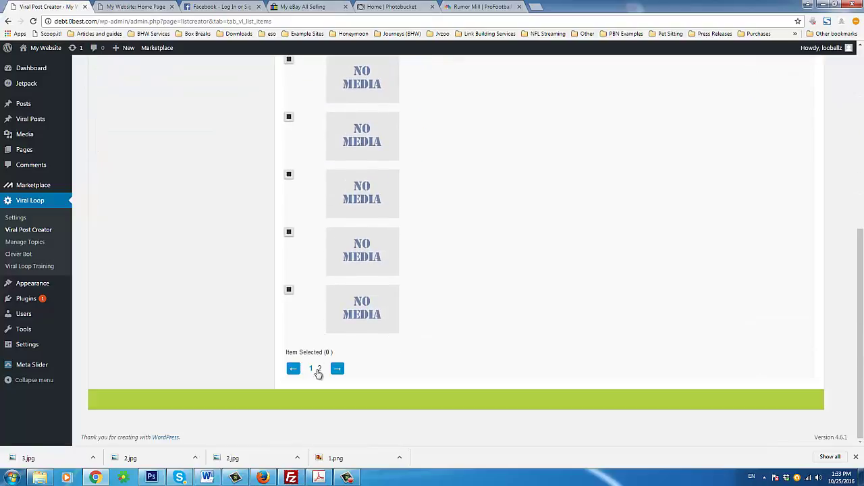
scroll(364, 250, "up", 2)
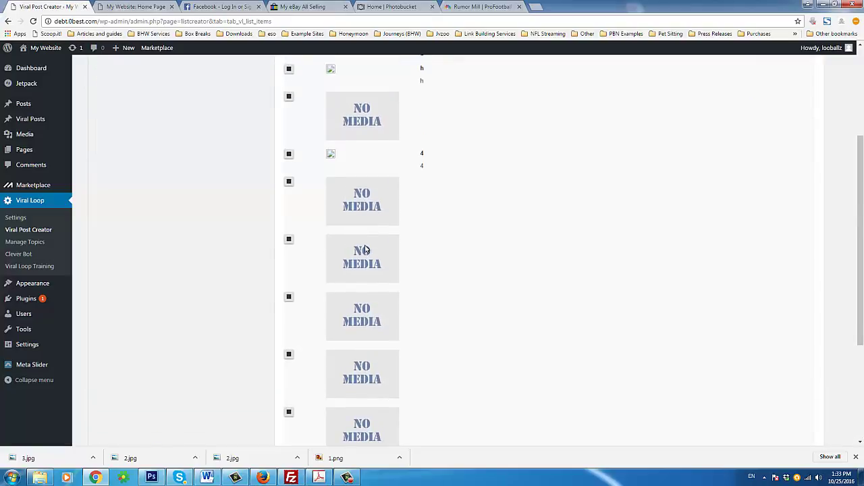
scroll(364, 250, "up", 2)
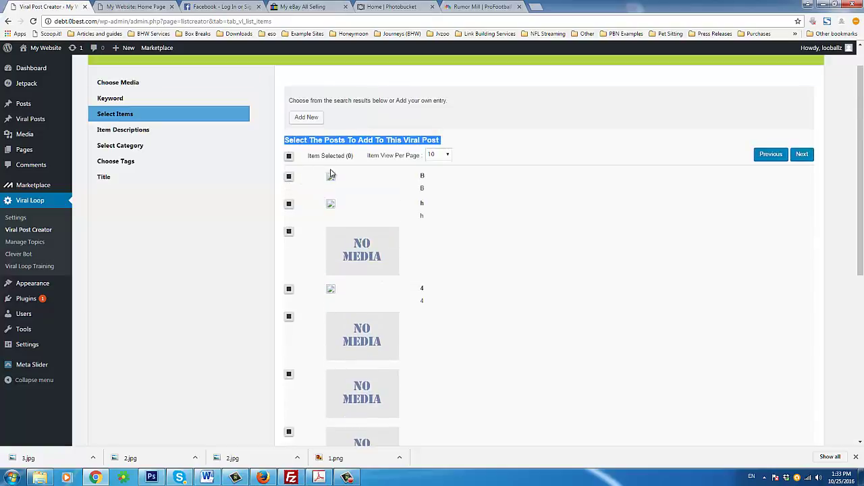
left_click(463, 134)
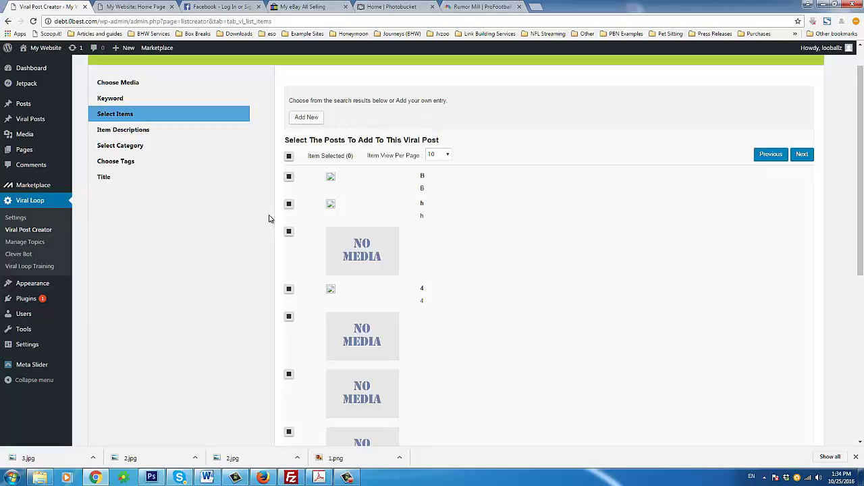
scroll(169, 233, "up", 1)
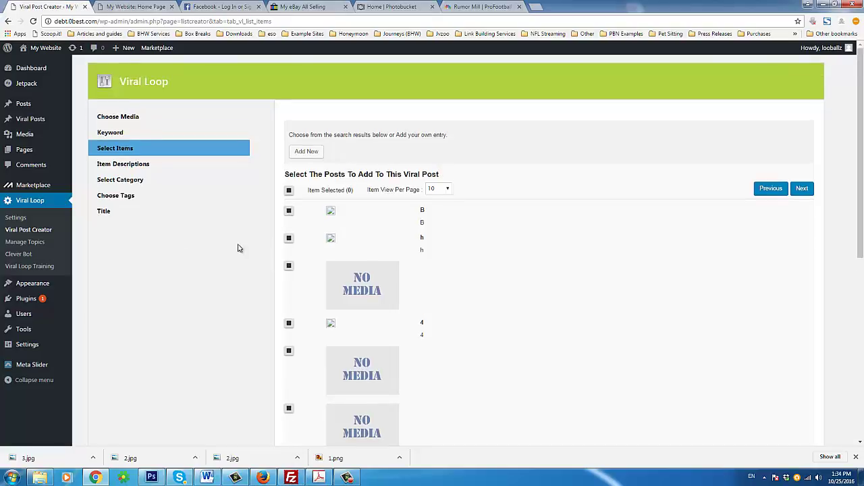
scroll(297, 256, "down", 2)
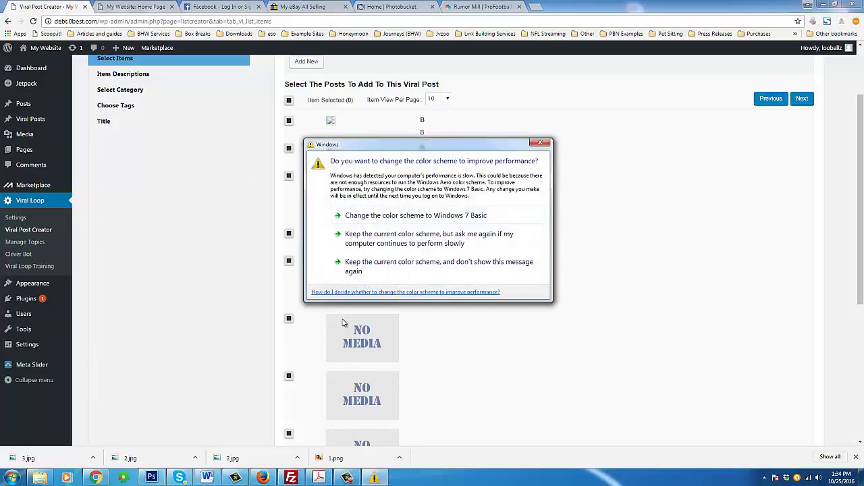
left_click(546, 144)
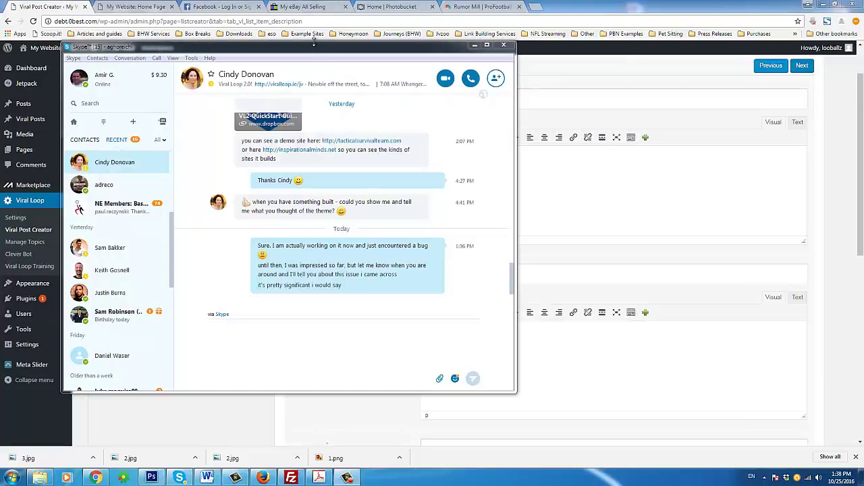
Step: Review the sent Skype message about the significance of the bug, and put the chat window away
left_click_drag(304, 50, 304, 125)
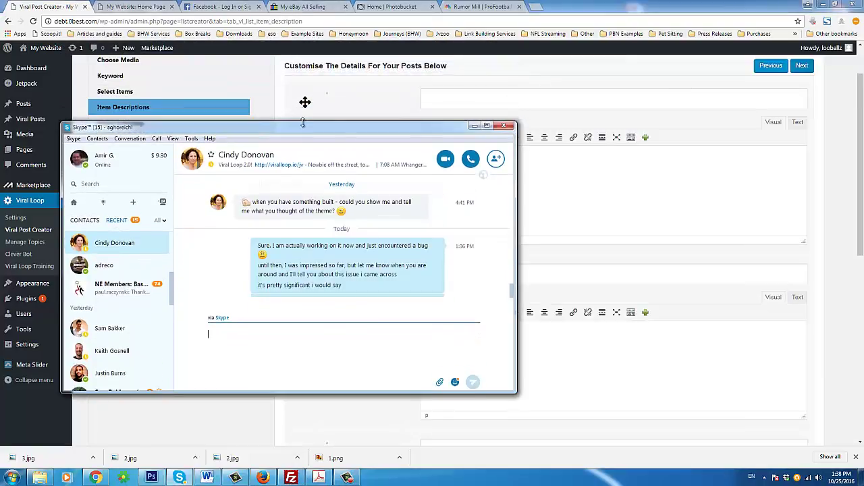
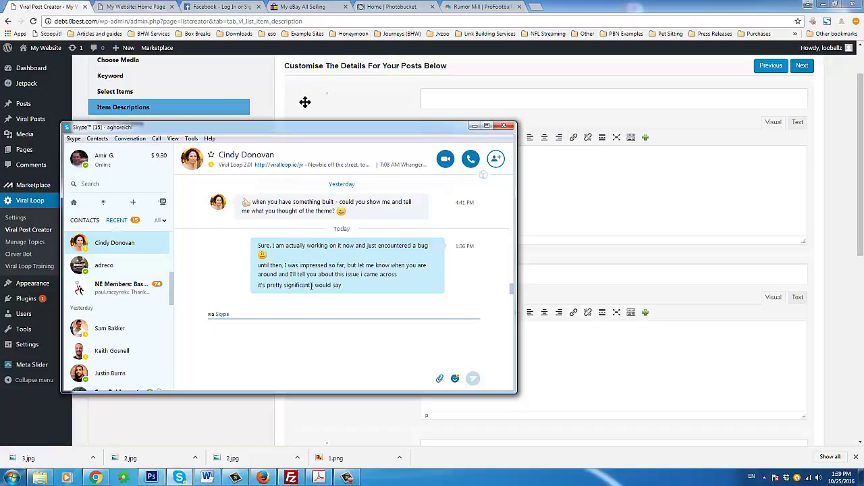
left_click_drag(256, 285, 345, 286)
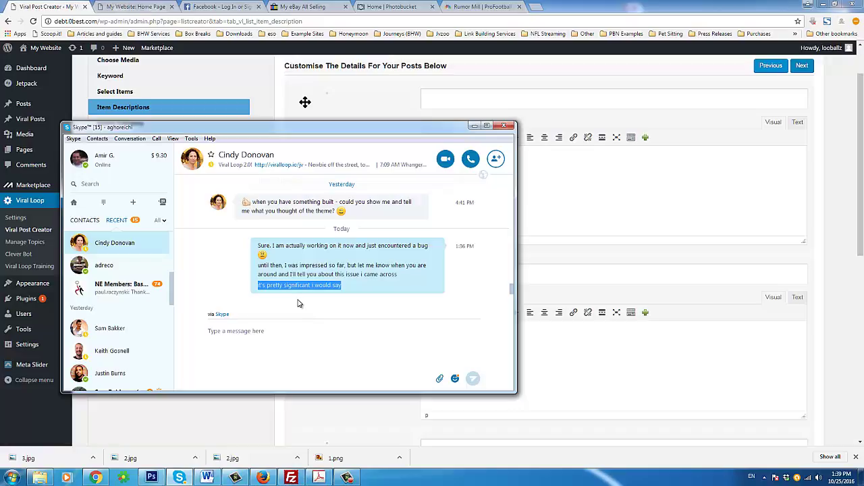
left_click(475, 128)
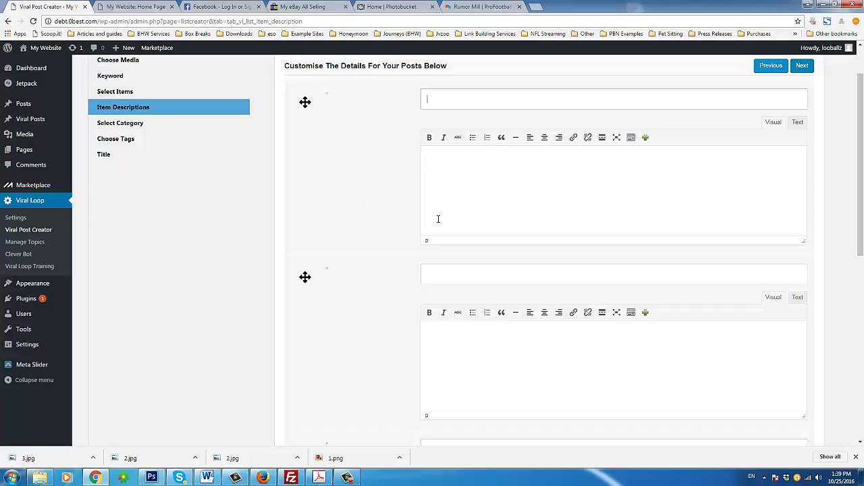
Step: Restart the Viral Post Creator and choose Products as the media type for the new post
scroll(338, 210, "up", 1)
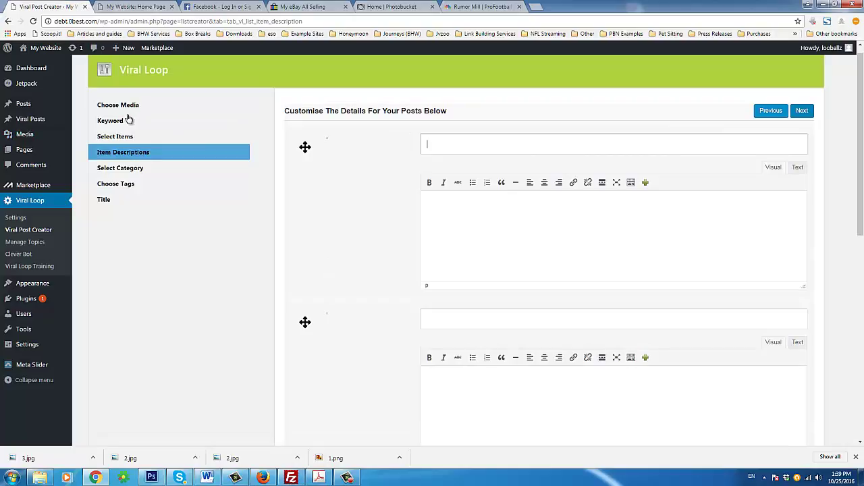
left_click(46, 231)
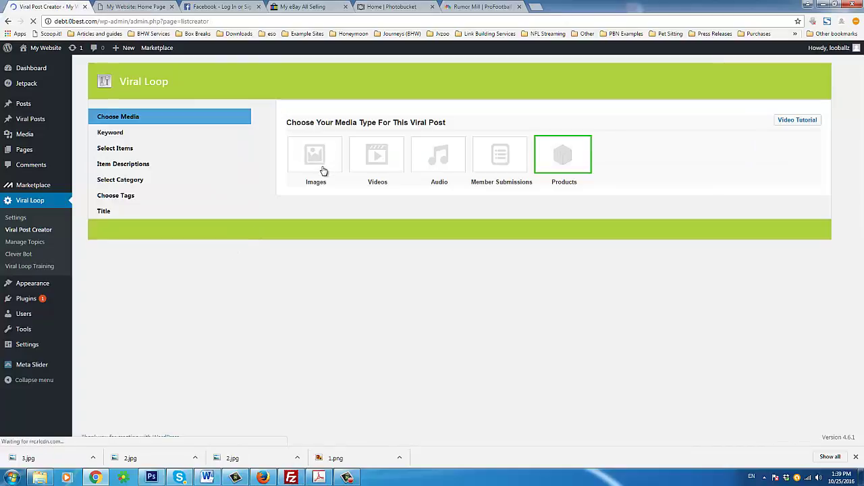
left_click(376, 164)
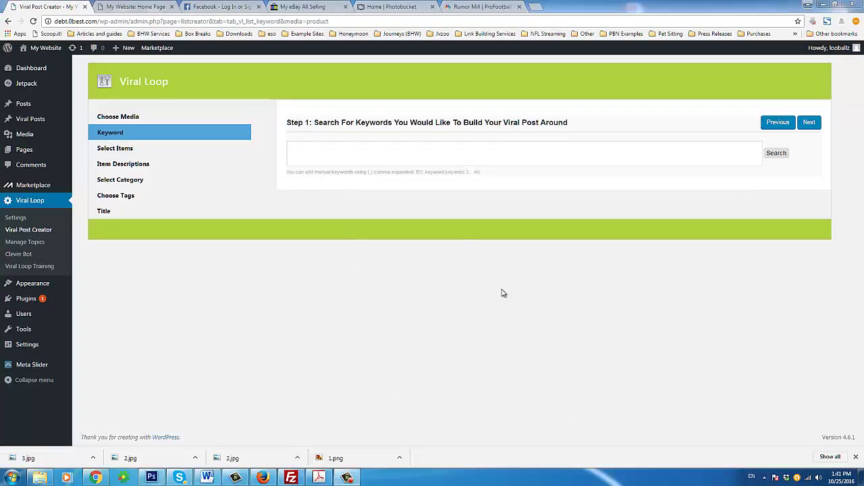
Step: Enter "playstation vr" as the new post's keyword and search for related keyword suggestions
left_click(395, 149)
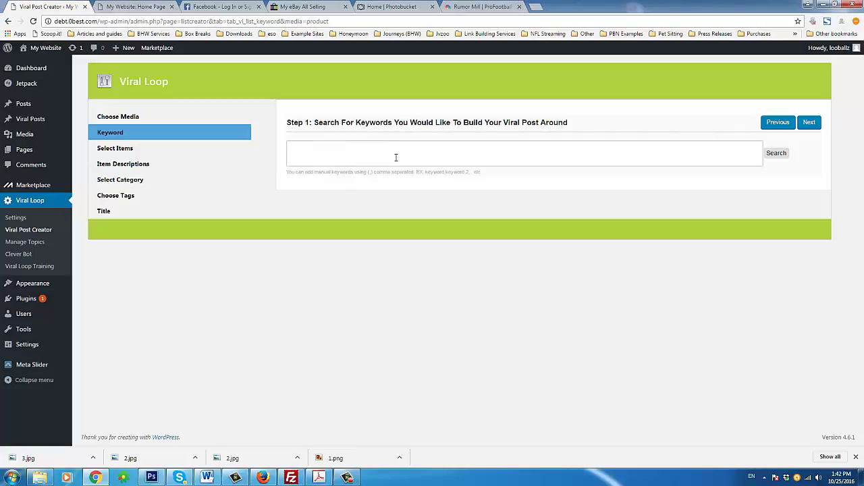
left_click(396, 157)
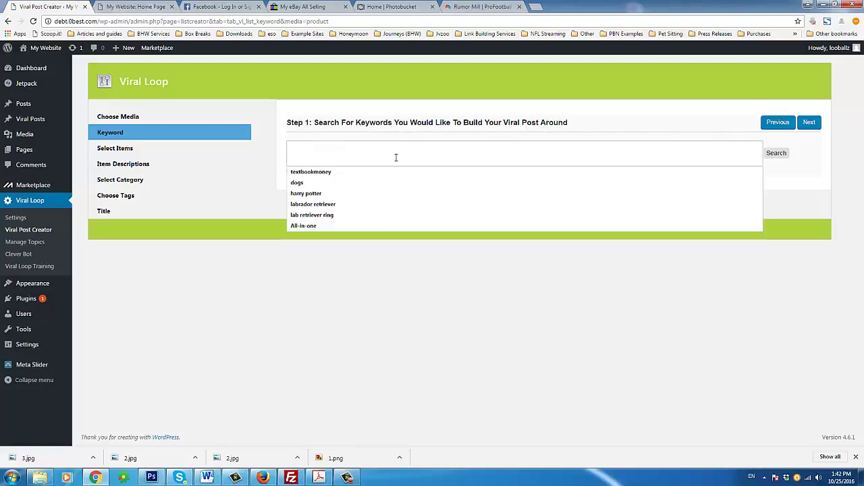
type("plays")
key("Down")
key("Return")
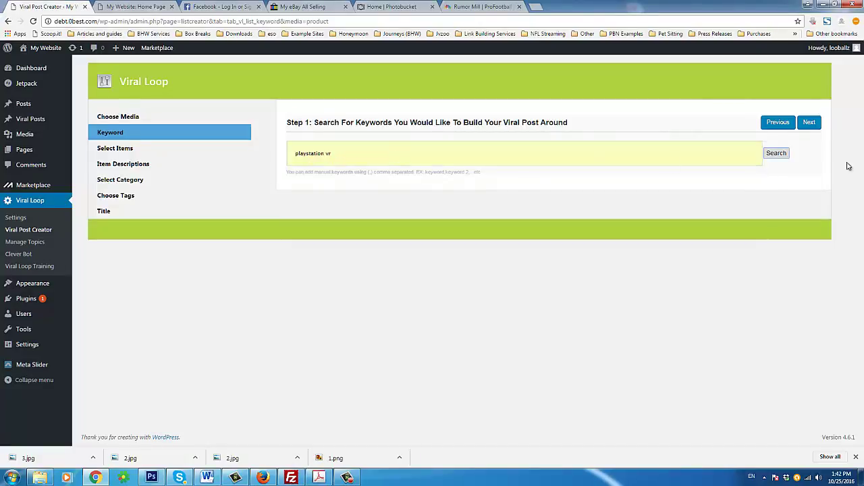
left_click(777, 153)
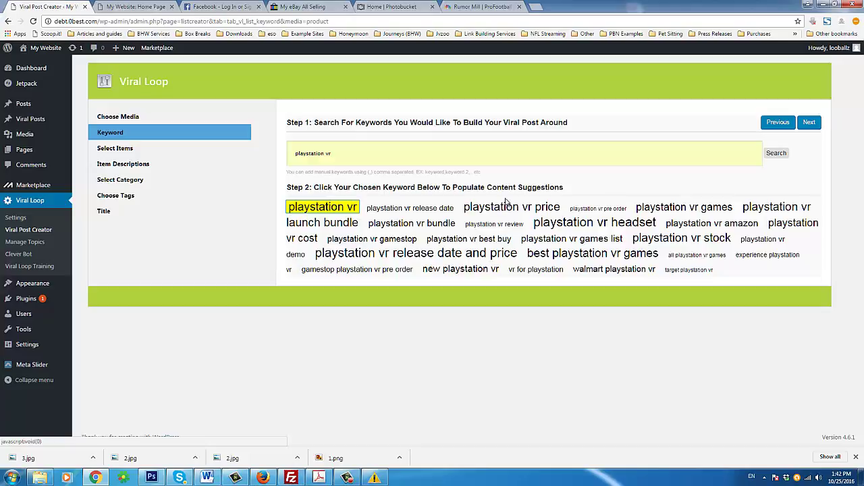
Step: Add the keyword suggestions playstation vr games, playstation vr games list, playstation vr gamestop, playstation vr best buy and playstation vr demo to the selection
left_click(647, 208)
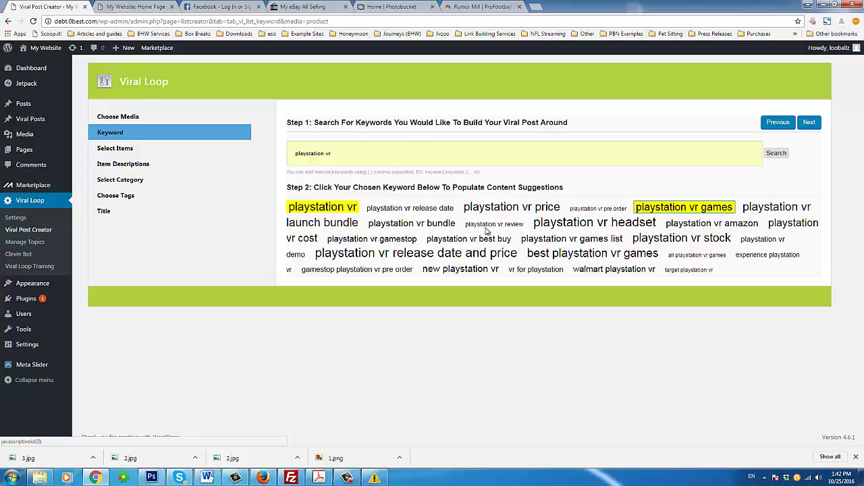
left_click(585, 240)
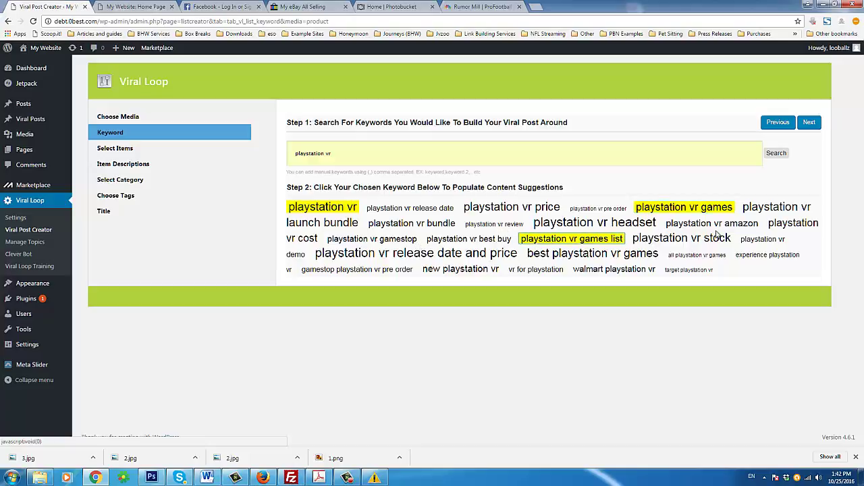
left_click(398, 243)
left_click(487, 241)
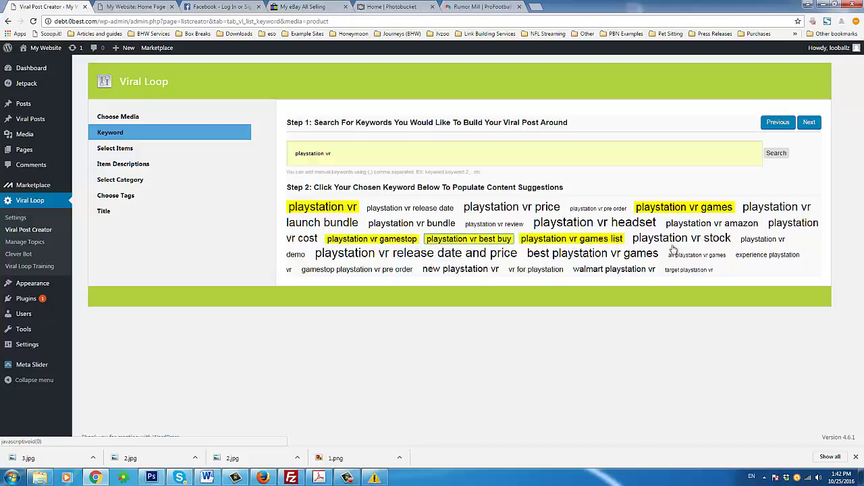
left_click(295, 257)
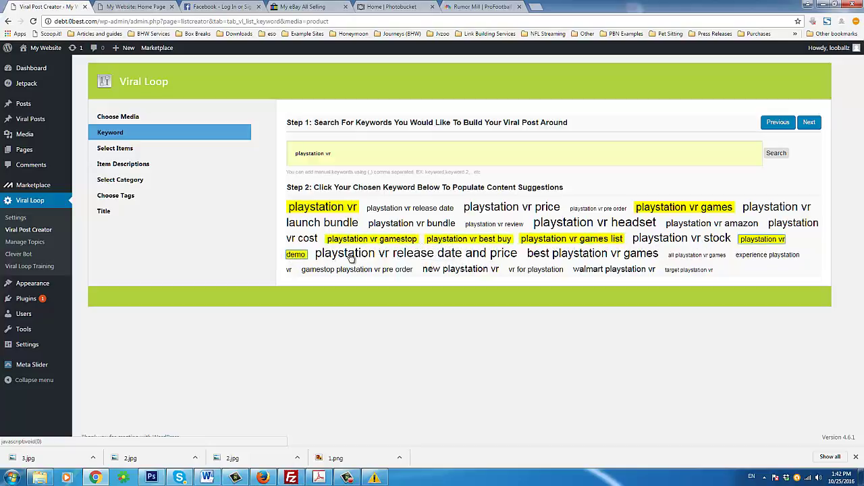
Step: Also select best playstation vr games, all playstation vr games, new playstation vr and vr for playstation, and continue to the item selection
left_click(561, 257)
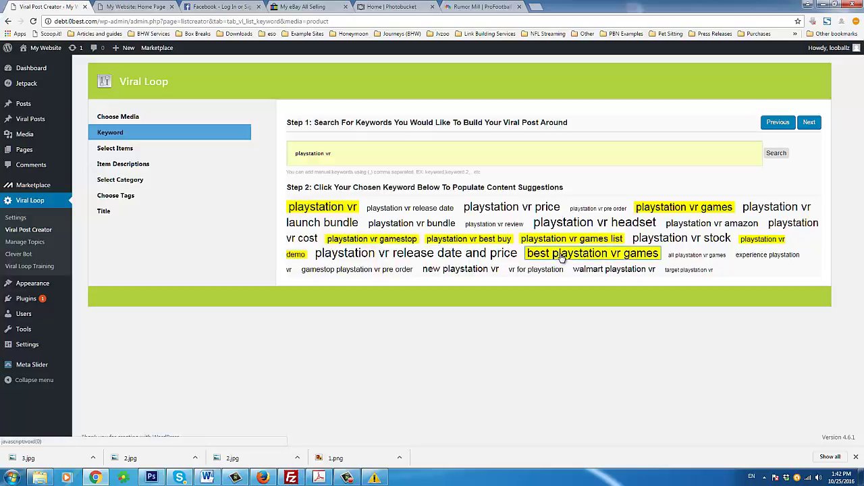
left_click(697, 256)
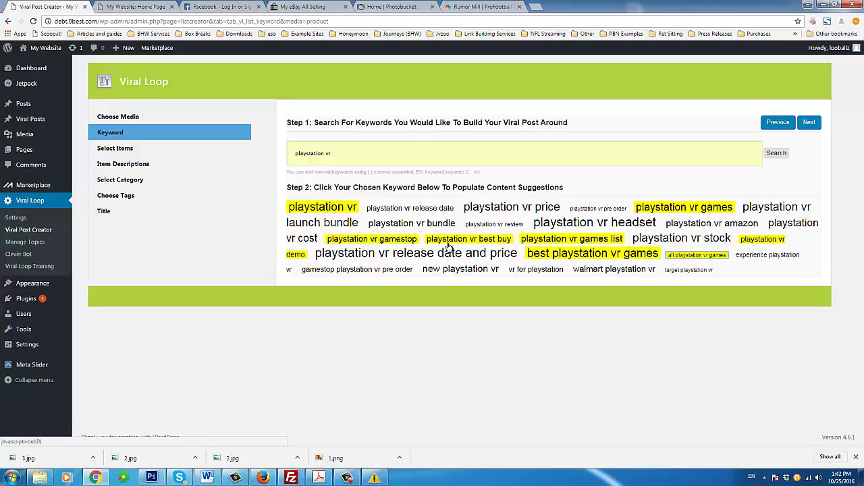
left_click(447, 270)
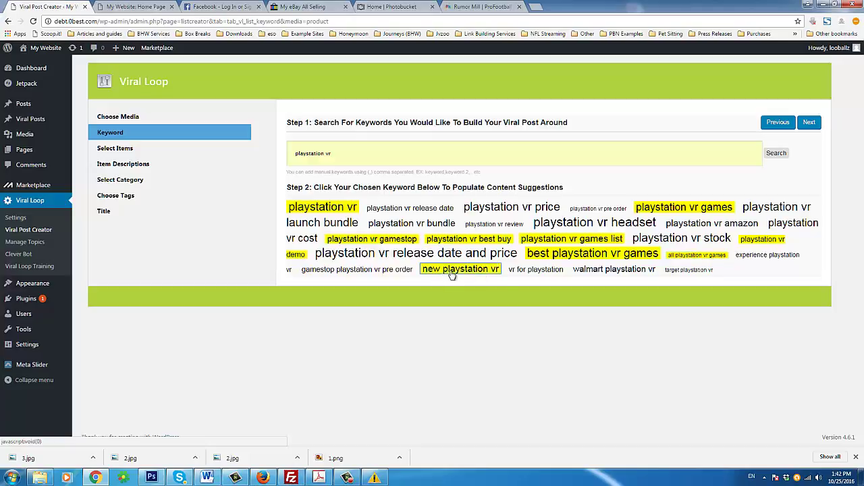
left_click(522, 271)
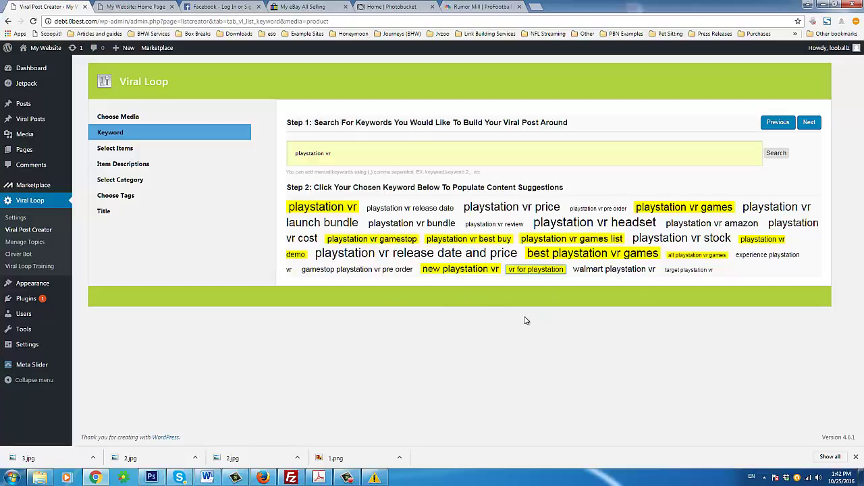
left_click(810, 124)
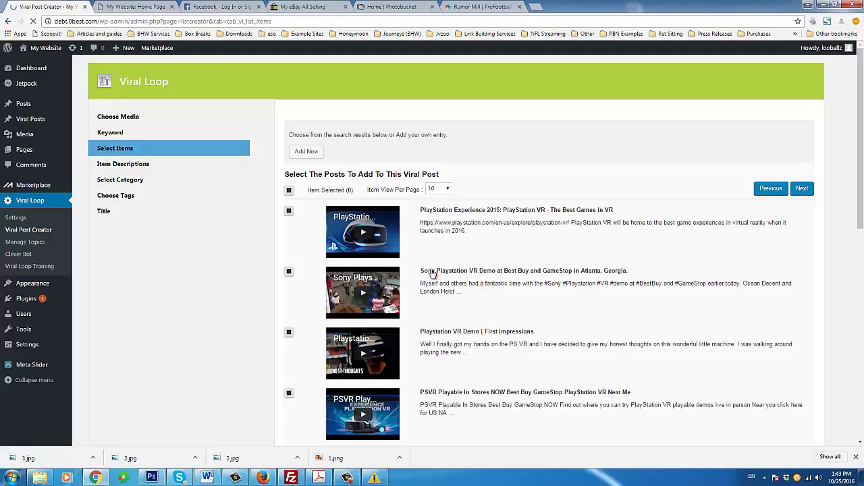
Step: Include the videos "PlayStation Experience 2015: PlayStation VR - The Best Games in VR" and "Playstation VR Demo | First Impressions" in the viral post
scroll(432, 274, "down", 3)
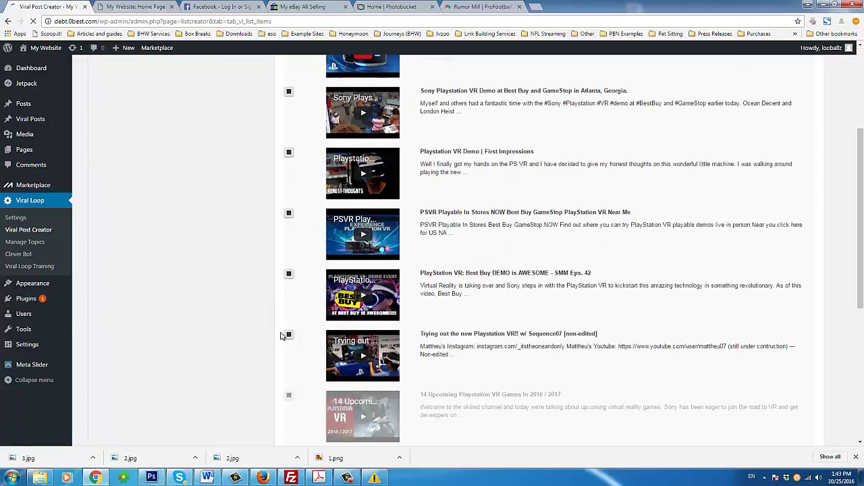
scroll(282, 336, "down", 5)
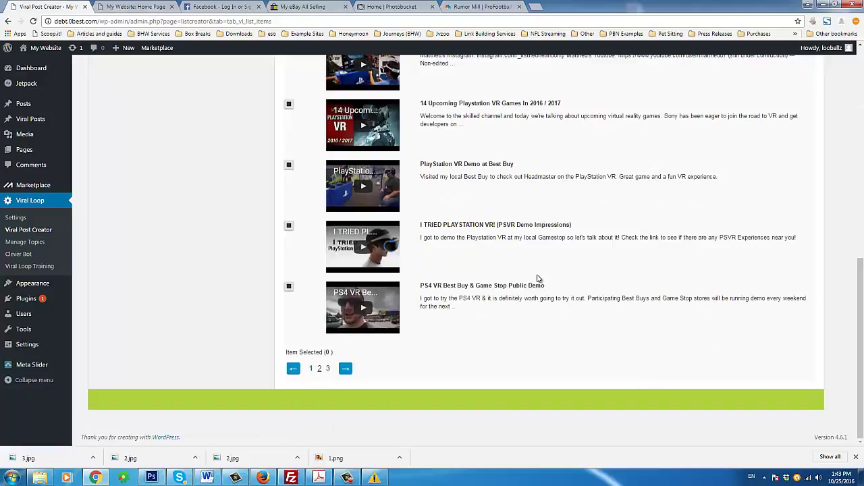
scroll(538, 278, "up", 8)
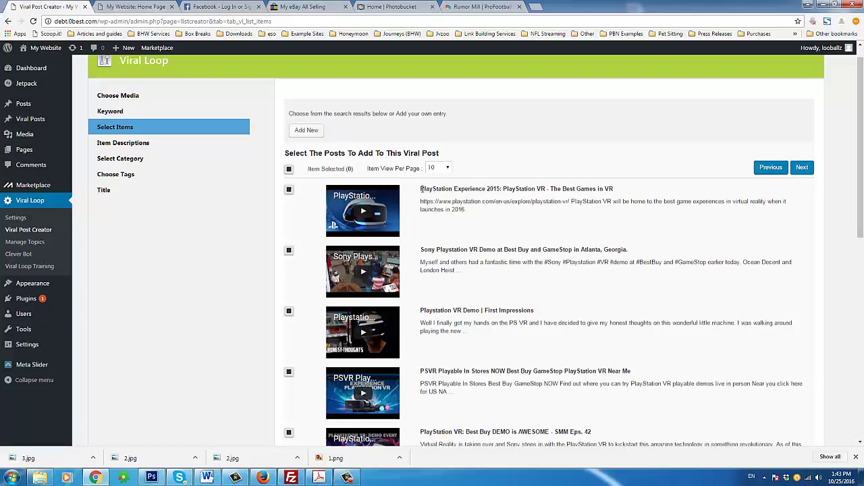
left_click(290, 190)
scroll(506, 259, "down", 1)
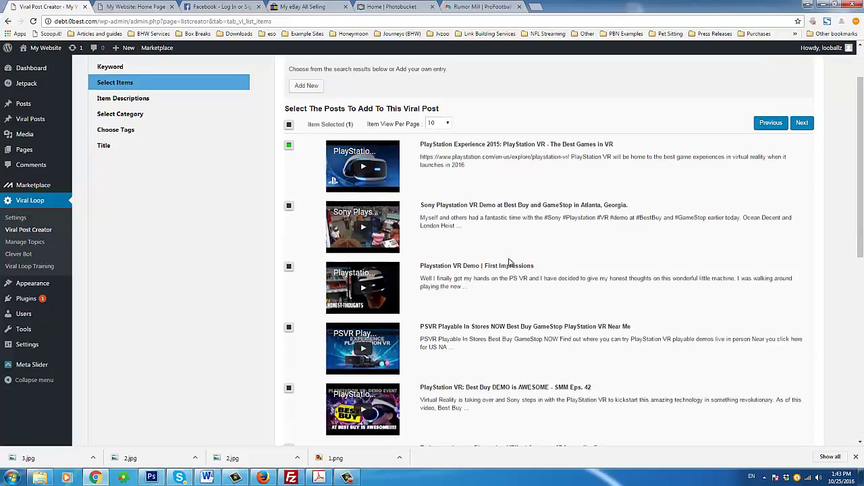
left_click(289, 267)
scroll(445, 293, "down", 1)
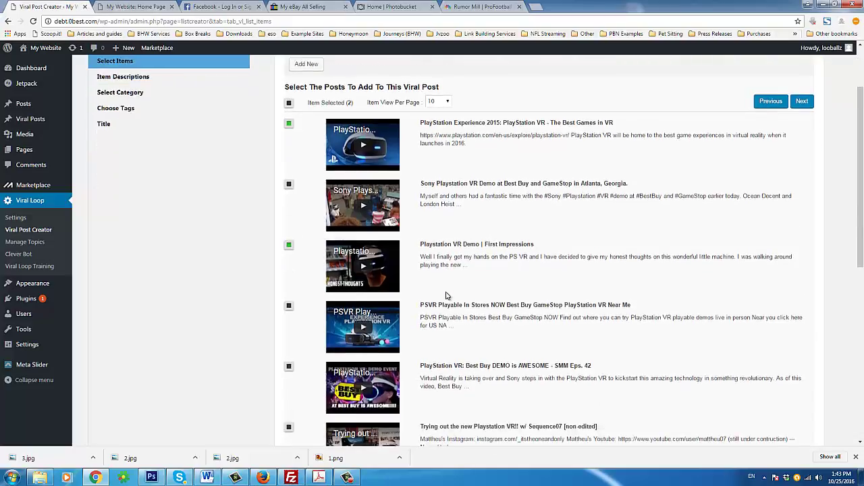
Step: Add "Trying out the new Playstation VR!! w/ Sequence07" and "14 Upcoming Playstation VR Games In 2016 / 2017", and continue to the item descriptions
scroll(437, 320, "down", 3)
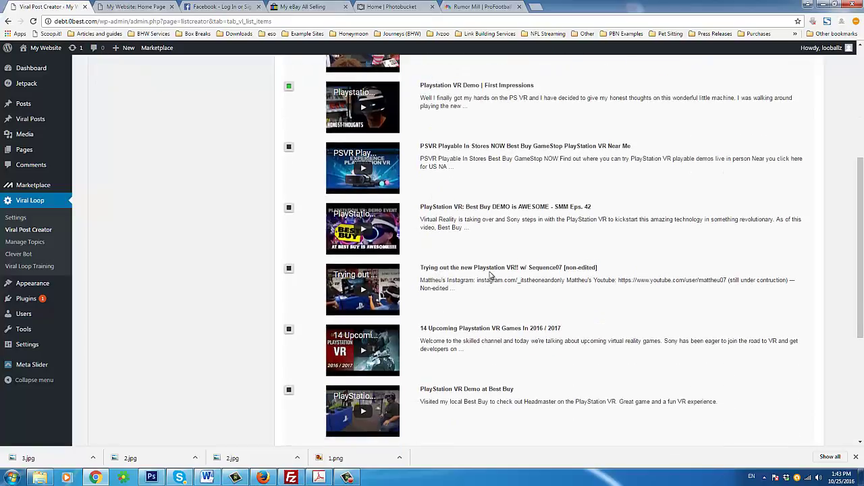
left_click(289, 268)
scroll(488, 323, "up", 1)
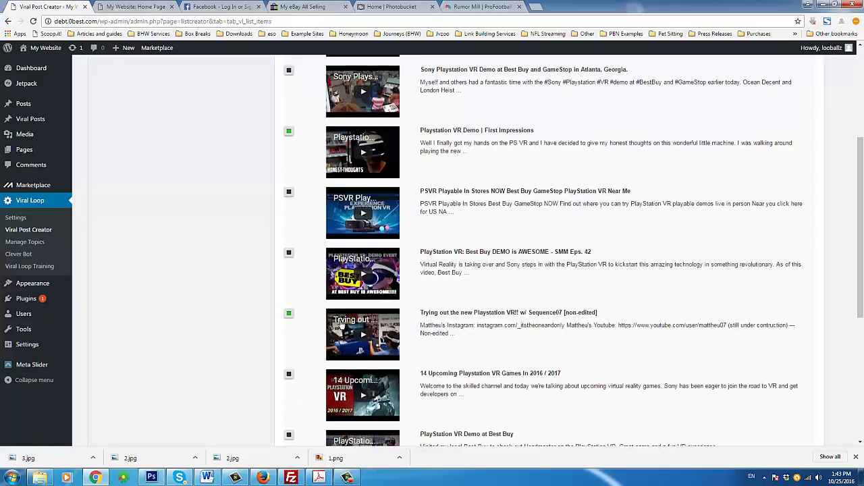
scroll(432, 330, "down", 1)
scroll(417, 338, "down", 1)
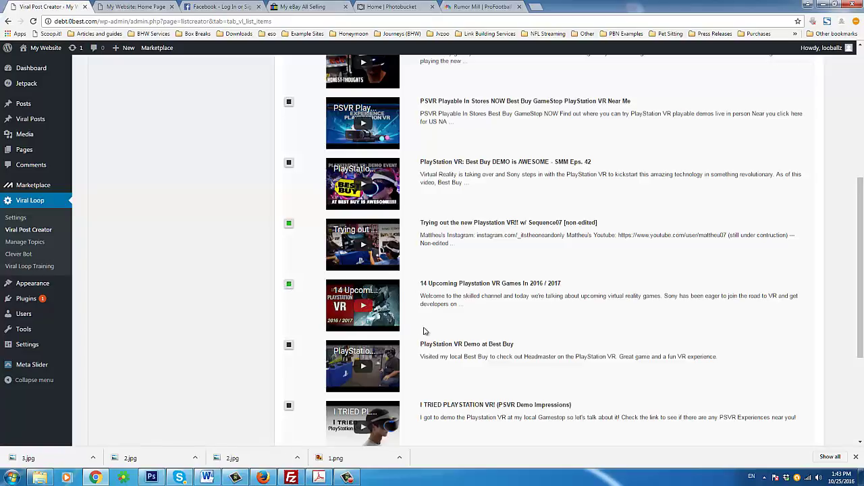
scroll(424, 331, "up", 5)
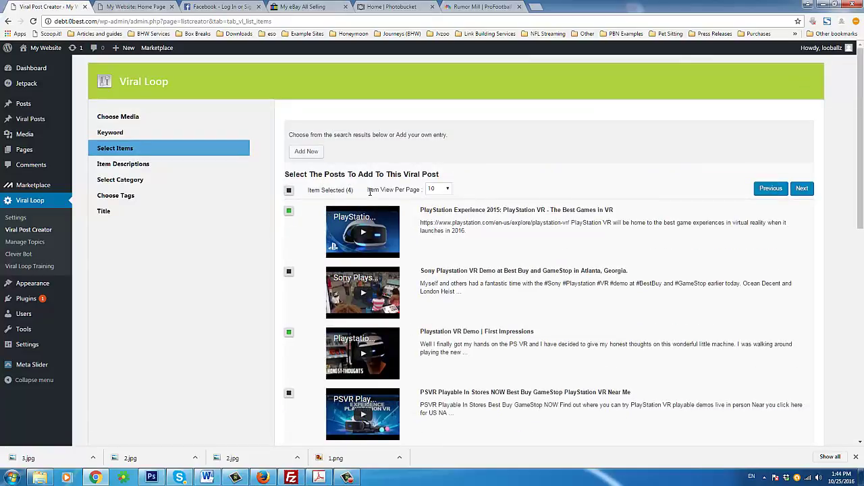
left_click(802, 188)
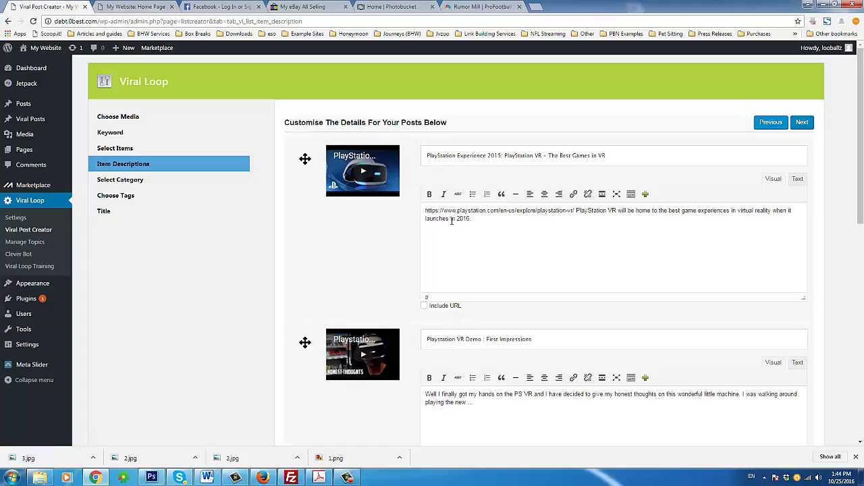
Step: Examine the editable titles and descriptions of the four selected videos in the viral post
triple_click(438, 154)
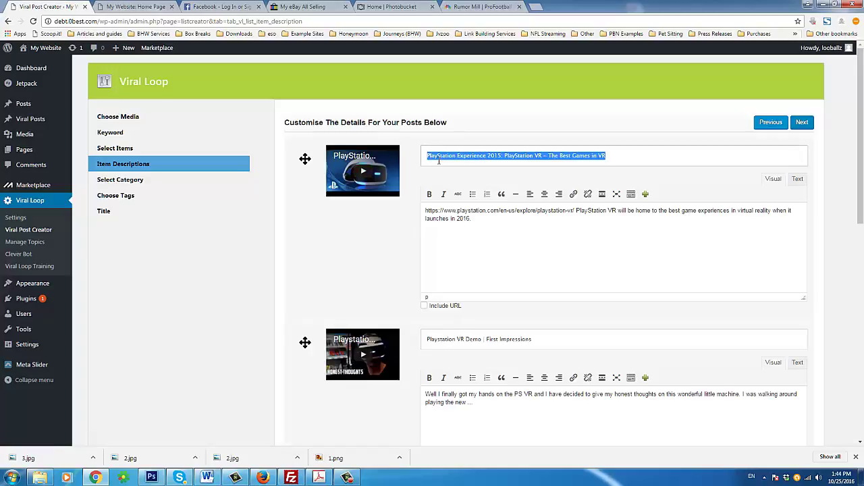
left_click_drag(481, 227, 427, 210)
left_click(512, 225)
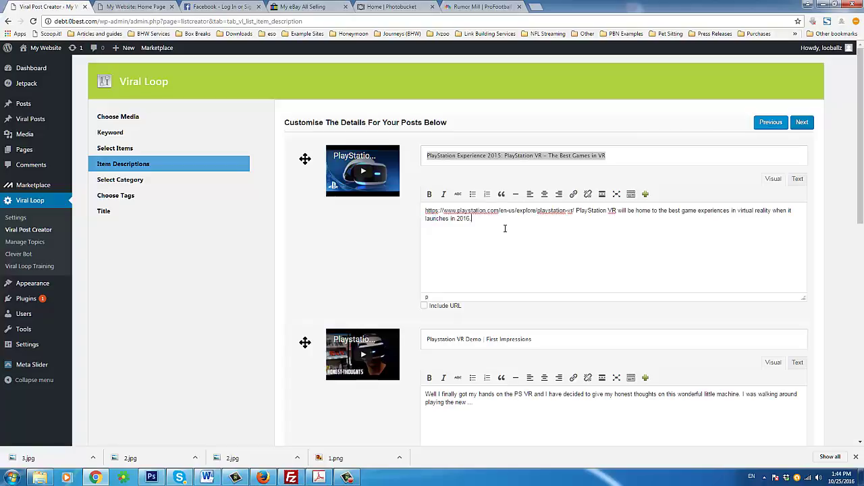
scroll(505, 228, "down", 2)
triple_click(521, 274)
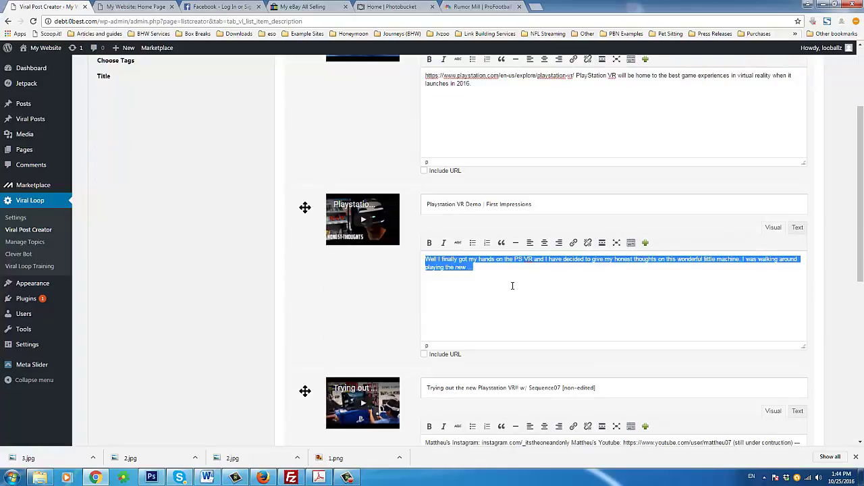
left_click(513, 285)
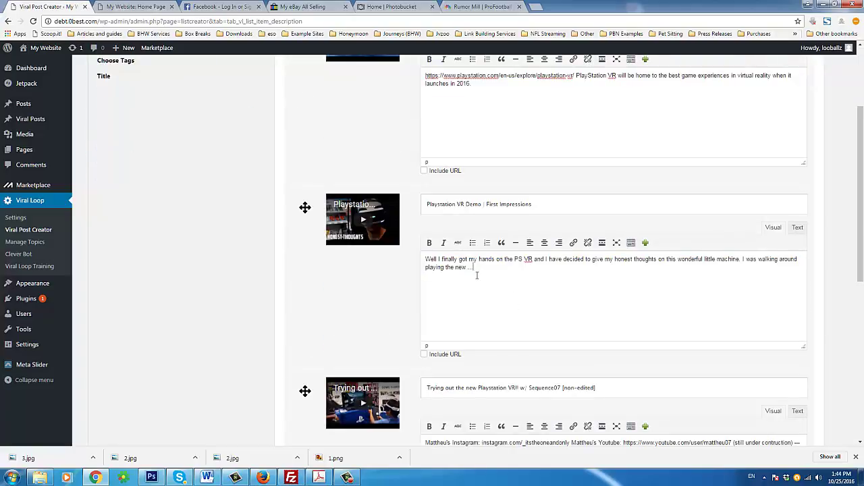
scroll(487, 299, "down", 1)
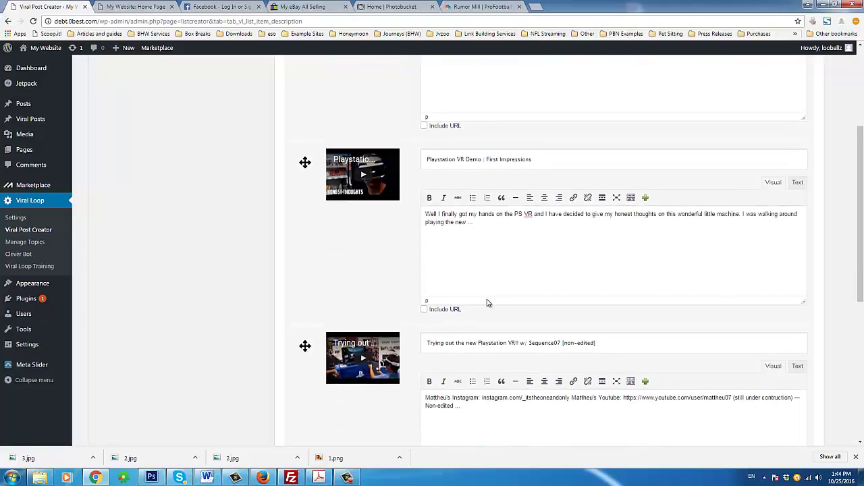
scroll(390, 306, "down", 5)
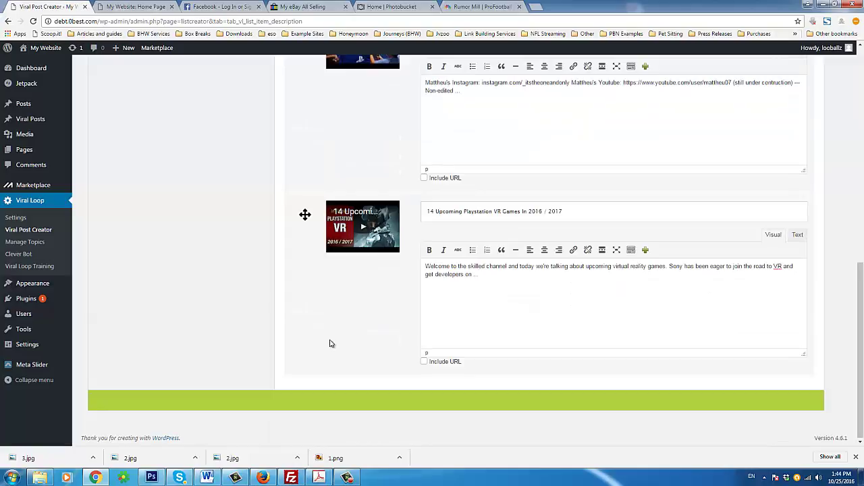
scroll(329, 344, "up", 15)
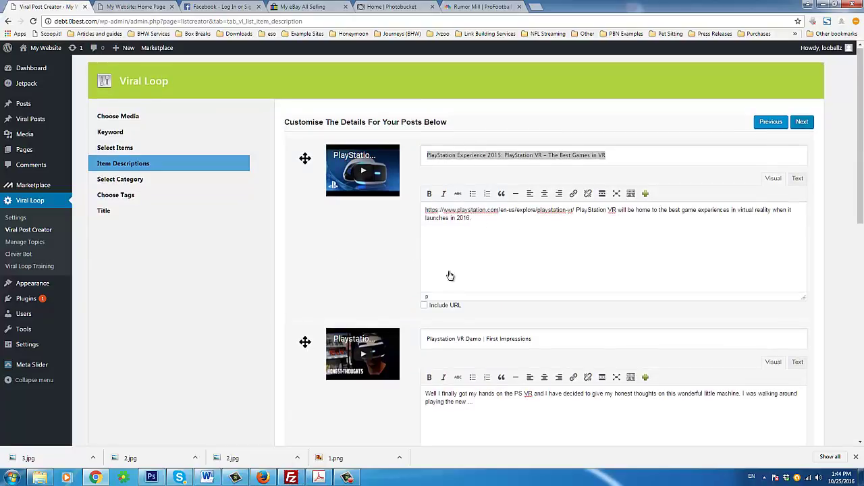
scroll(479, 185, "down", 7)
scroll(473, 284, "up", 5)
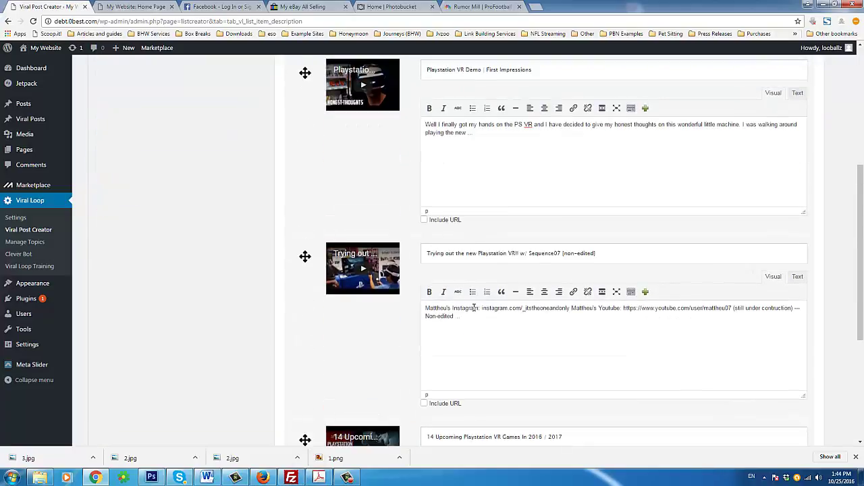
scroll(465, 232, "up", 2)
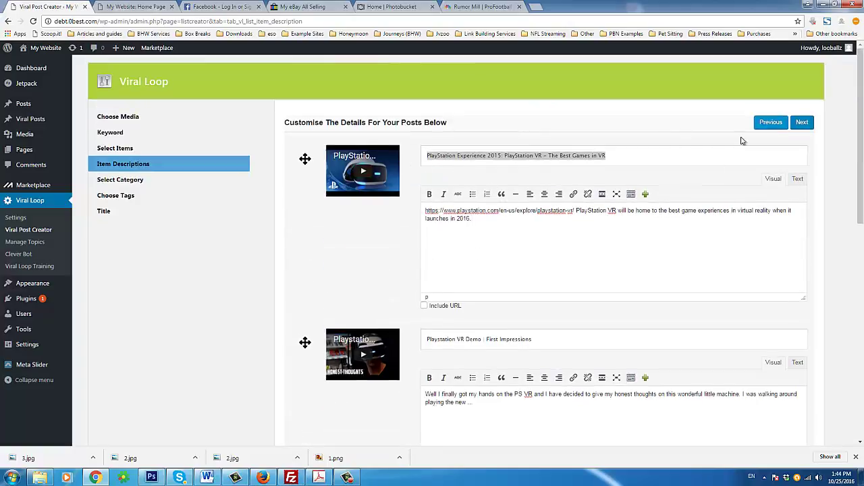
Step: Move on to the category choice, assign the viral post to Category 1, and continue to the tags
left_click(802, 123)
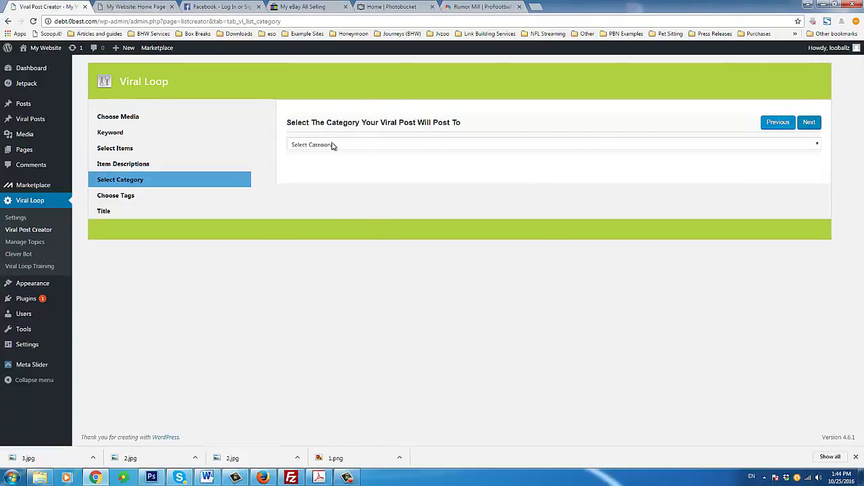
left_click_drag(286, 122, 469, 125)
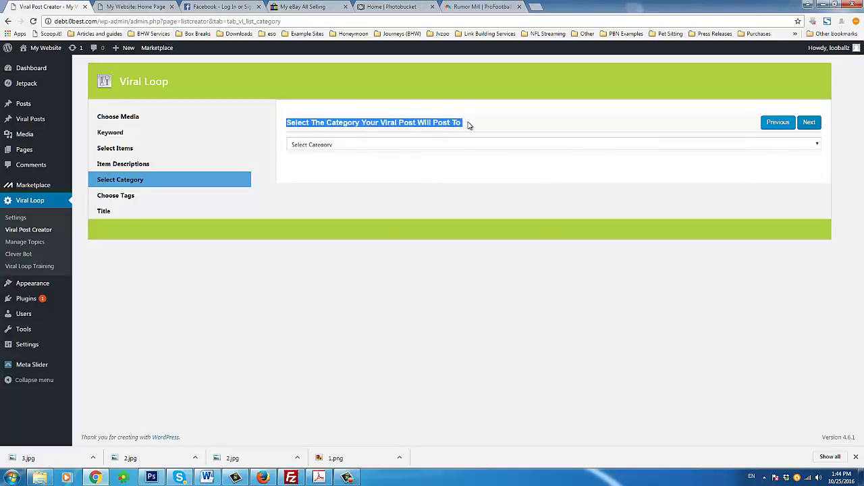
left_click(328, 145)
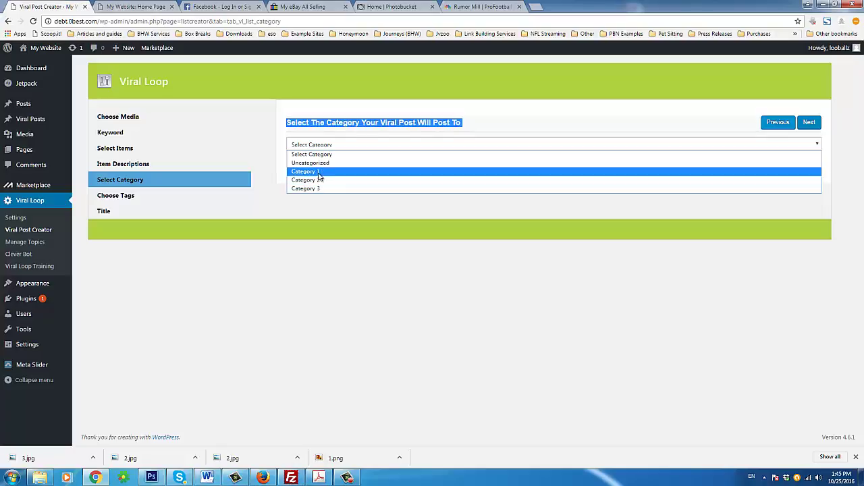
left_click(320, 173)
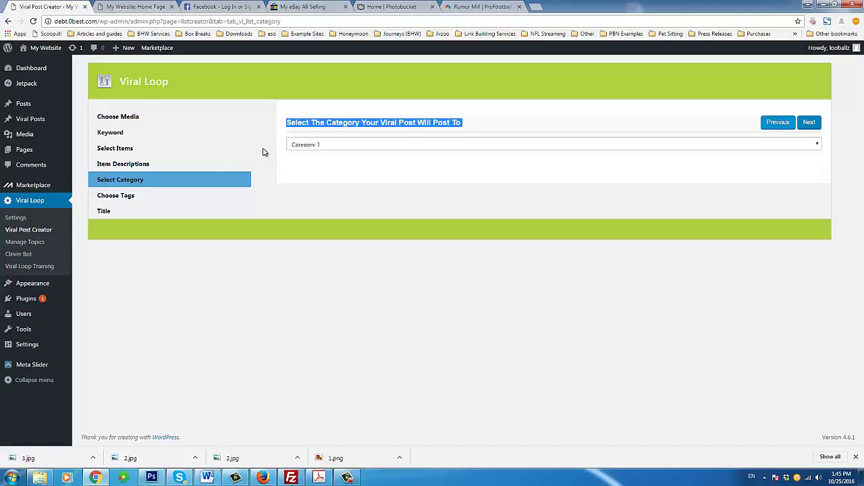
left_click(808, 122)
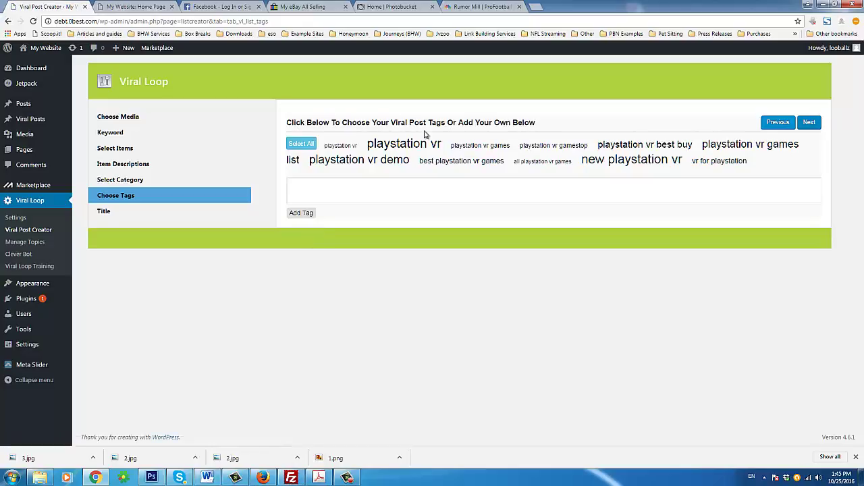
Step: Tag the viral post with "playstation vr" and "playstation vr games", removing the duplicate "playstation vr" entries
left_click(341, 145)
left_click(409, 148)
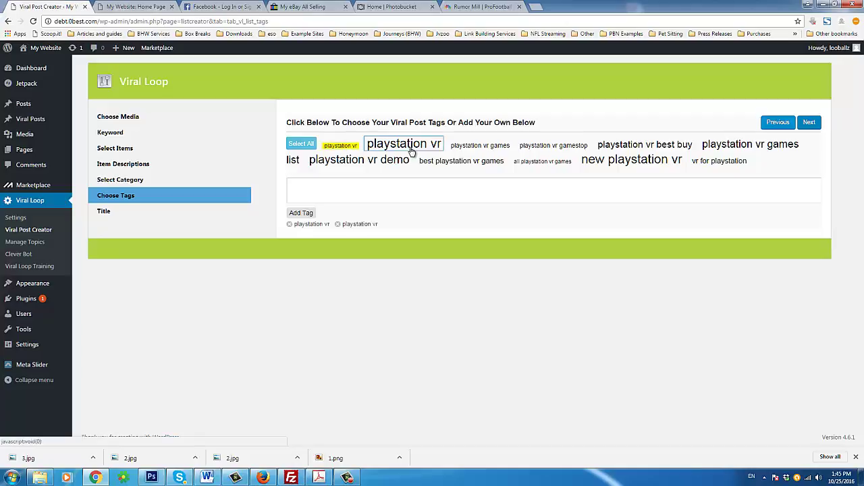
left_click(496, 147)
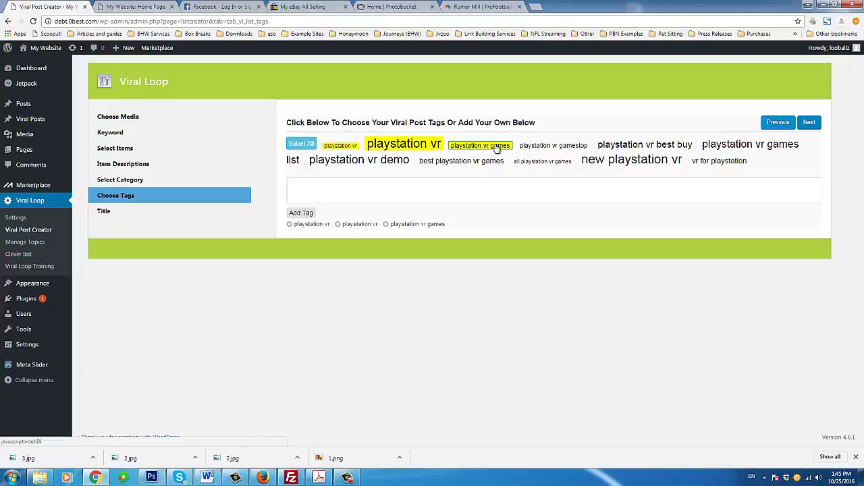
left_click(342, 147)
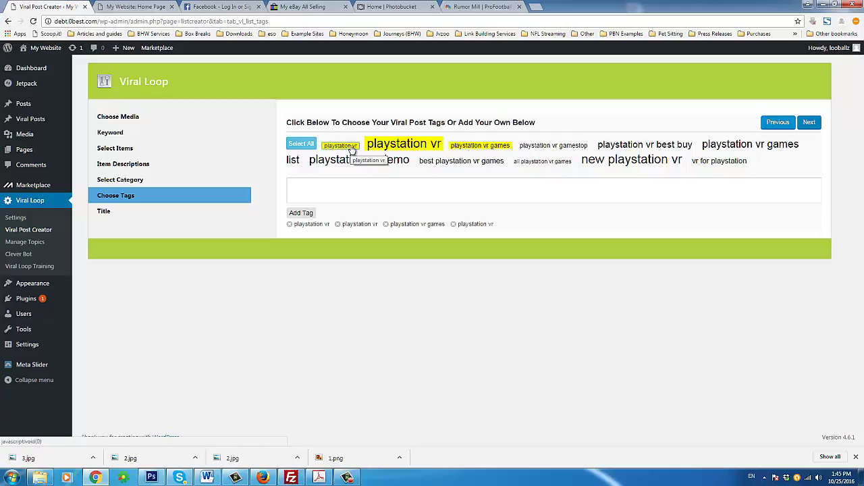
left_click(338, 224)
left_click(405, 224)
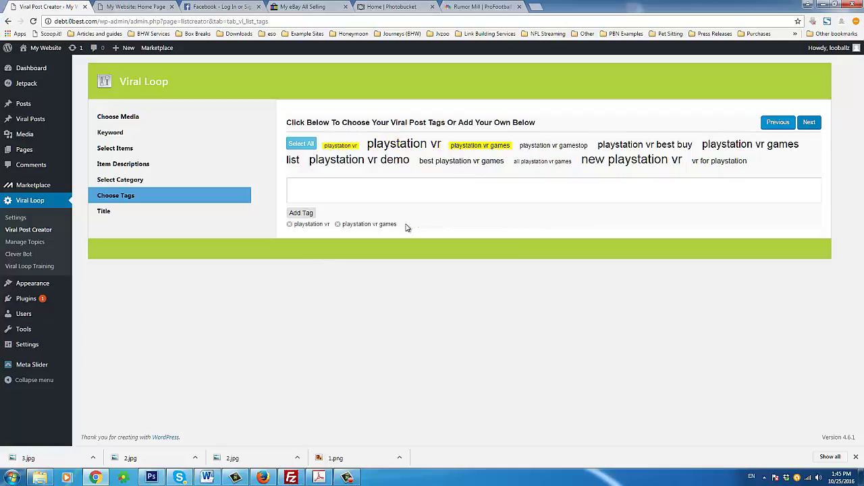
left_click(289, 224)
left_click(398, 149)
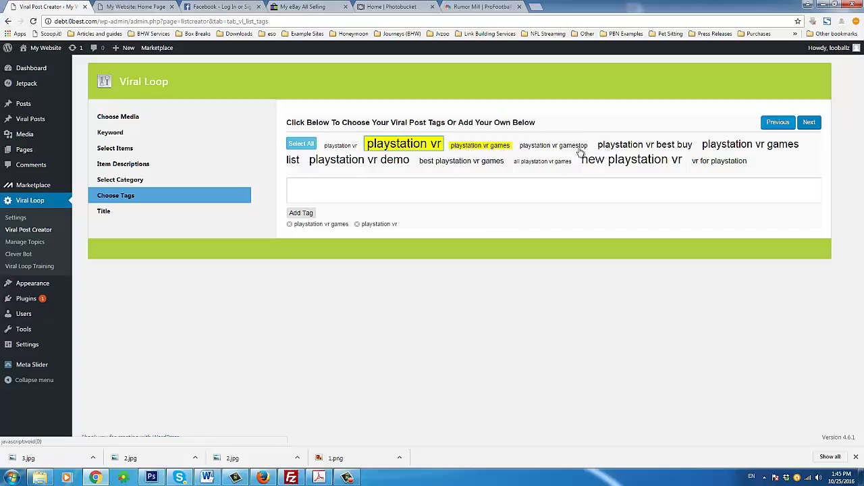
Step: Replace the "playstation vr games" tag with "best playstation vr games", keeping the current Windows color scheme, and continue to the title
left_click(441, 163)
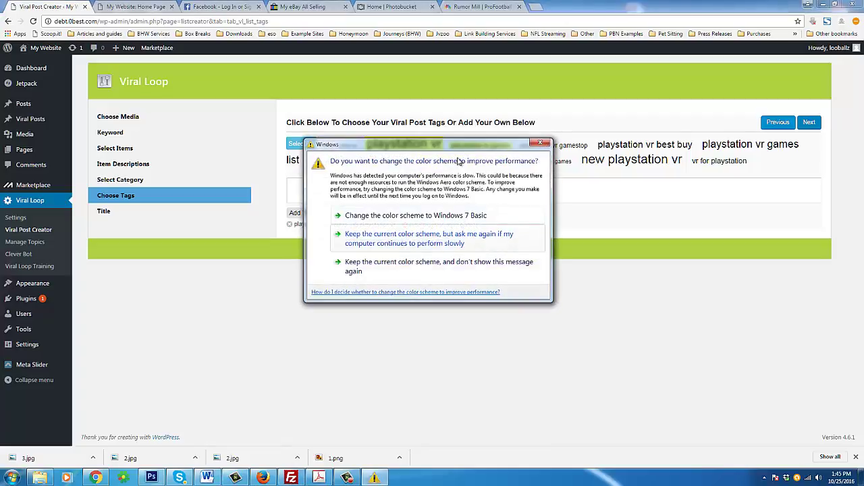
left_click(378, 238)
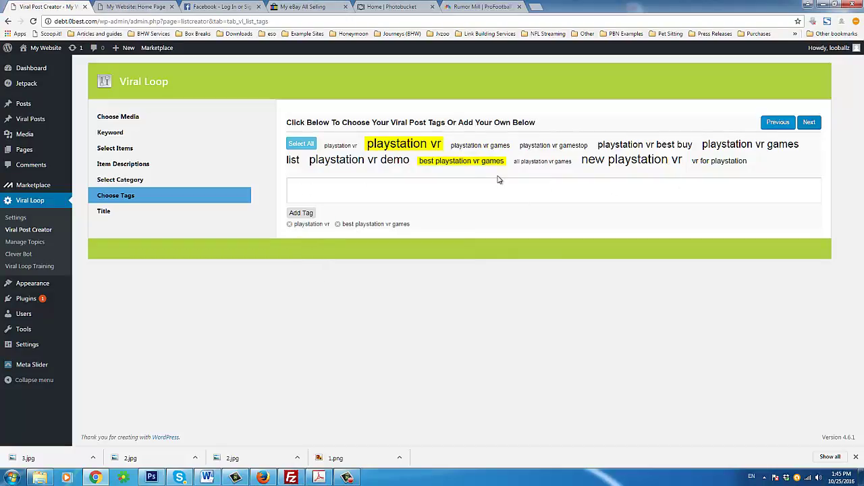
left_click(810, 126)
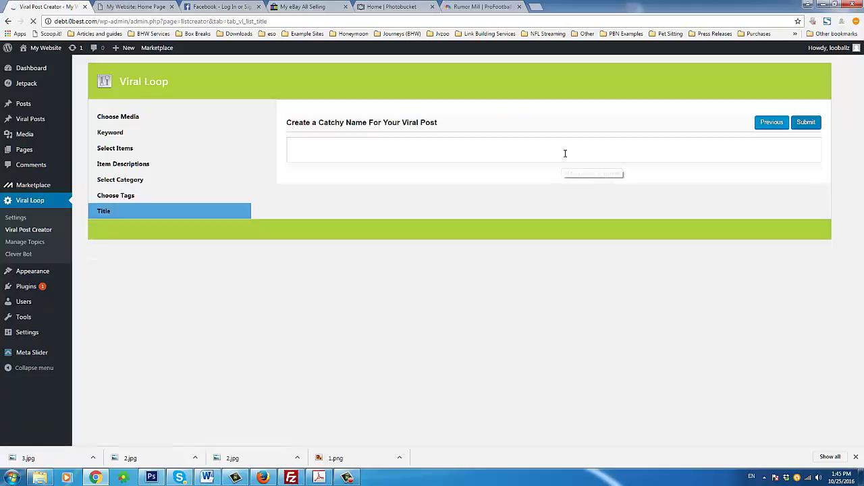
Step: Title the viral post "Brand New Playstation VR" and submit it
left_click_drag(286, 122, 449, 122)
left_click(449, 122)
left_click(423, 152)
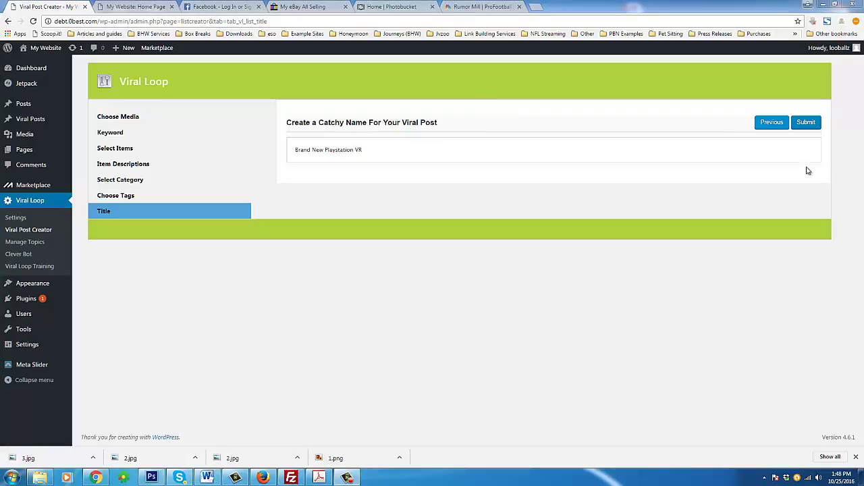
left_click(806, 124)
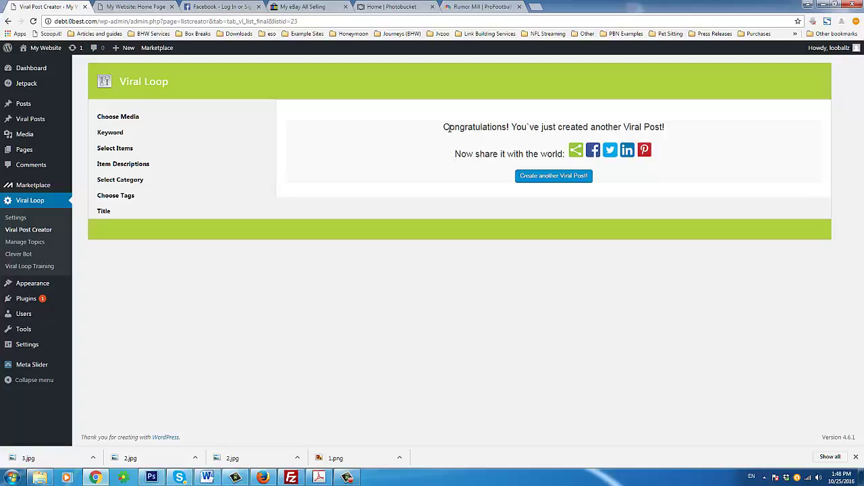
Step: View the active topics under Manage Topics and return to the media types in the Viral Post Creator
left_click(29, 243)
mouse_move(5, 292)
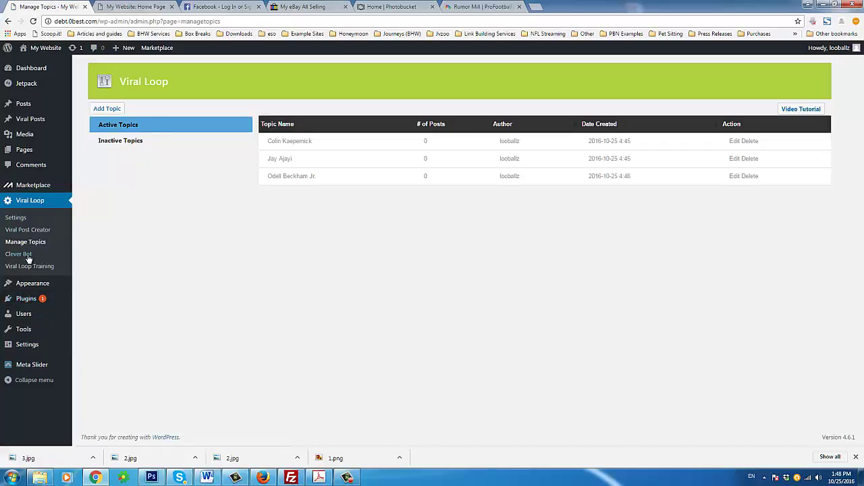
left_click(17, 231)
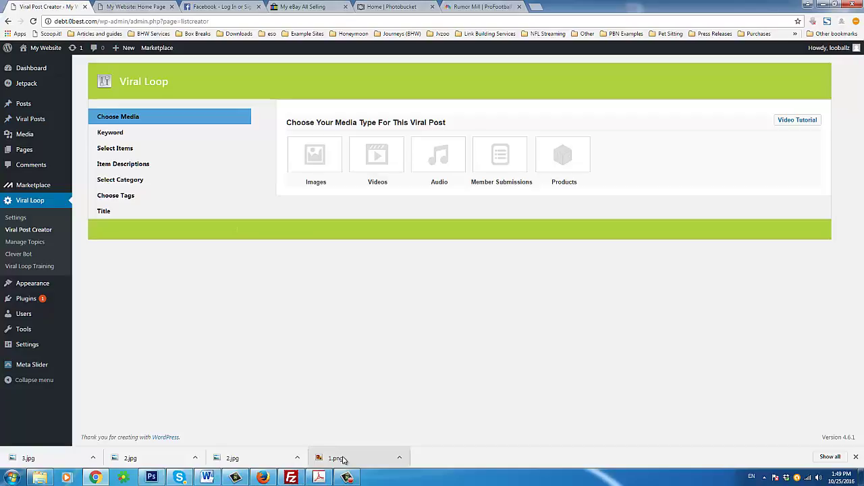
left_click_drag(316, 178, 389, 181)
left_click(397, 220)
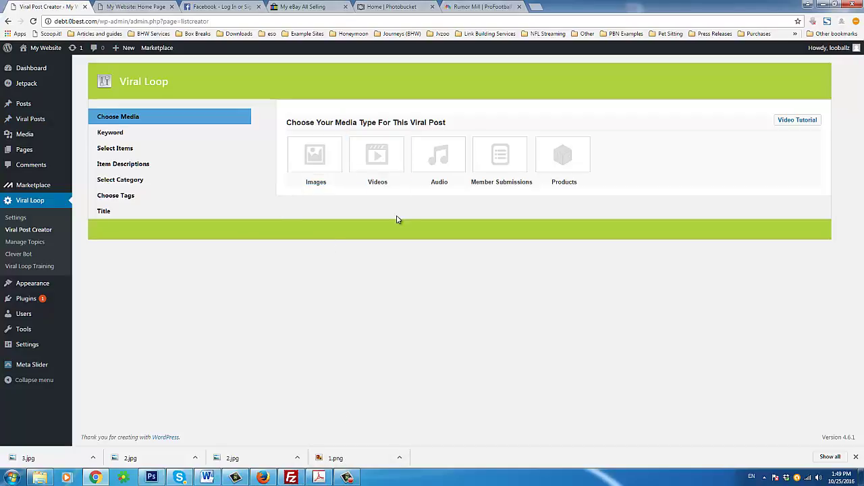
left_click_drag(388, 182, 304, 188)
left_click(305, 189)
double_click(318, 183)
left_click(318, 184)
left_click_drag(169, 82, 120, 82)
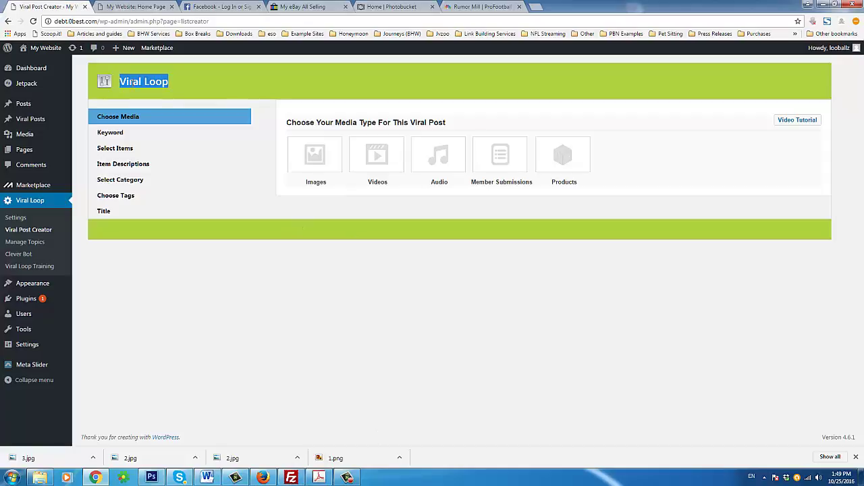
mouse_move(347, 479)
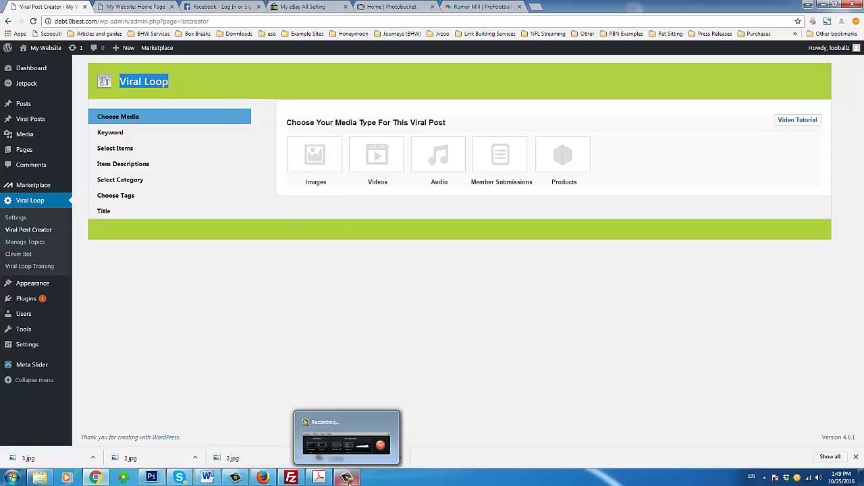
left_click(347, 478)
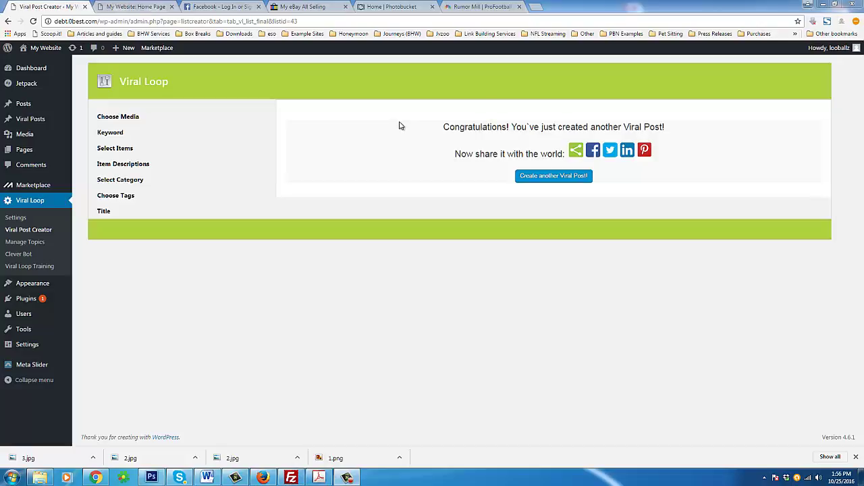
Step: Start another viral post with Member Submissions as its media type
triple_click(446, 130)
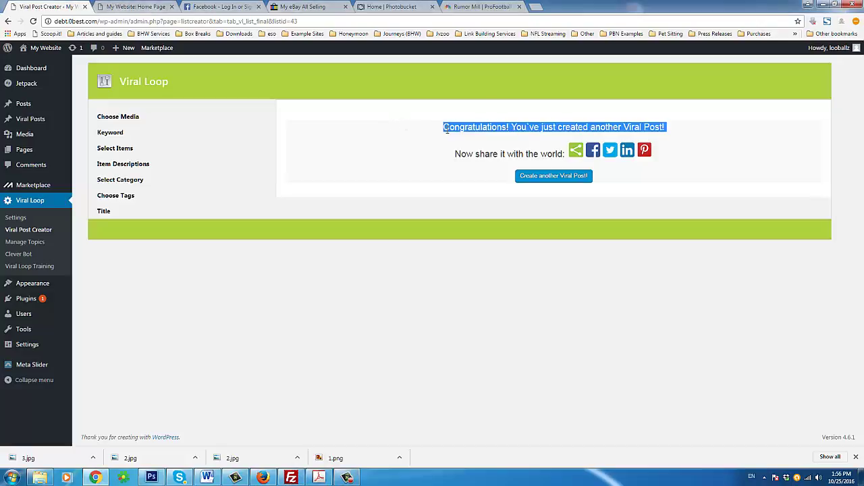
left_click(522, 176)
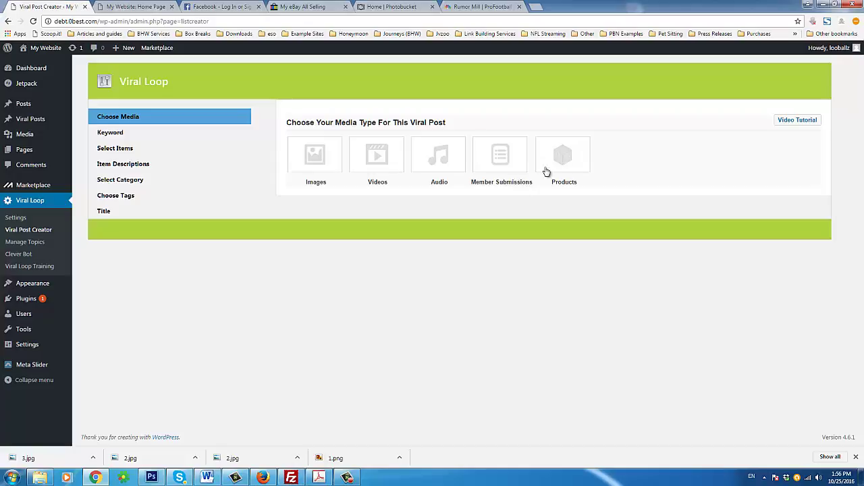
left_click(498, 162)
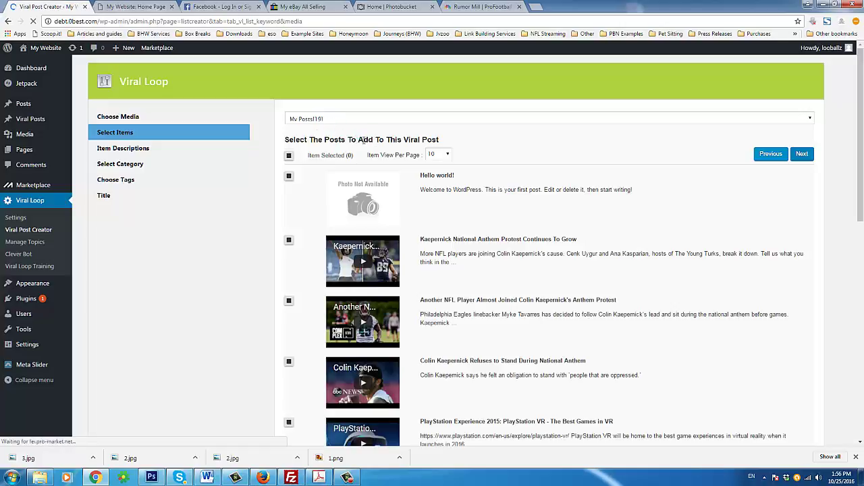
Step: Include the four PlayStation VR posts from My Posts in the viral post and continue to the item descriptions
scroll(407, 231, "down", 3)
scroll(408, 231, "down", 3)
scroll(378, 190, "up", 6)
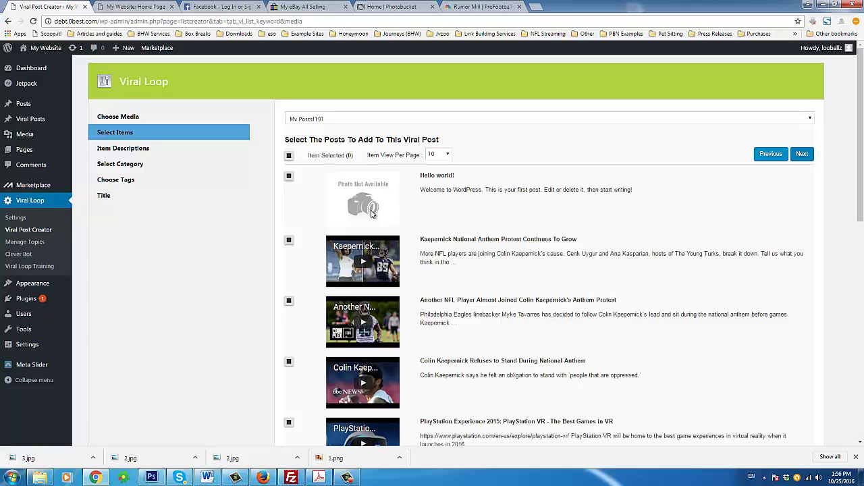
scroll(371, 214, "down", 4)
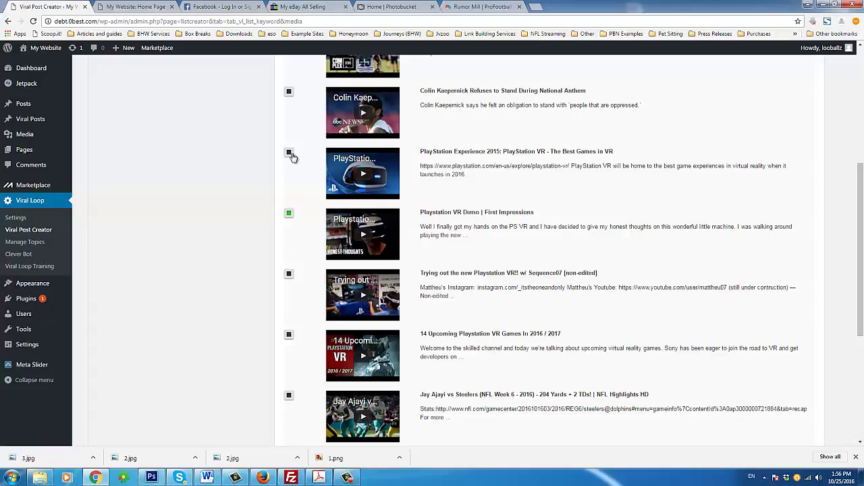
left_click(289, 154)
left_click(289, 276)
left_click(289, 337)
scroll(497, 292, "up", 5)
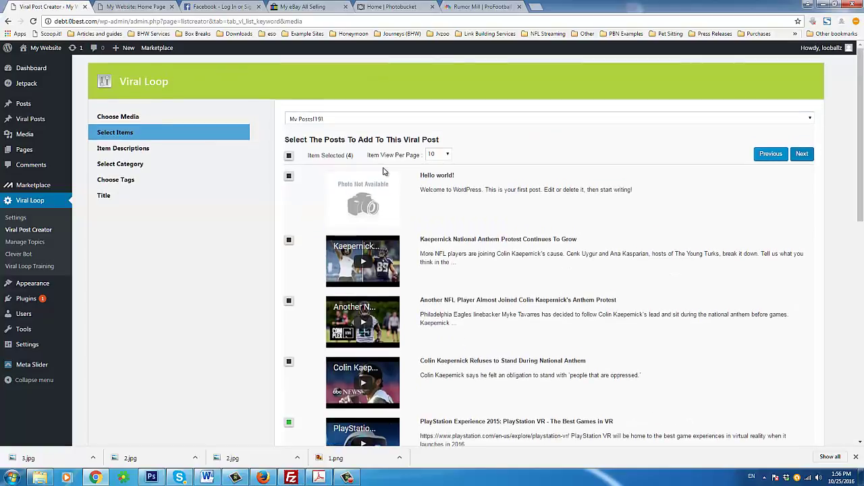
left_click(802, 156)
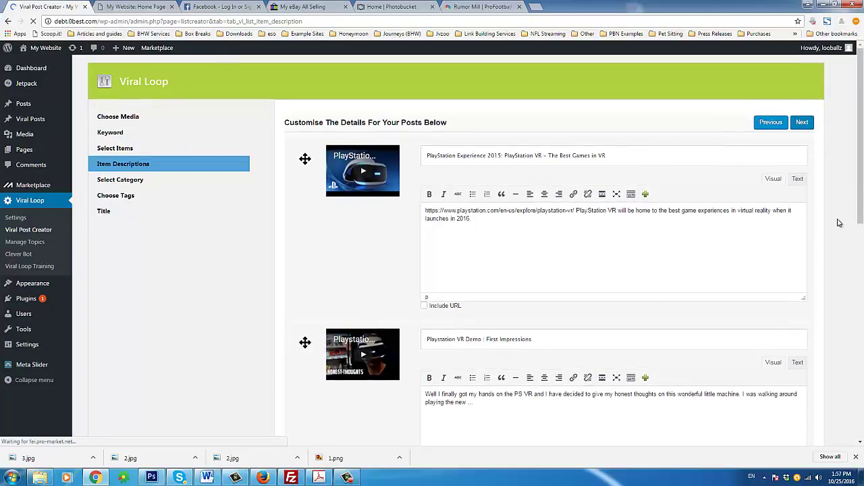
Step: Review the item descriptions, assign the viral post to Category 1, and continue to the tags
scroll(855, 220, "down", 2)
scroll(433, 293, "up", 2)
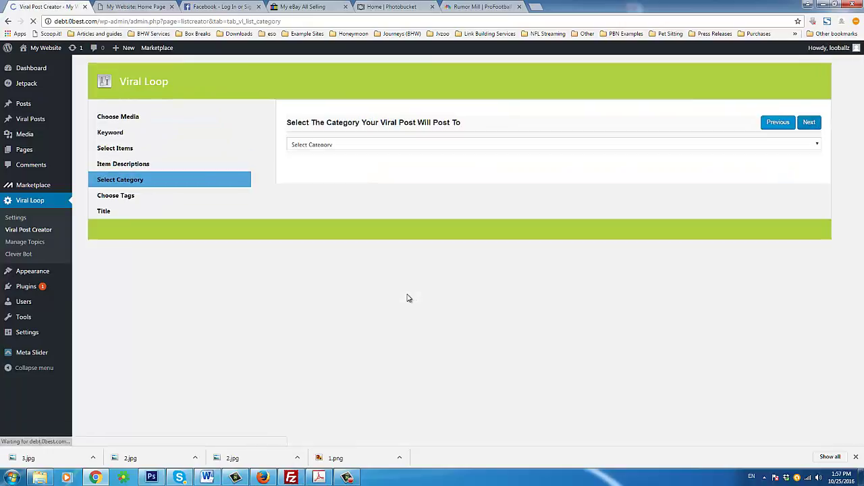
left_click(401, 146)
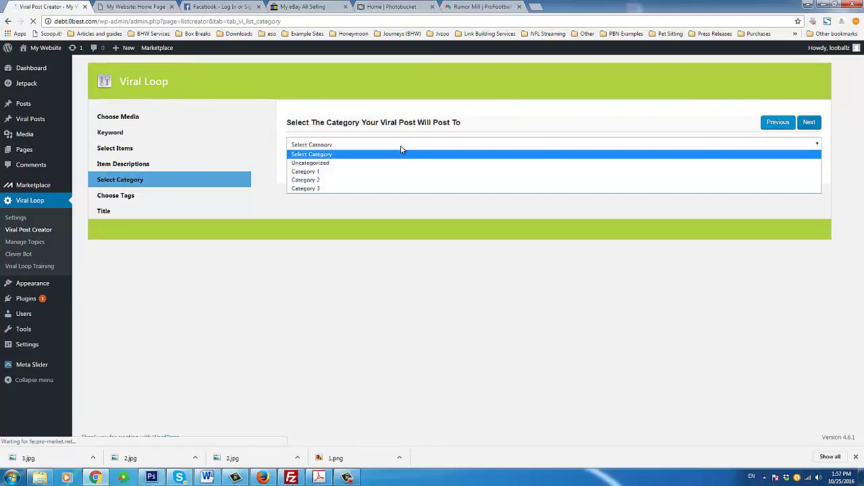
left_click(379, 172)
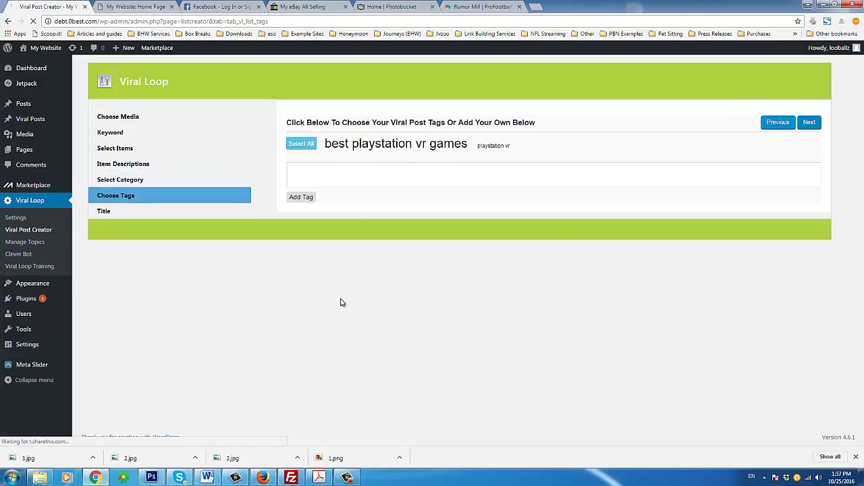
Step: Tag the viral post with "best playstation vr games" and "playstation vr", and continue to the title
left_click(419, 145)
left_click(493, 146)
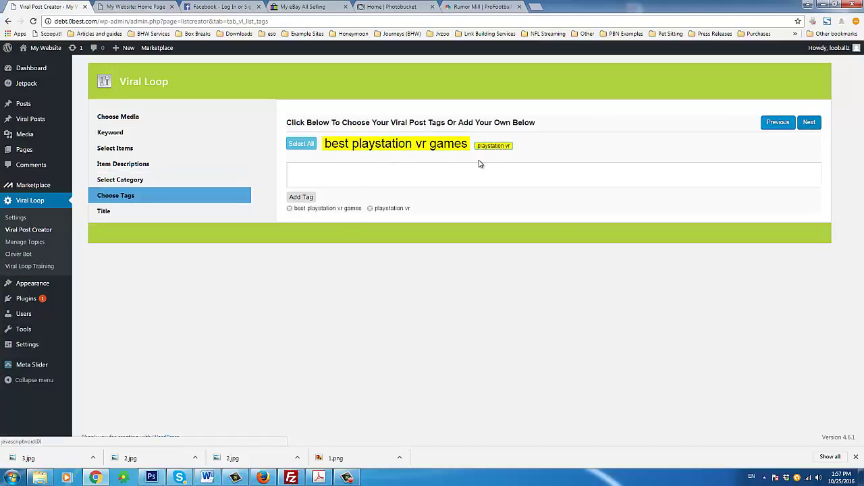
left_click(801, 127)
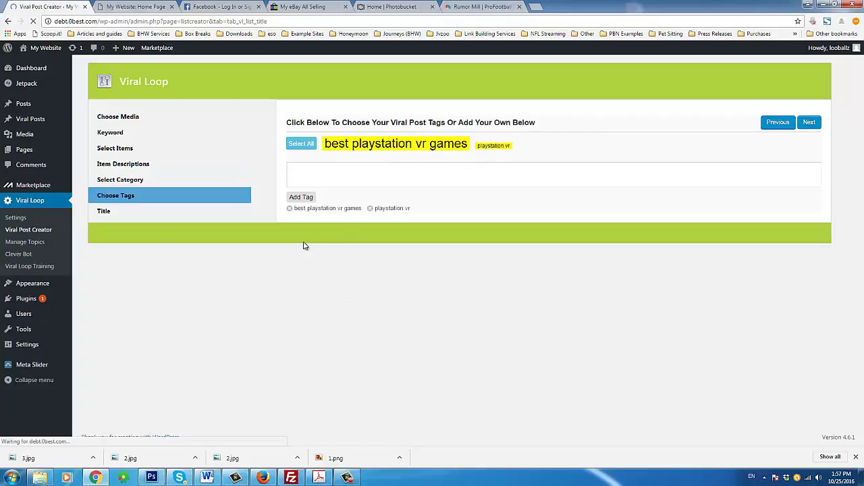
Step: Give the viral post a title beginning with "Playstation VR -" and submit it
left_click(391, 144)
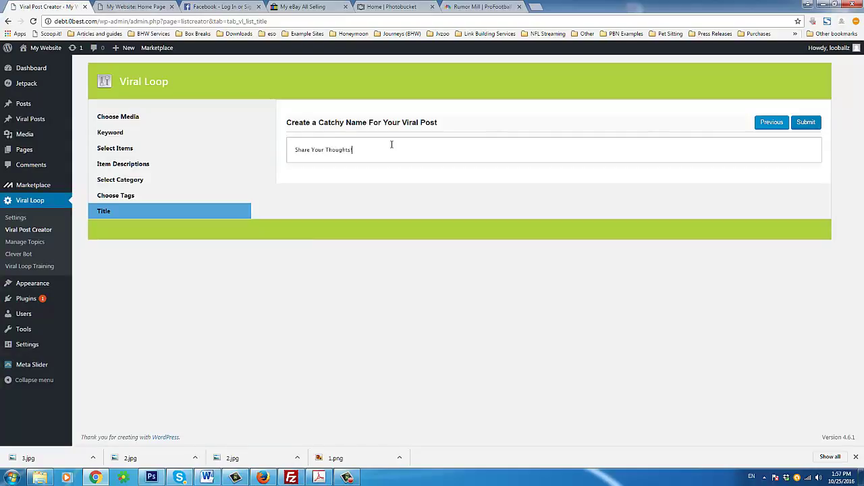
type("Playstation VR -")
left_click_drag(339, 149, 466, 151)
type("Wh")
left_click(811, 124)
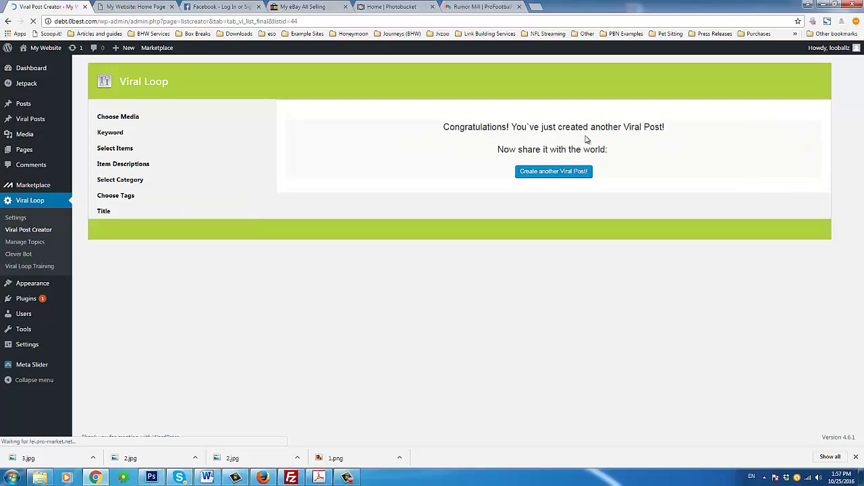
Step: Check the website's home page and return to the Viral Post Creator
left_click(142, 7)
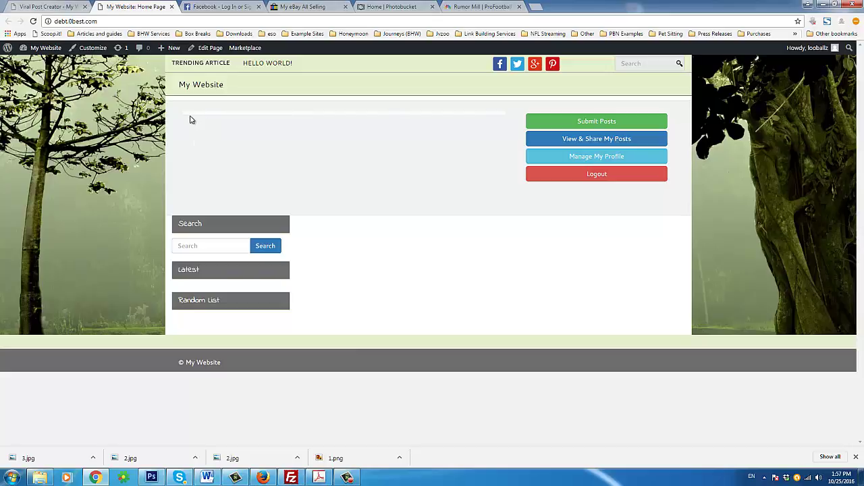
left_click(47, 7)
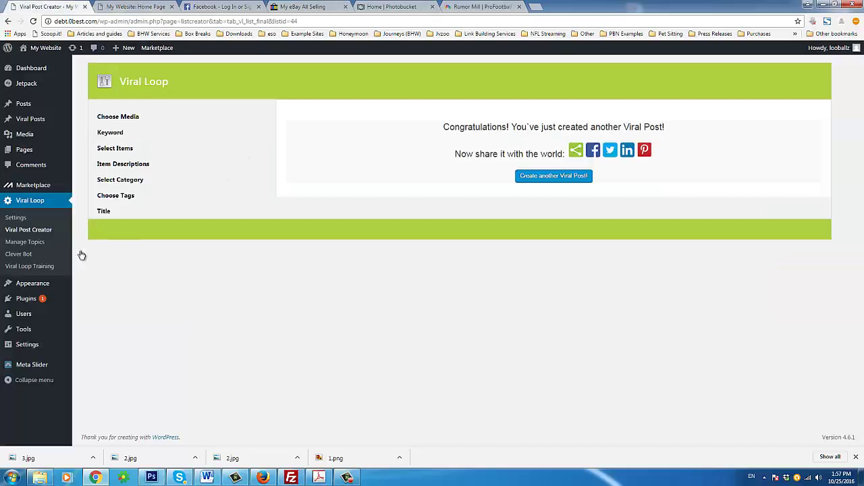
Step: Open the Viral Loop design settings and review the Layout and Logo options under Theme Customisation
mouse_move(51, 101)
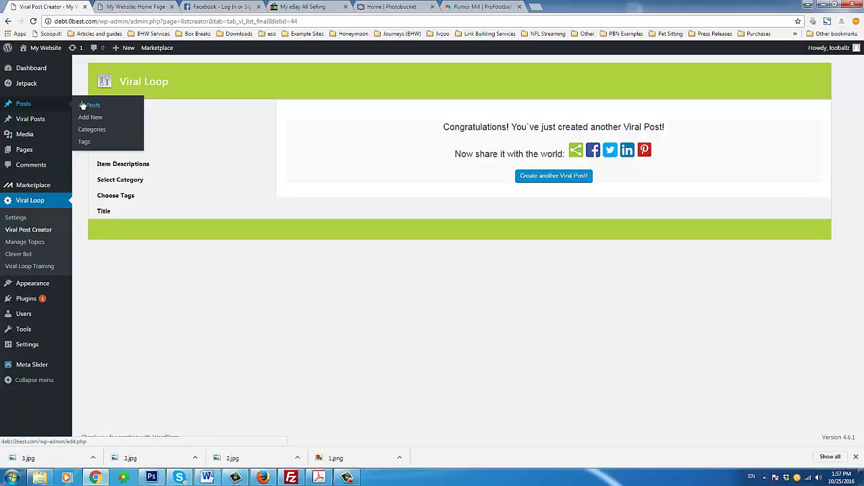
left_click(26, 221)
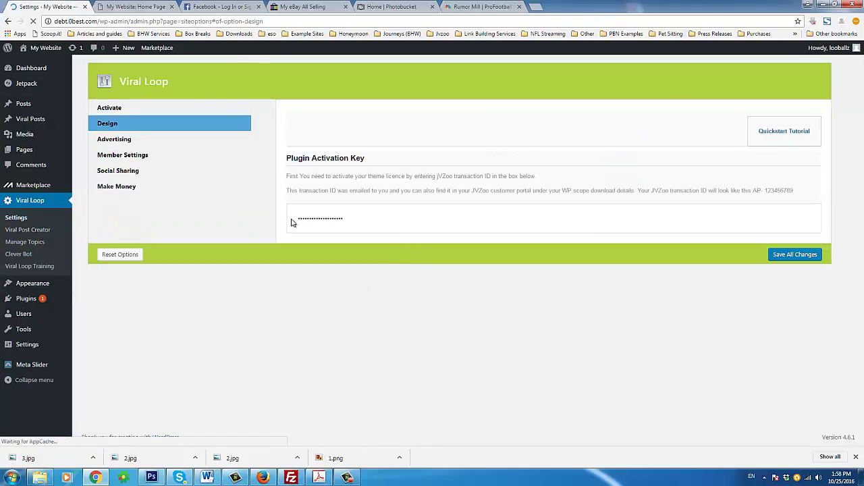
left_click(332, 371)
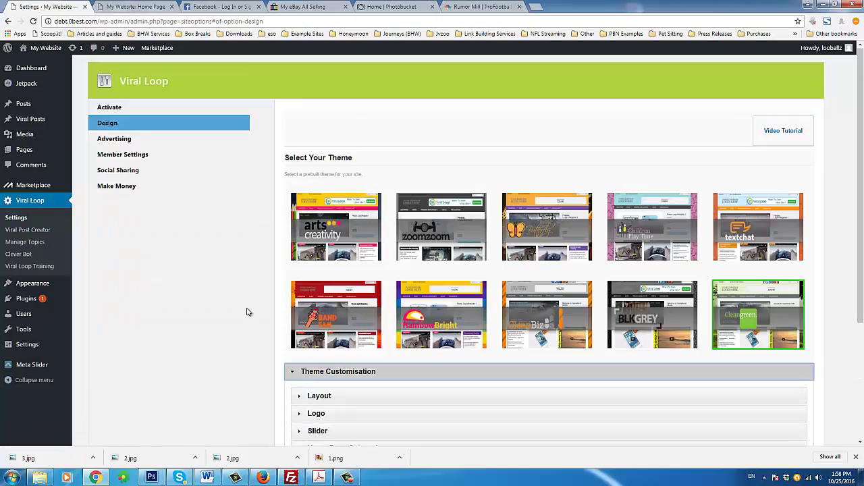
scroll(247, 310, "down", 3)
left_click(297, 229)
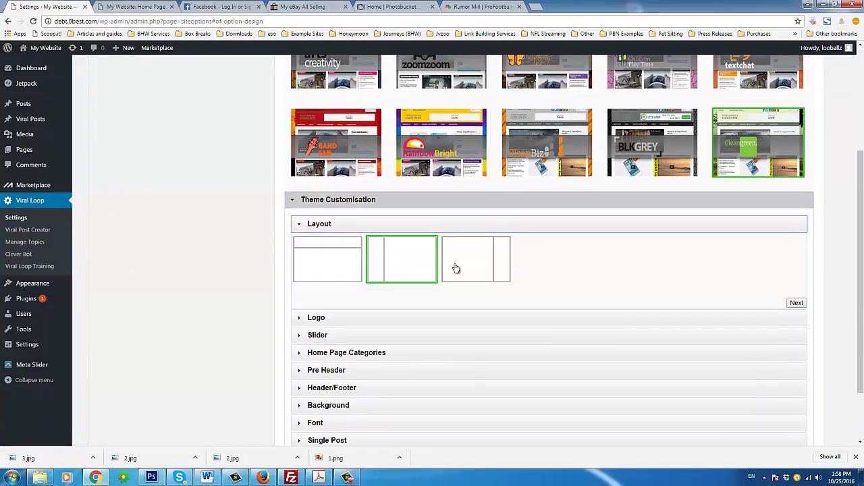
left_click(299, 227)
left_click(302, 247)
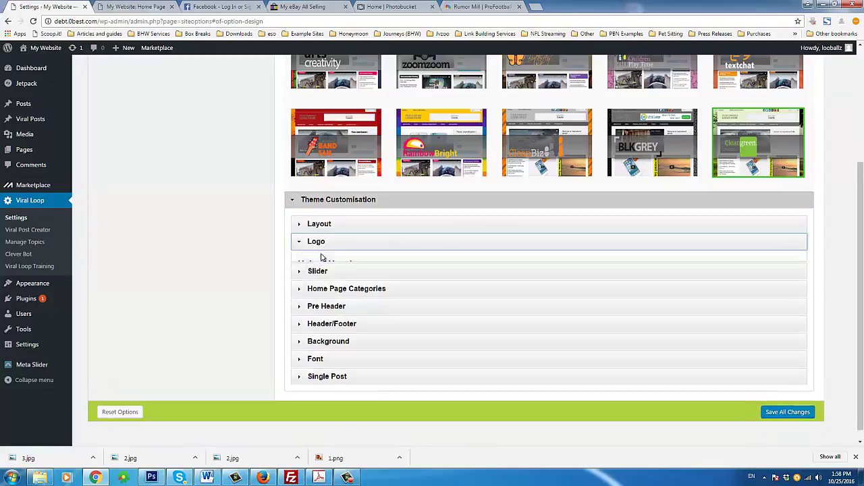
left_click(300, 242)
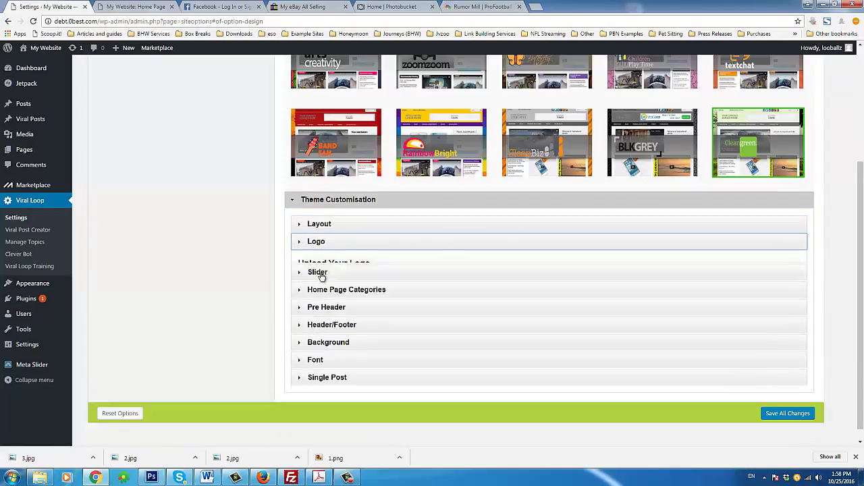
Step: Set the slider to display posts from Category 1
left_click(322, 264)
scroll(208, 304, "down", 2)
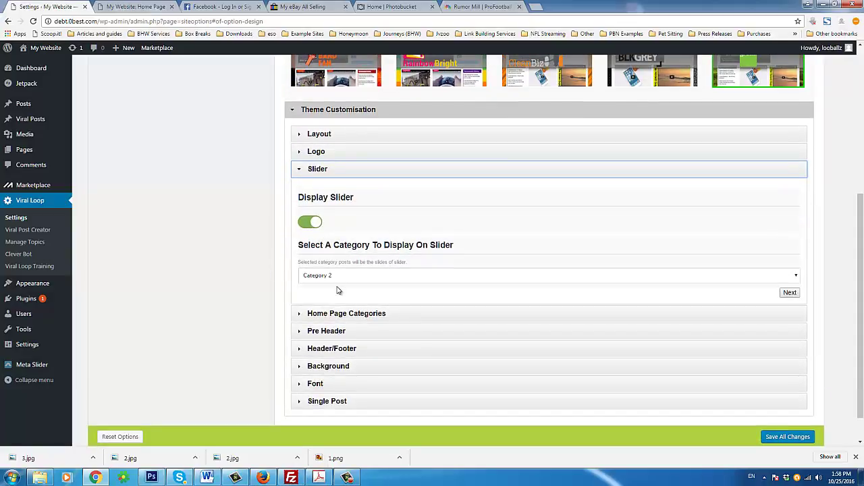
left_click(335, 279)
left_click(338, 302)
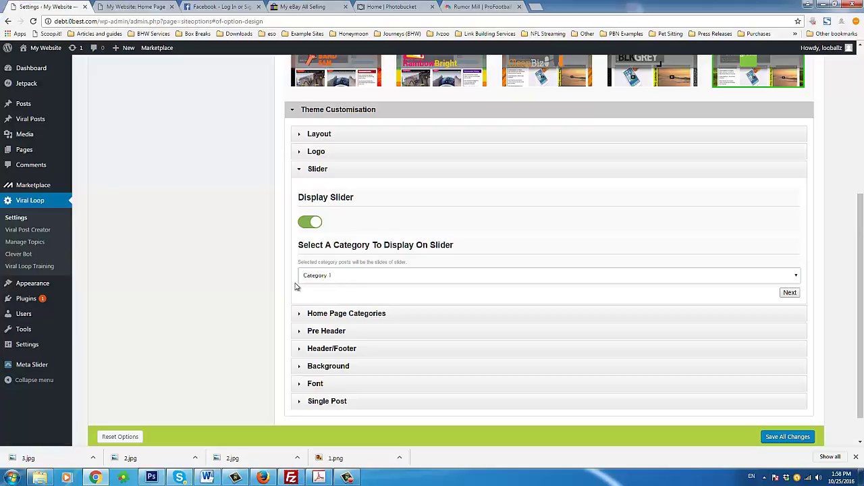
Step: Check the Home Page Categories options without changing them and save all the theme settings
left_click(333, 314)
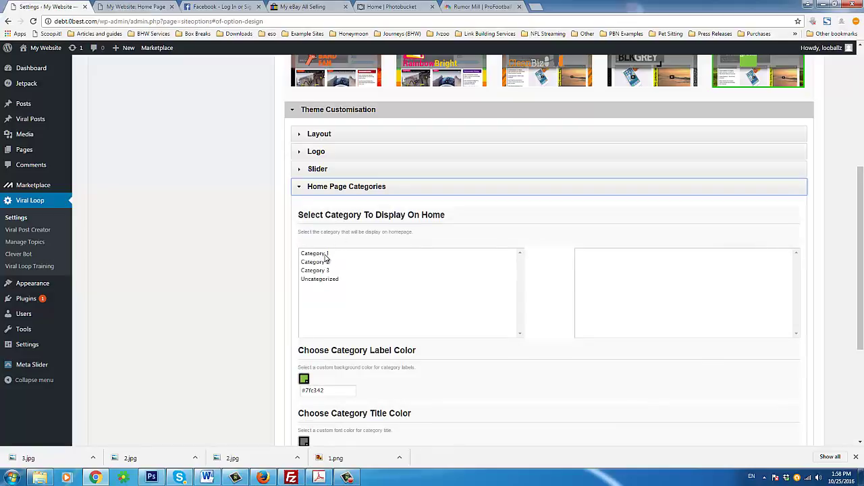
left_click(325, 188)
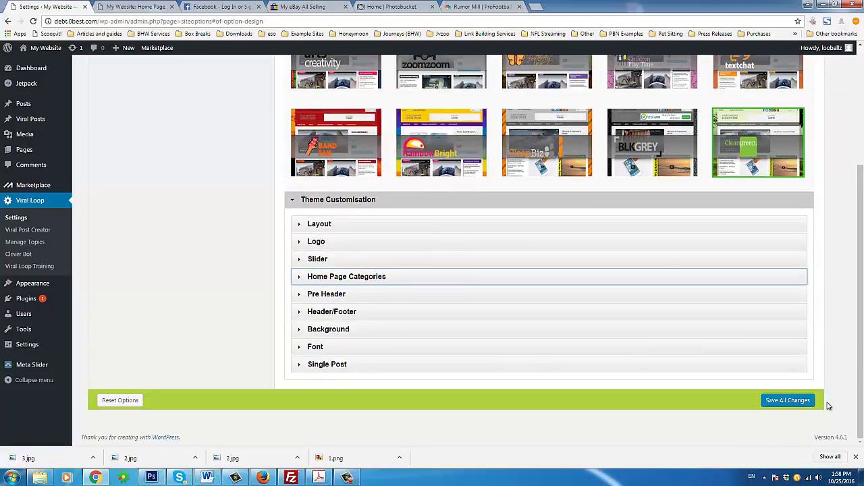
left_click(778, 405)
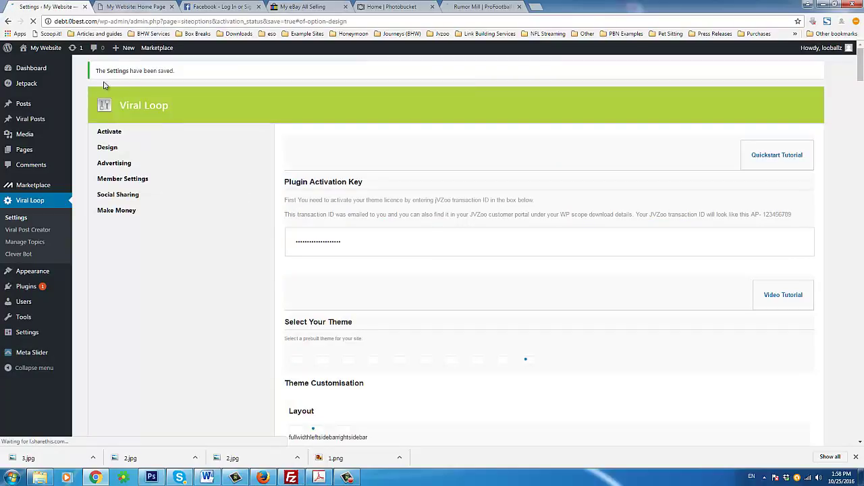
Step: Reload the website's home page and check the Recent videos section and the Latest posts list
left_click(145, 9)
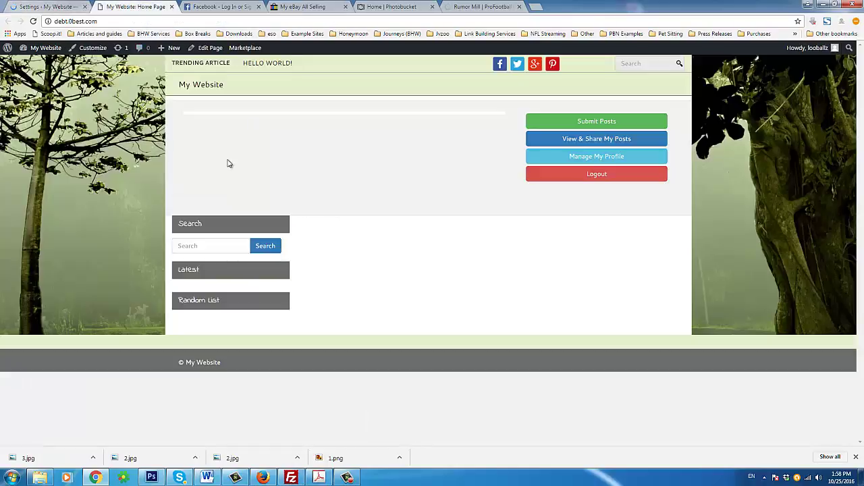
right_click(124, 177)
left_click(156, 204)
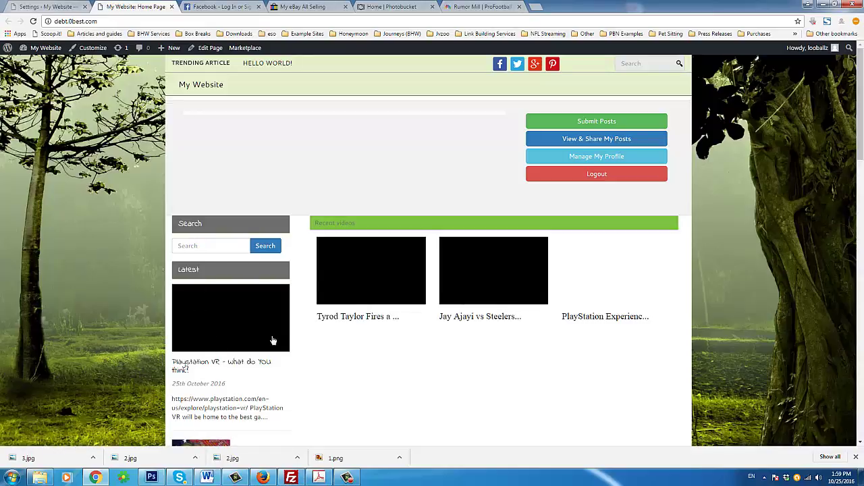
scroll(272, 339, "down", 3)
scroll(254, 343, "down", 3)
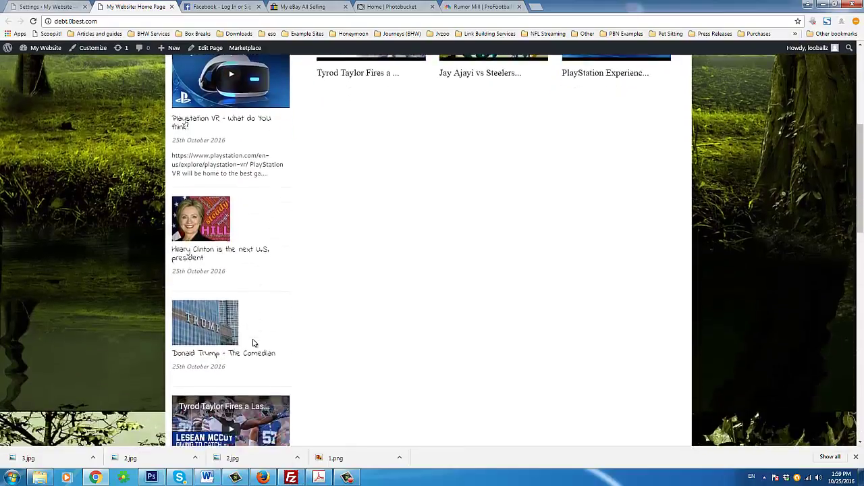
scroll(257, 357, "up", 6)
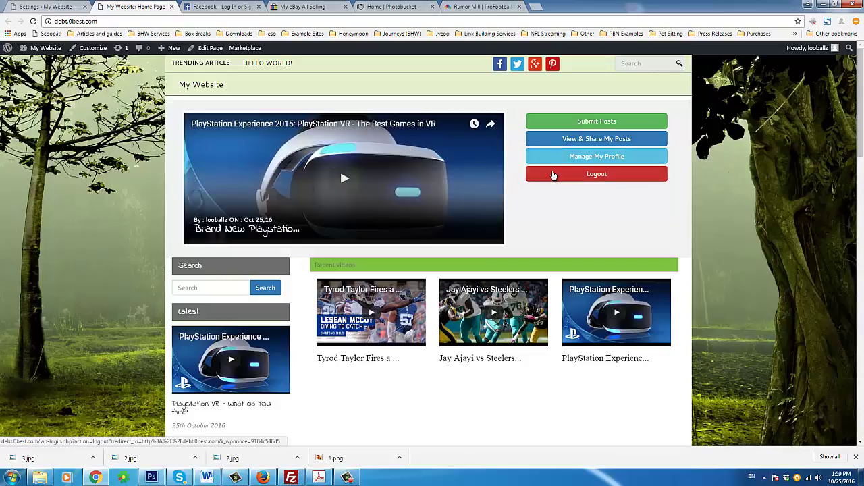
Step: Examine the home page's slider and compare its content with the recent videos and latest posts further down
left_click(508, 191)
scroll(508, 192, "down", 1)
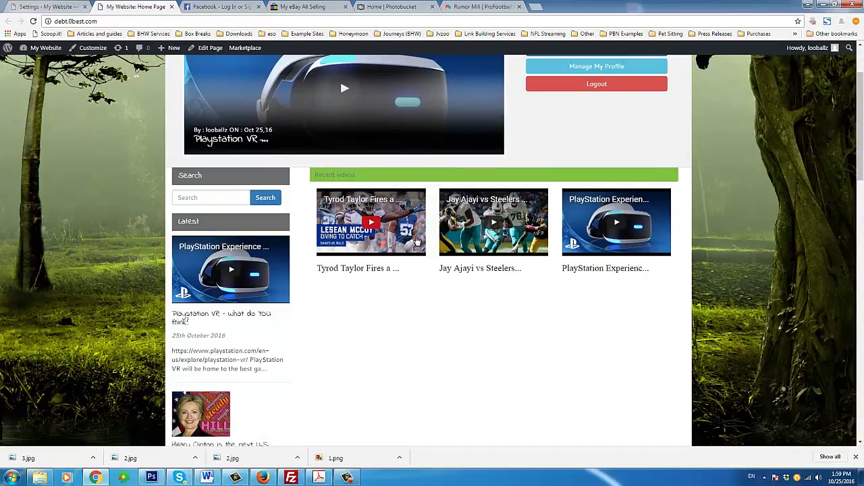
scroll(369, 226, "down", 5)
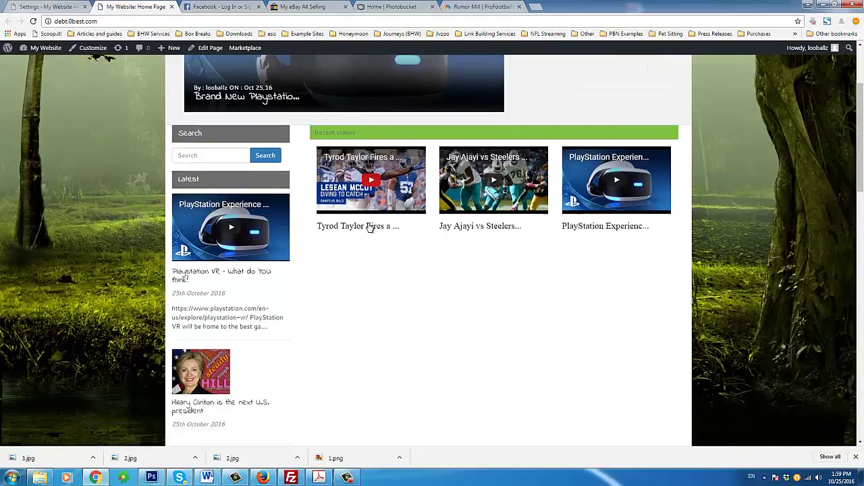
scroll(370, 227, "up", 8)
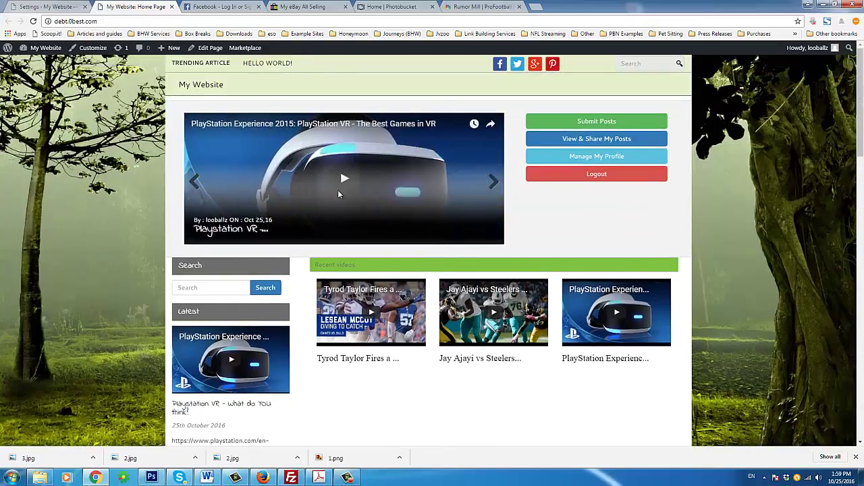
scroll(372, 187, "down", 2)
scroll(372, 192, "down", 5)
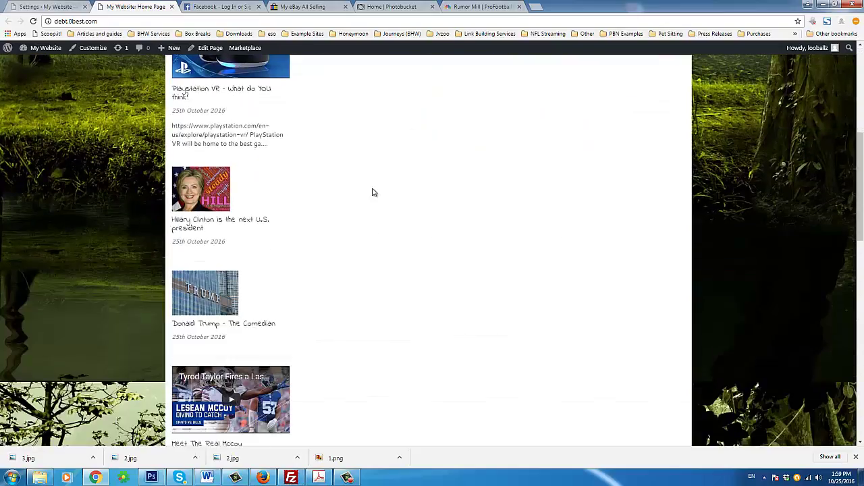
scroll(347, 210, "up", 3)
scroll(381, 187, "up", 2)
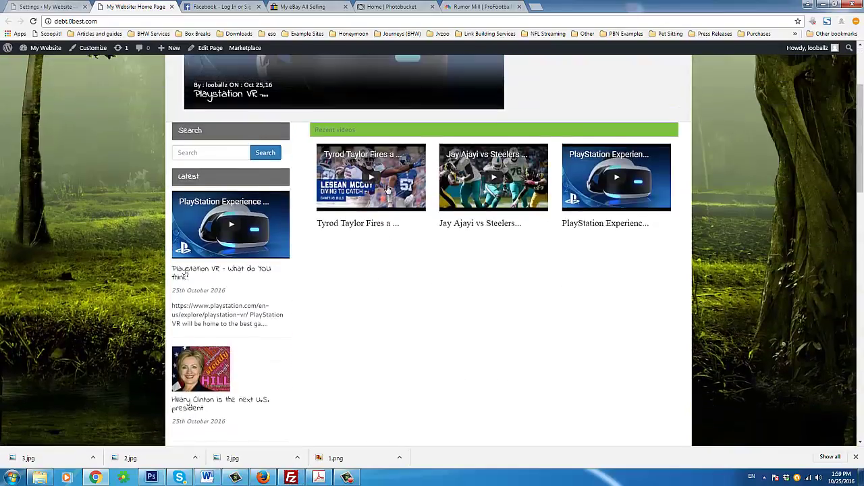
scroll(375, 191, "down", 3)
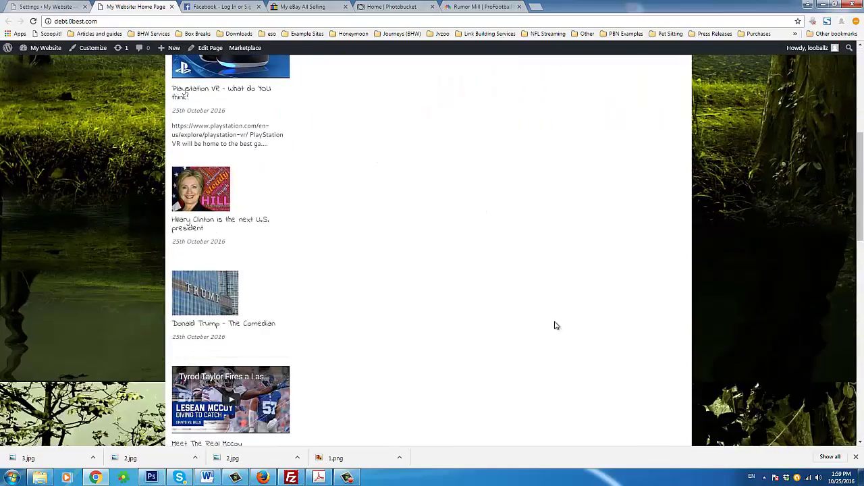
scroll(429, 361, "down", 4)
scroll(338, 337, "up", 1)
scroll(224, 304, "up", 8)
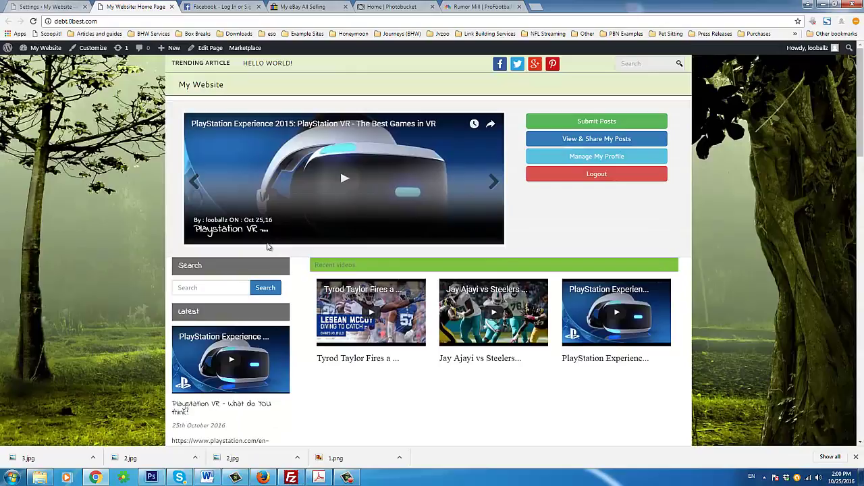
Step: Try to play the Tyrod Taylor video in the home page's Recent videos section
left_click(406, 304)
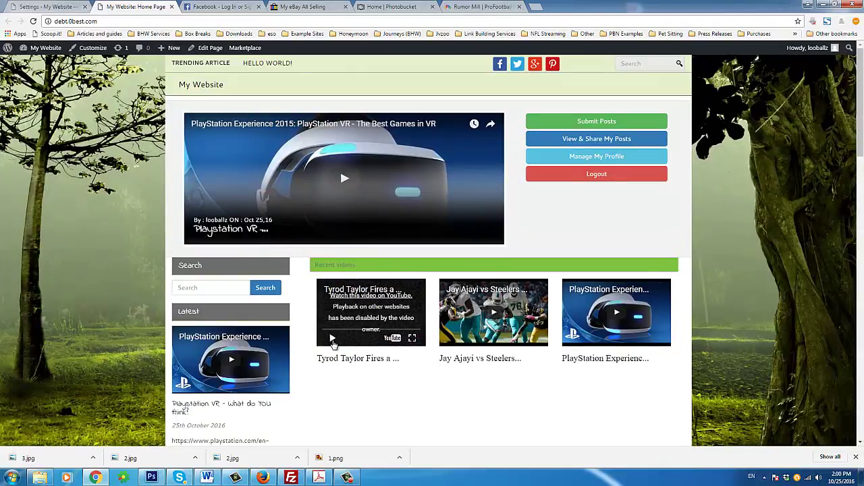
scroll(297, 357, "down", 2)
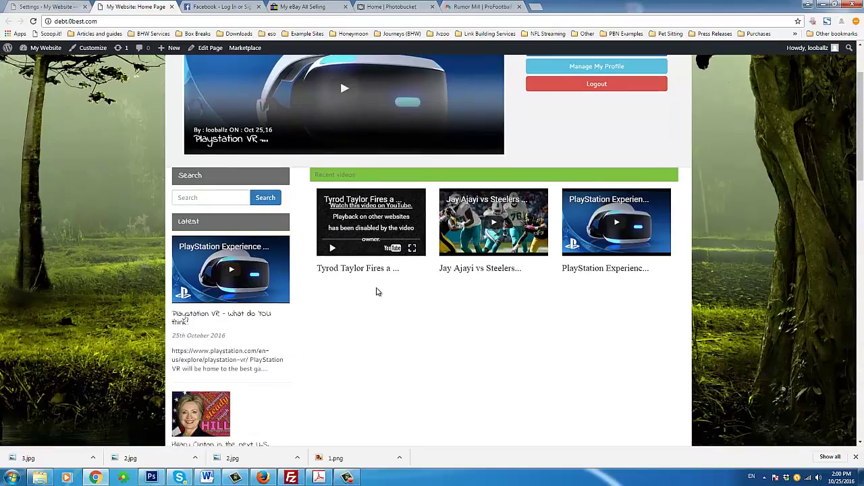
scroll(304, 328, "down", 2)
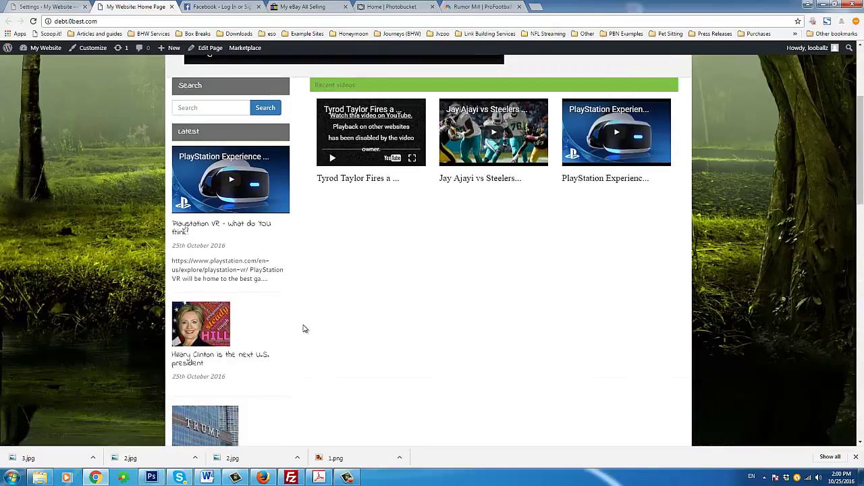
Step: Open the viral post "Playstation VR - What do YOU think?" and look through its videos and tags
left_click(226, 229)
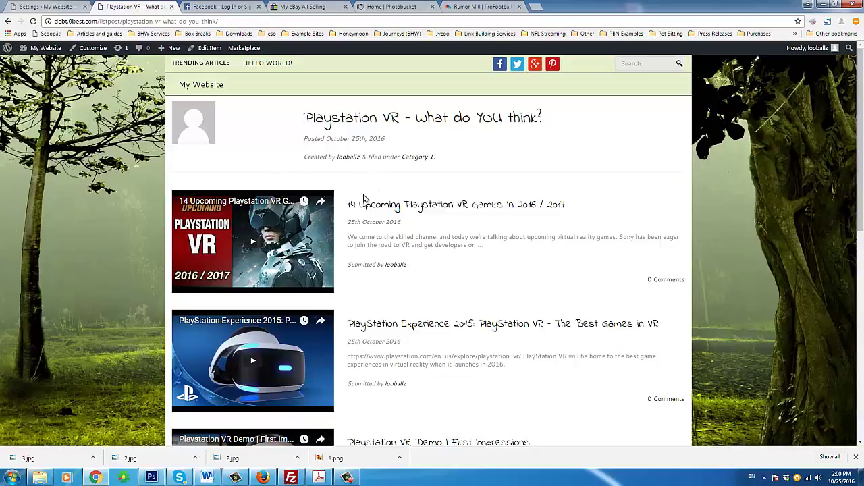
scroll(365, 197, "down", 2)
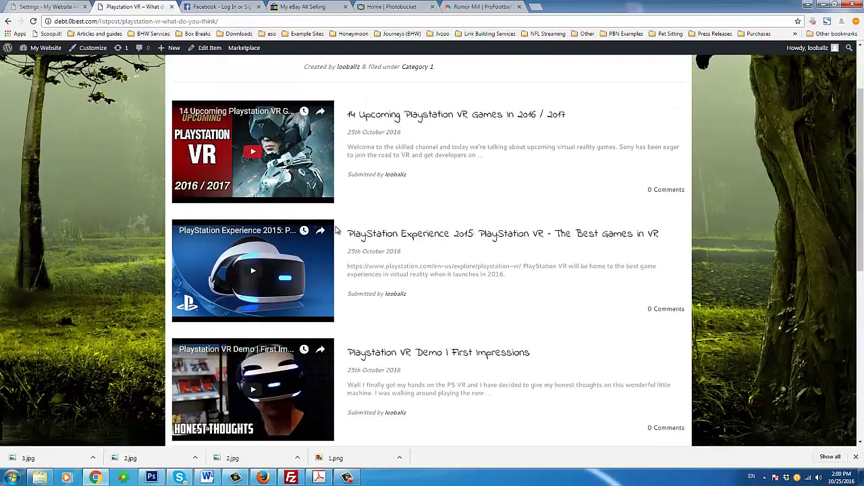
scroll(304, 179, "down", 3)
scroll(305, 179, "down", 3)
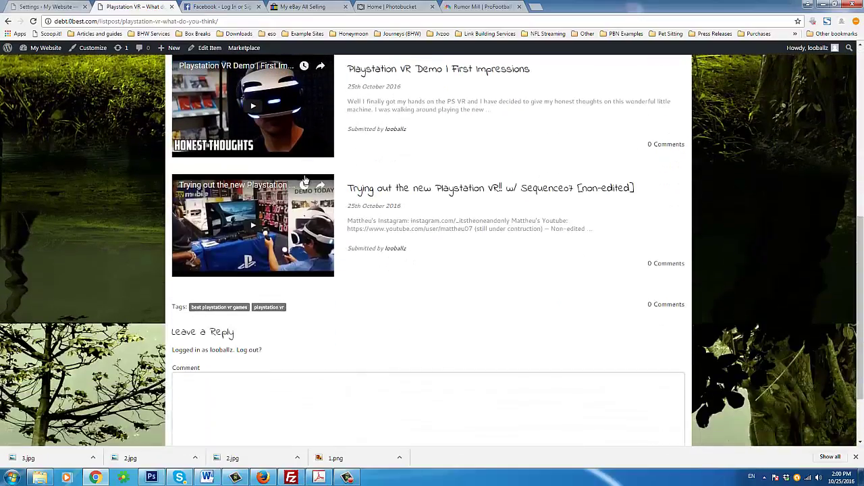
Step: Return to the home page, open the viral post "Hillary Clinton is the next U.S. president", and look through its images
left_click(43, 49)
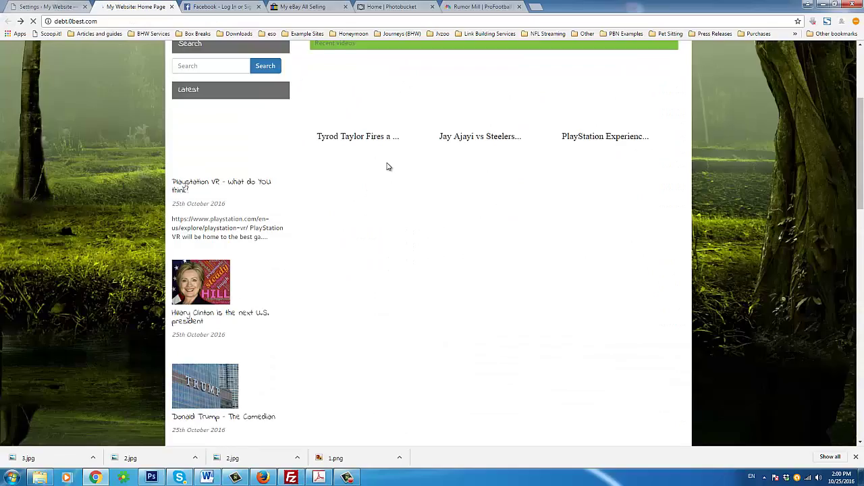
scroll(386, 166, "down", 3)
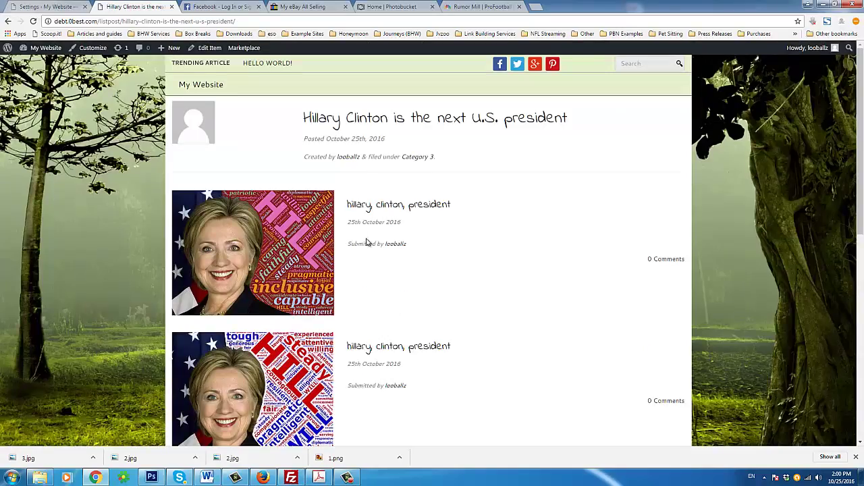
scroll(367, 241, "down", 5)
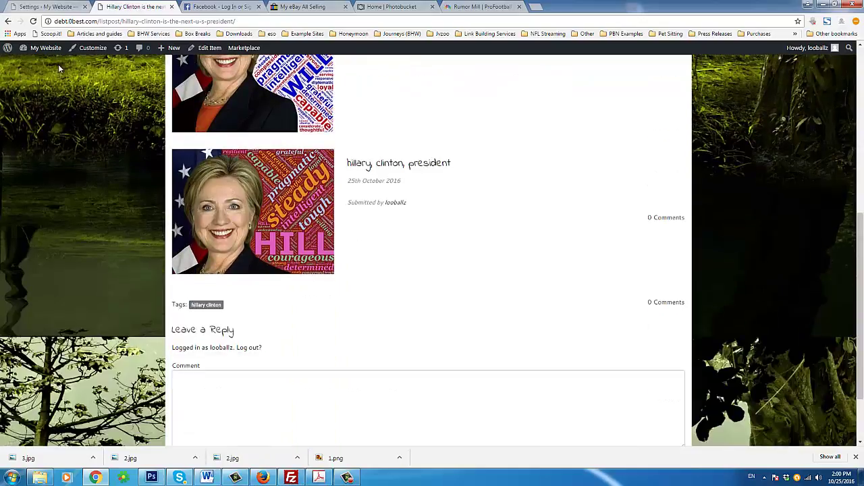
Step: Return to the home page, open the viral post "Jay Ajayi Runs Wild", and look through its videos and tags
left_click(8, 20)
scroll(354, 297, "down", 3)
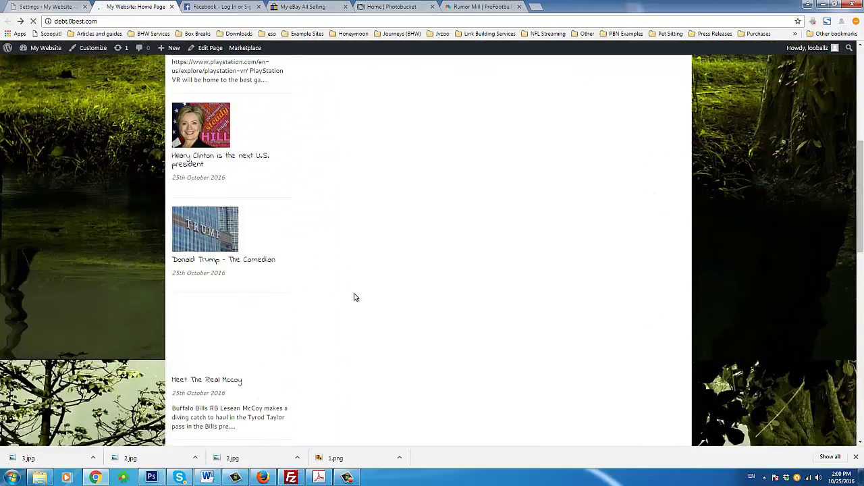
scroll(264, 279, "down", 2)
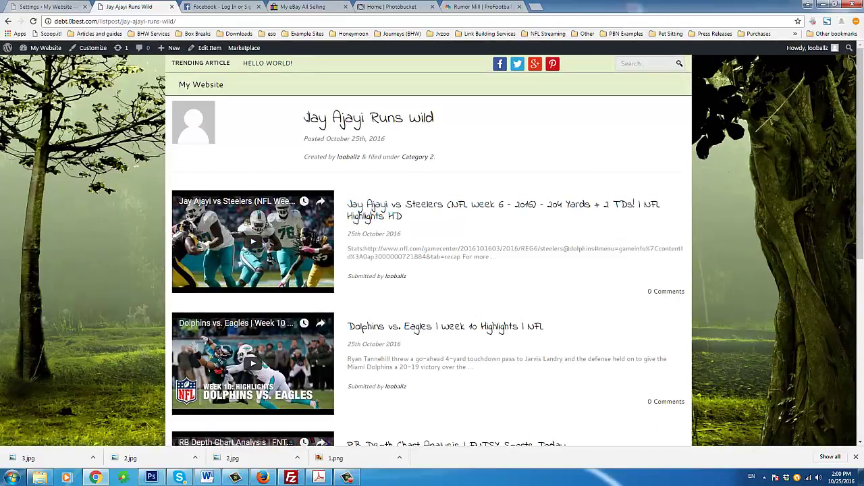
scroll(452, 272, "down", 5)
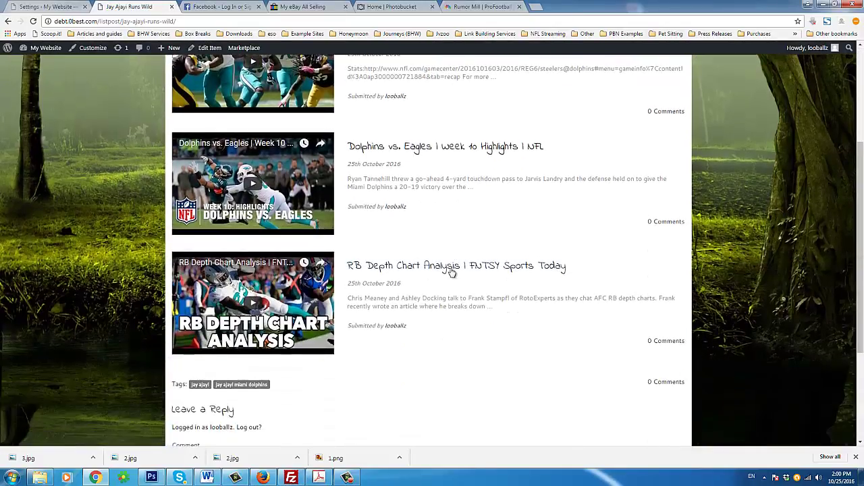
scroll(452, 272, "up", 5)
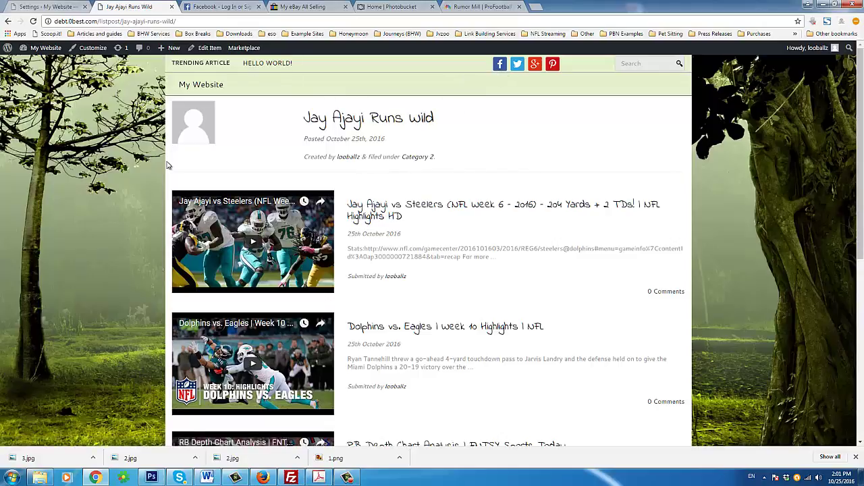
Step: Look through the title, video entries and tags of the published post "Jay Ajayi Runs Wild"
scroll(414, 220, "down", 3)
scroll(414, 219, "down", 2)
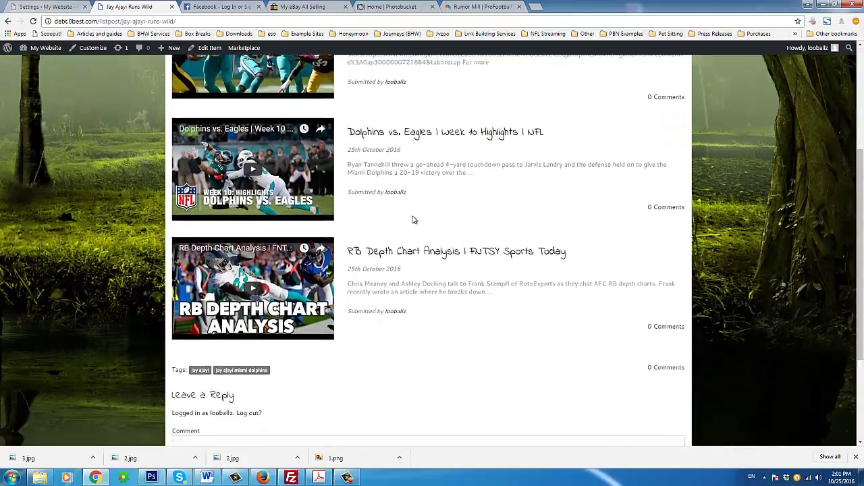
left_click(346, 477)
left_click(845, 435)
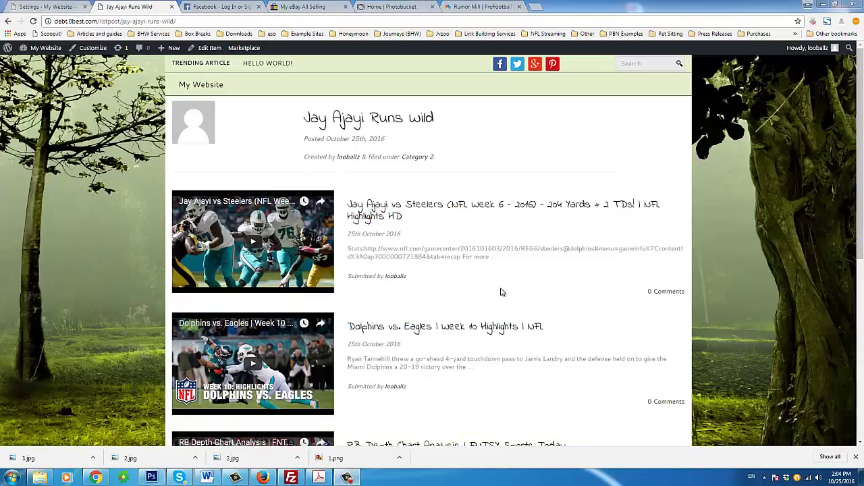
left_click_drag(449, 122, 303, 122)
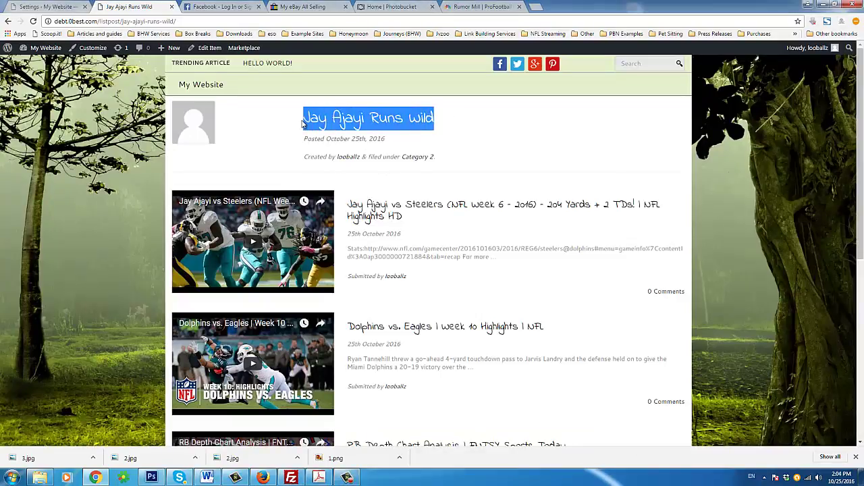
left_click(307, 149)
scroll(299, 186, "down", 4)
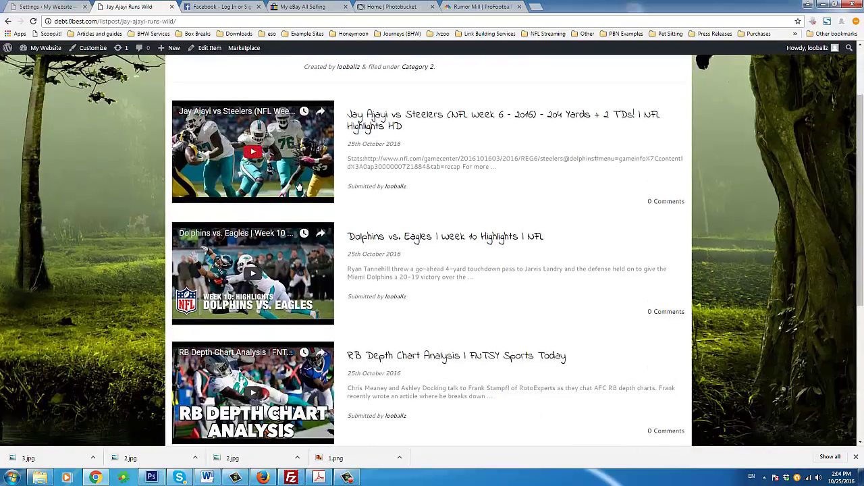
scroll(360, 297, "up", 2)
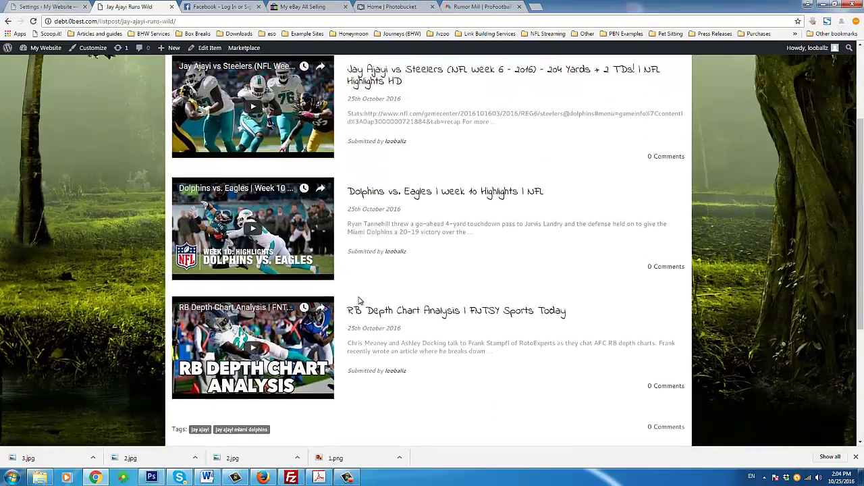
scroll(356, 301, "up", 2)
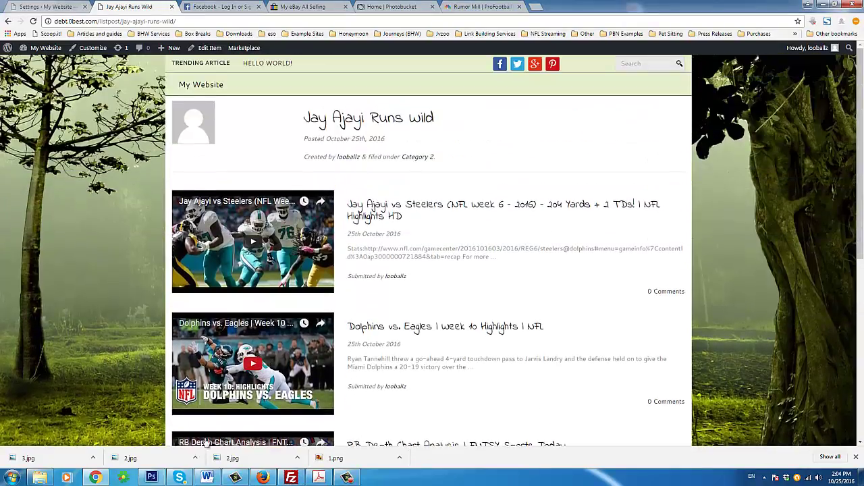
Step: Switch to Skype, review today's sent messages about the theme's bug, and minimise the conversation window
left_click(179, 477)
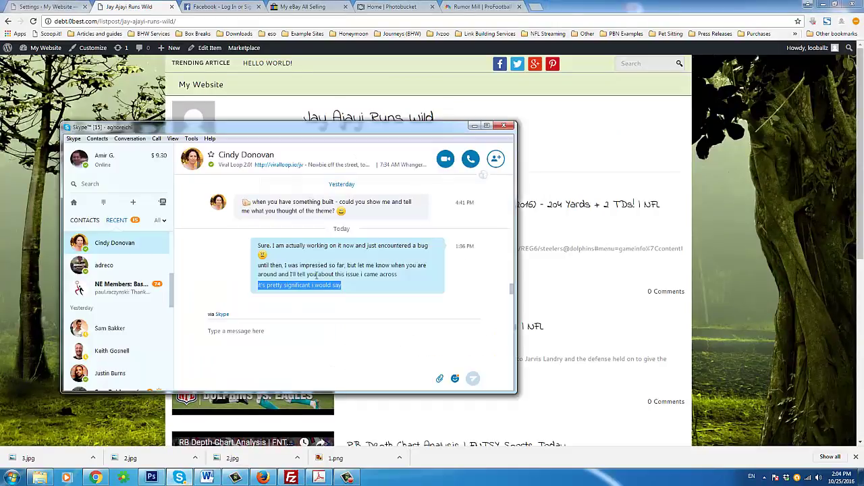
left_click(284, 280)
left_click_drag(257, 245, 372, 292)
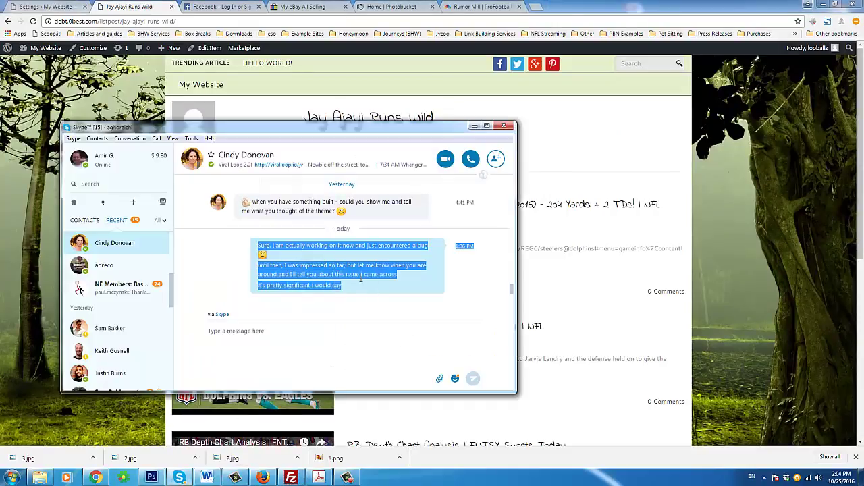
left_click(475, 126)
Step: Check the "Jay Ajayi Runs Wild" post from its title down to the comment form and footer
left_click_drag(327, 119, 432, 119)
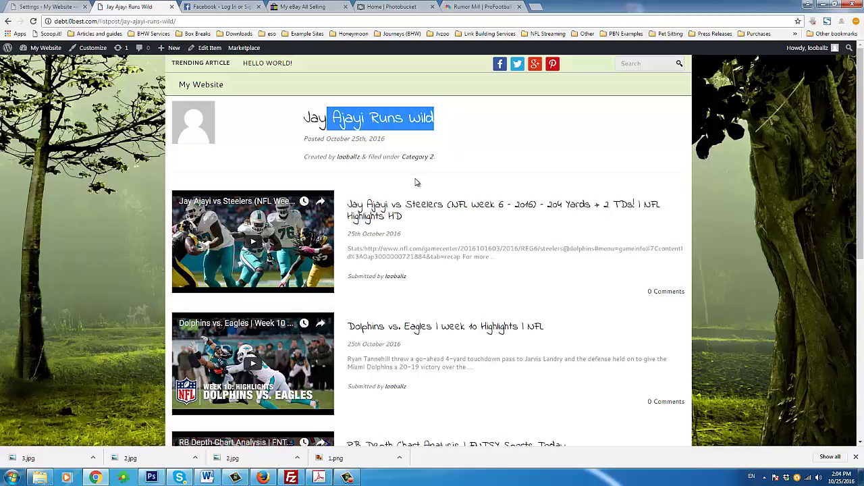
scroll(416, 182, "down", 5)
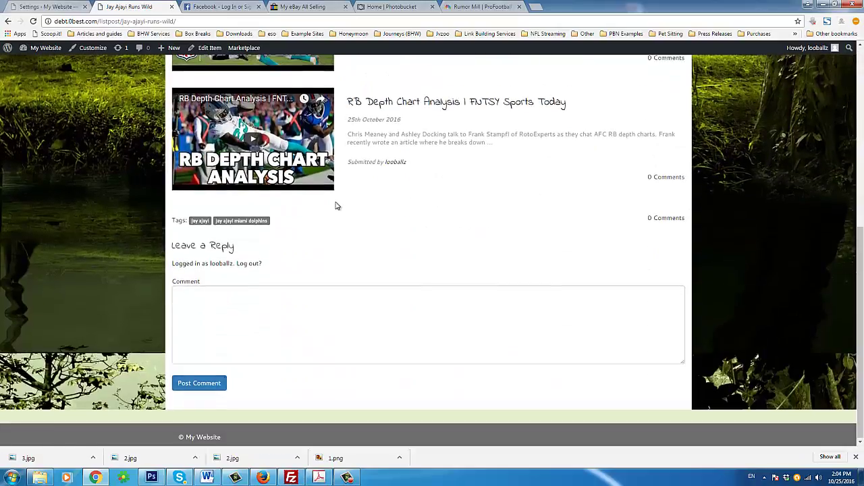
scroll(336, 205, "up", 3)
scroll(335, 212, "up", 4)
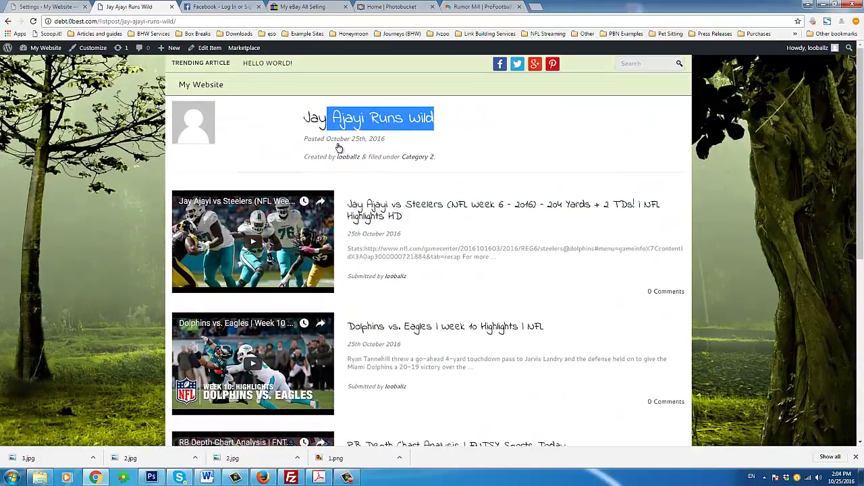
Step: Go back to the WordPress admin and open Viral Loop's Clever Bot page to read its instruction for adding a first bot
left_click(66, 6)
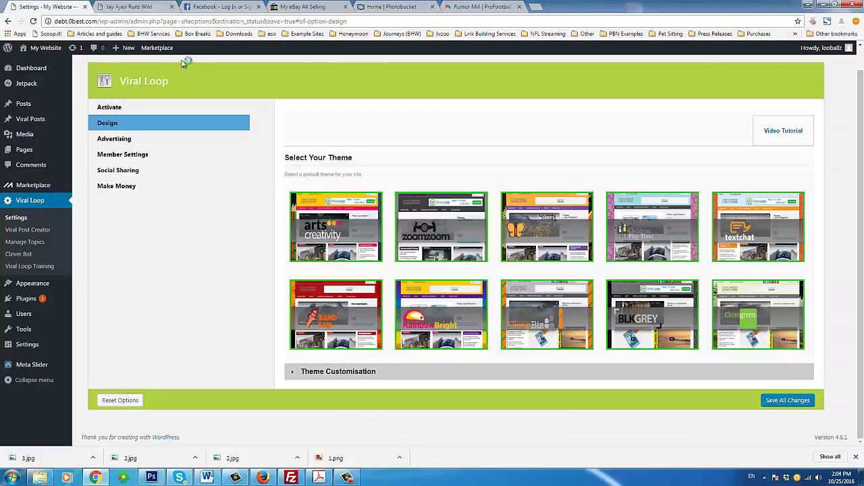
left_click(20, 257)
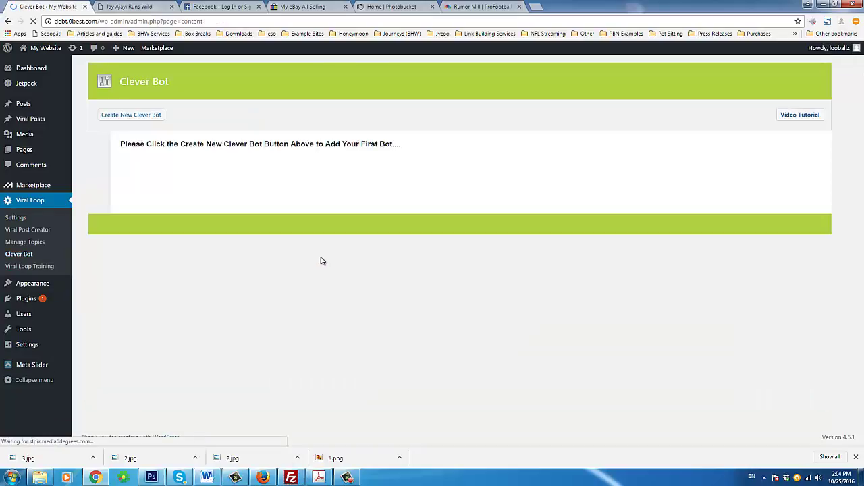
triple_click(323, 147)
double_click(157, 144)
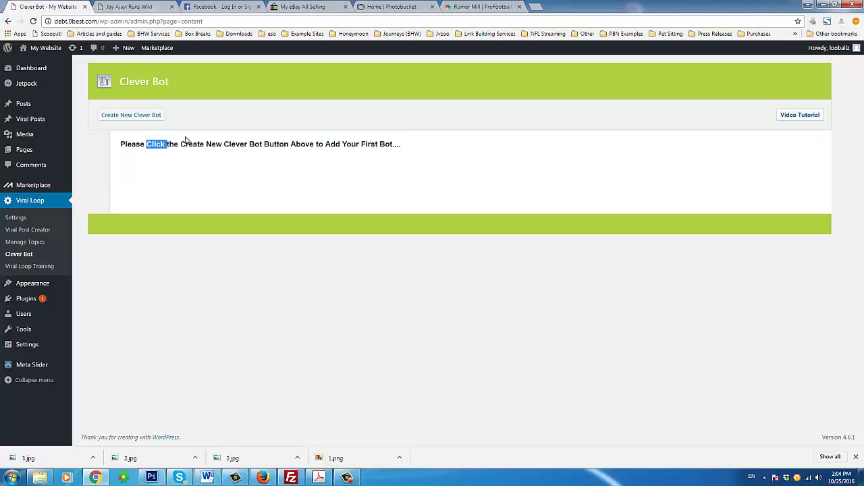
left_click(228, 138)
double_click(155, 81)
left_click(155, 82)
left_click(197, 87)
Step: Return to the published post "Jay Ajayi Runs Wild" and examine its title and posting date
left_click(155, 6)
mouse_move(446, 122)
left_mouse_down()
mouse_move(303, 119)
mouse_move(455, 120)
left_mouse_up()
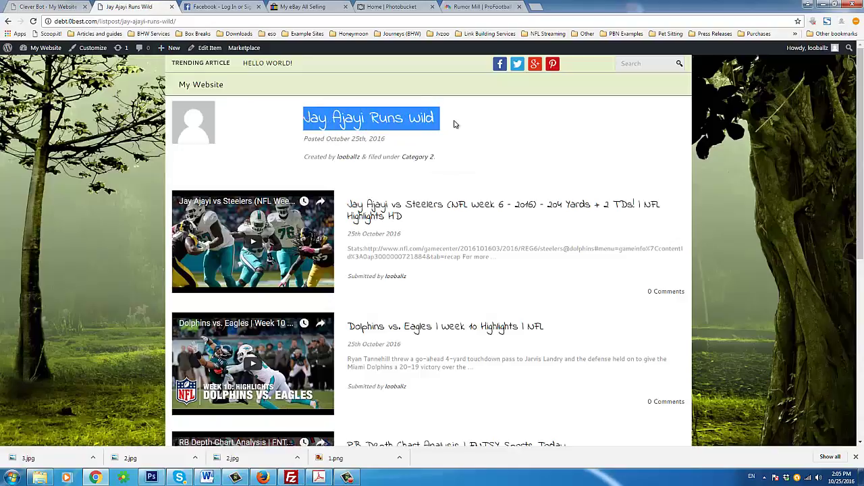
left_click(455, 122)
left_click_drag(304, 139, 386, 138)
left_click(340, 120)
left_click_drag(332, 118, 364, 120)
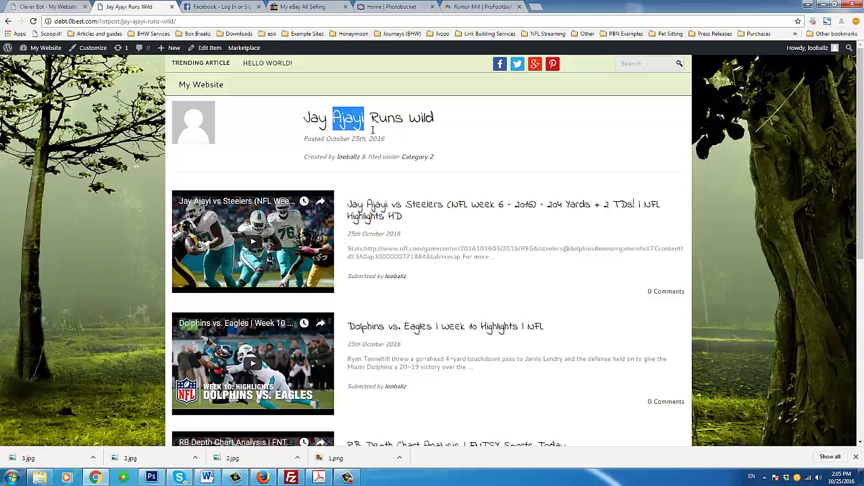
left_click(132, 92)
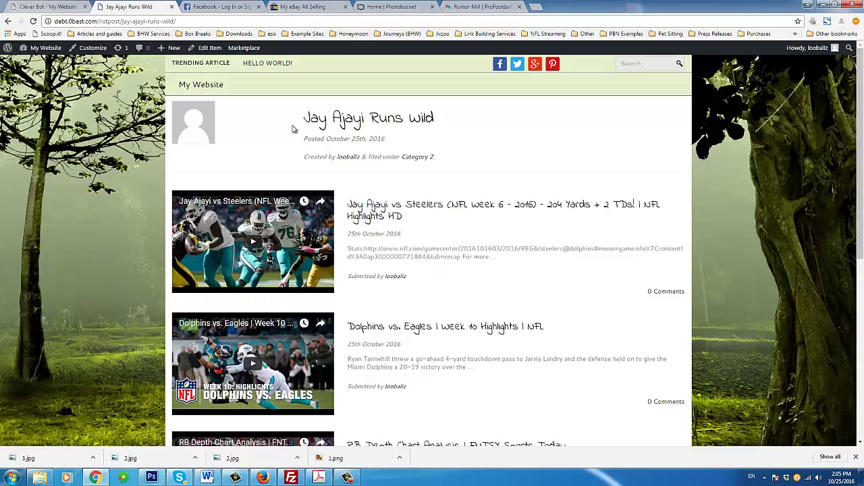
Step: Examine the author and category line and the posting date beneath the post title
left_click_drag(329, 158, 303, 159)
triple_click(316, 157)
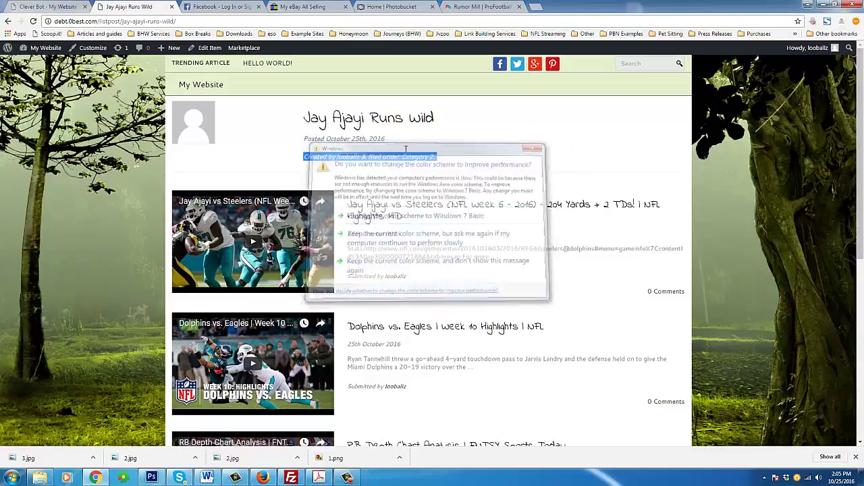
left_click_drag(305, 139, 402, 140)
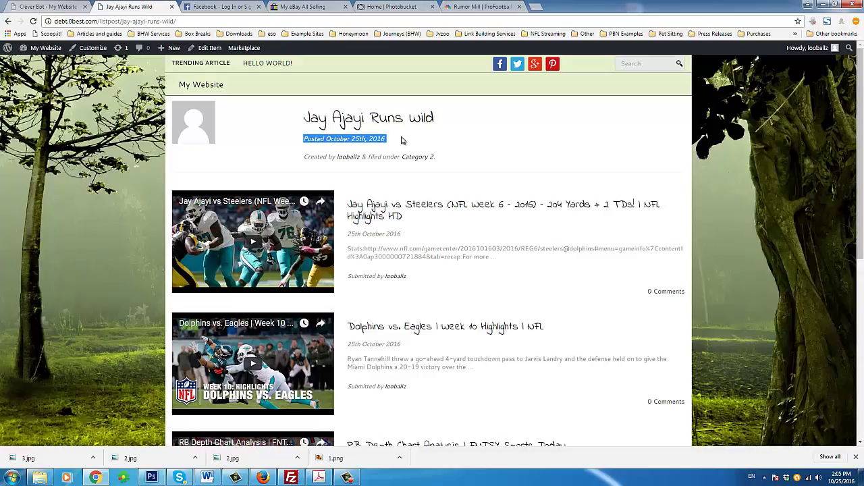
left_click(401, 139)
triple_click(402, 140)
left_click(407, 141)
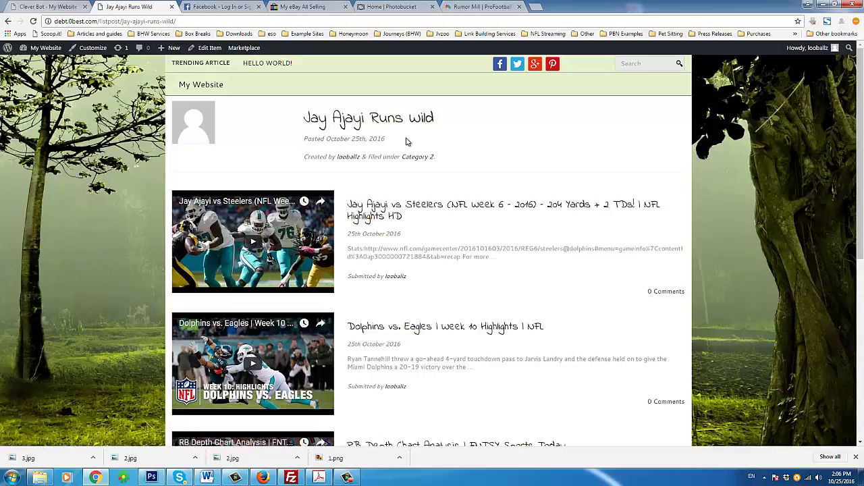